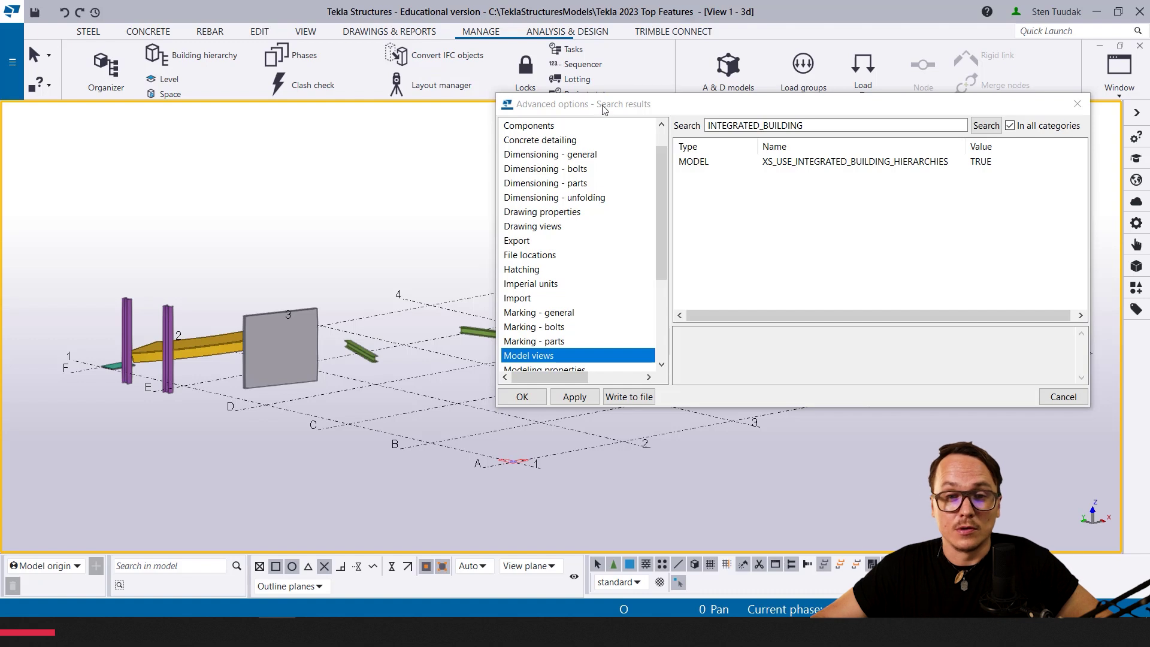
Step: Check the value of XS_USE_INTEGRATED_BUILDING_HIERARCHIES in the advanced options search results and close the dialog
{"action": "left_click_drag", "start_coordinate": [604, 109], "coordinate": [609, 116]}
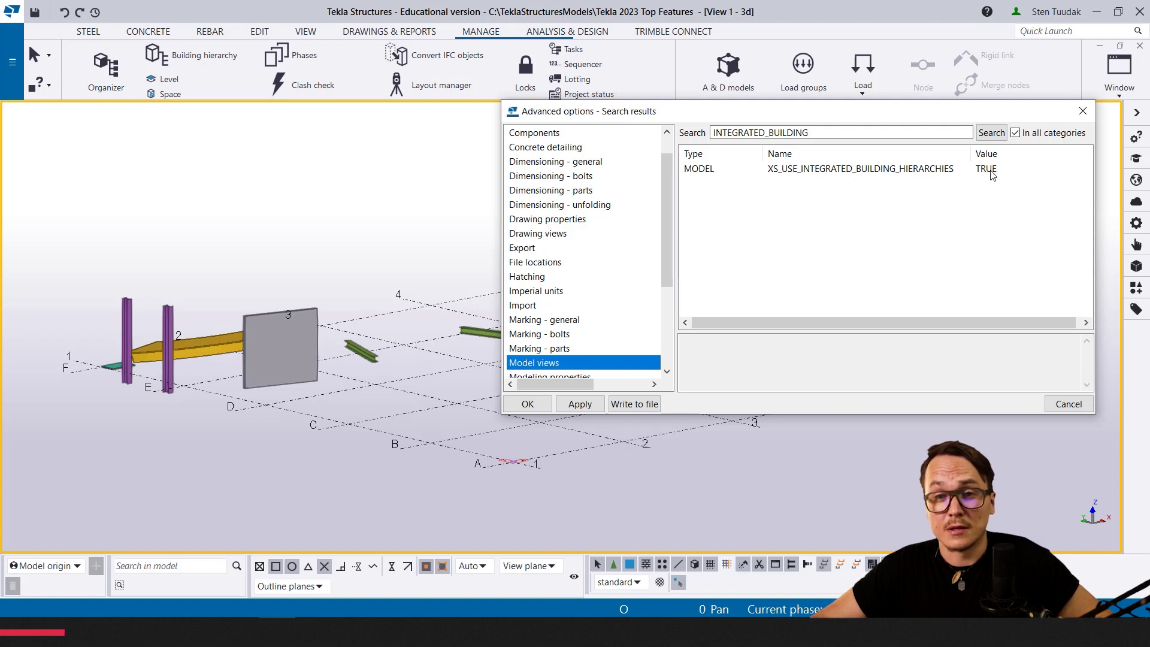
{"action": "left_click", "coordinate": [1081, 118]}
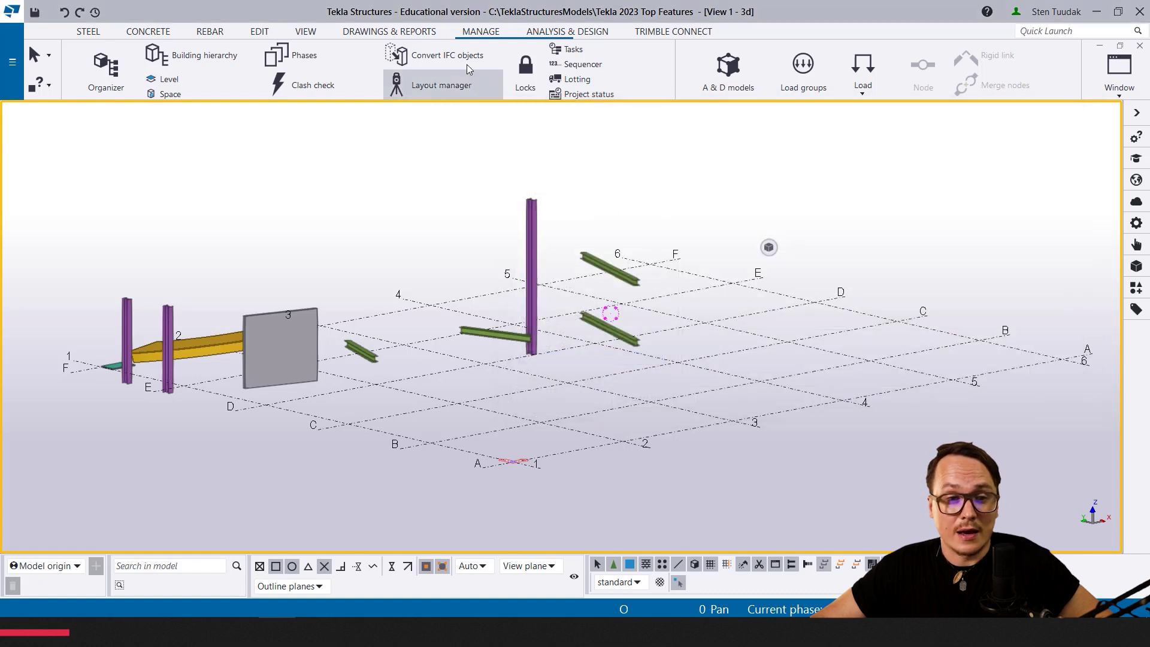
{"action": "left_click", "coordinate": [478, 33]}
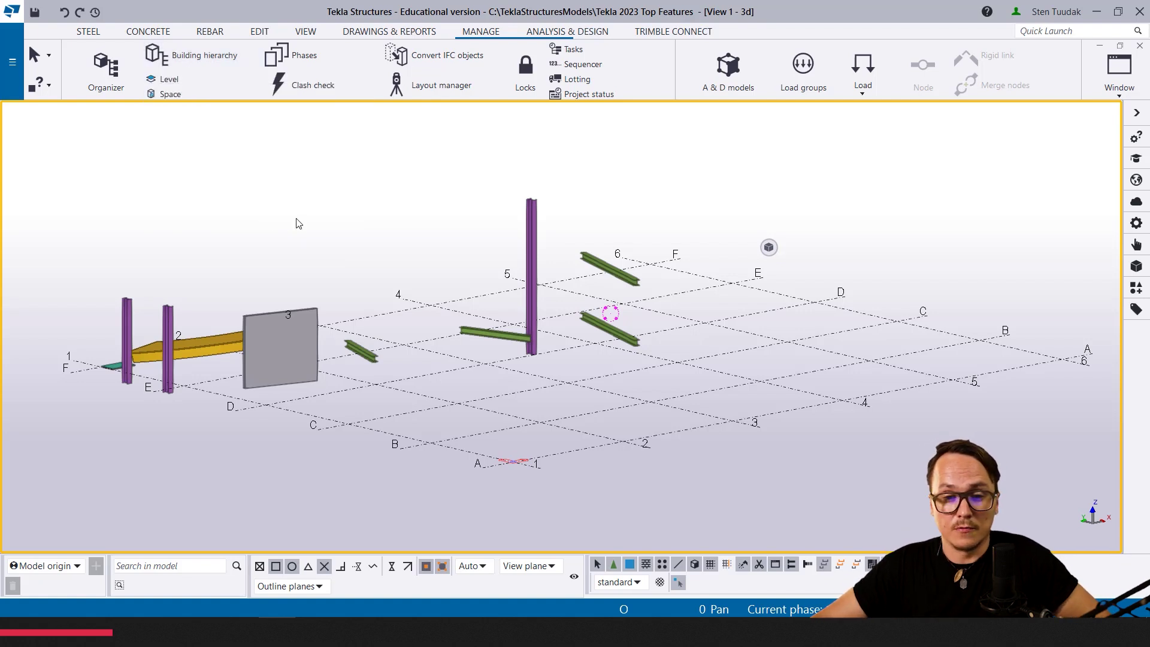
Step: Make the building hierarchy visible in the 3D view through the view's display settings
{"action": "mouse_move", "coordinate": [309, 232]}
{"action": "middle_mouse_down", "text": "ctrl"}
{"action": "mouse_move", "coordinate": [335, 252]}
{"action": "mouse_move", "coordinate": [386, 332]}
{"action": "mouse_move", "coordinate": [461, 257]}
{"action": "middle_mouse_up", "text": "ctrl"}
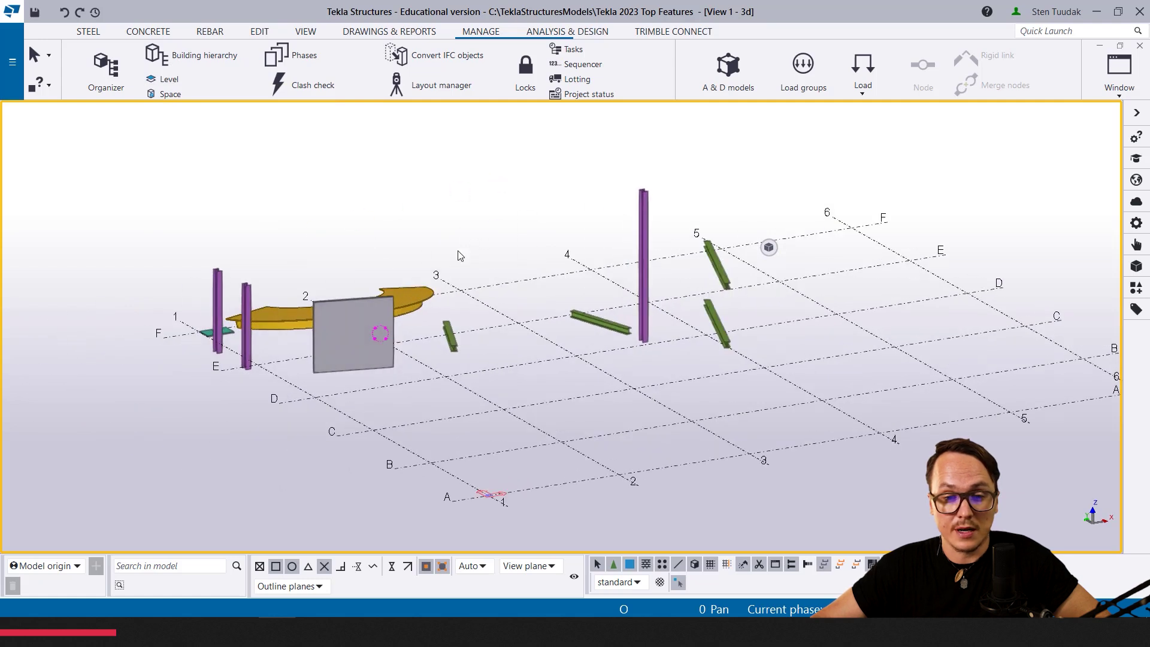
{"action": "double_click", "coordinate": [488, 163]}
{"action": "left_click", "coordinate": [240, 381]}
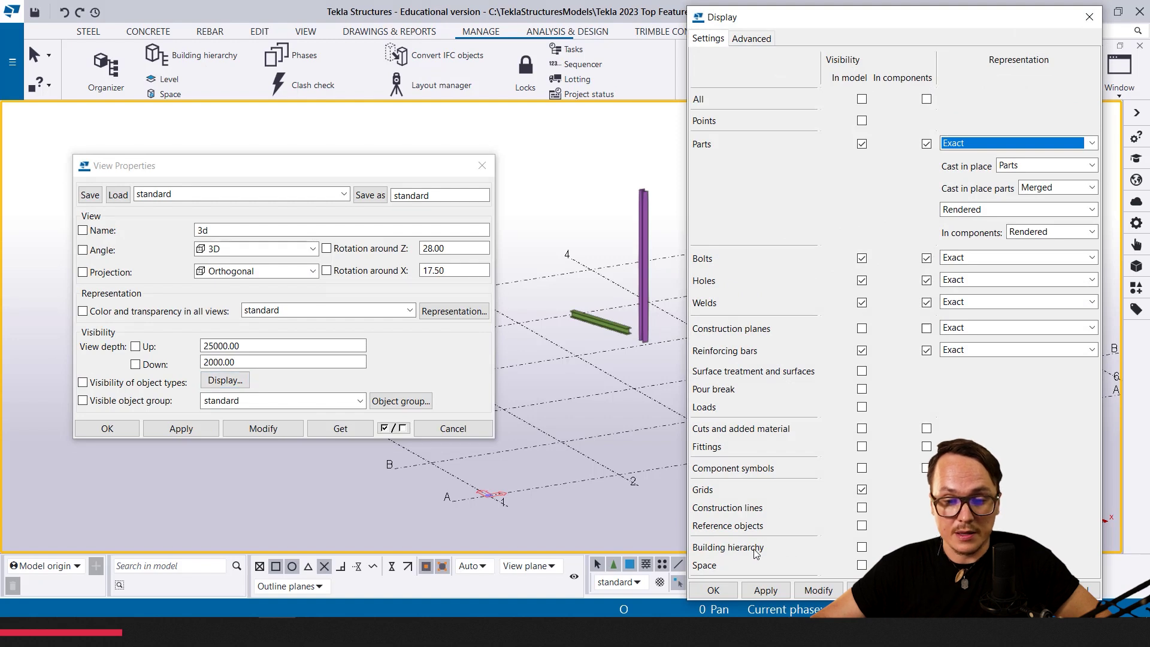
{"action": "left_click", "coordinate": [862, 547]}
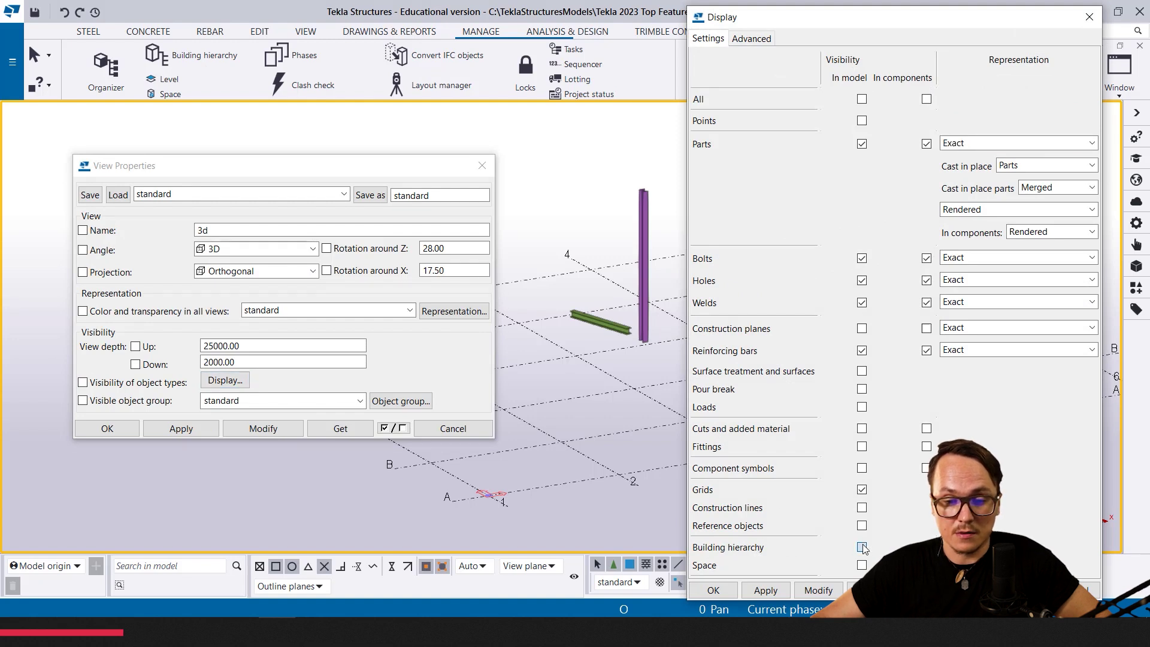
{"action": "left_click", "coordinate": [818, 590]}
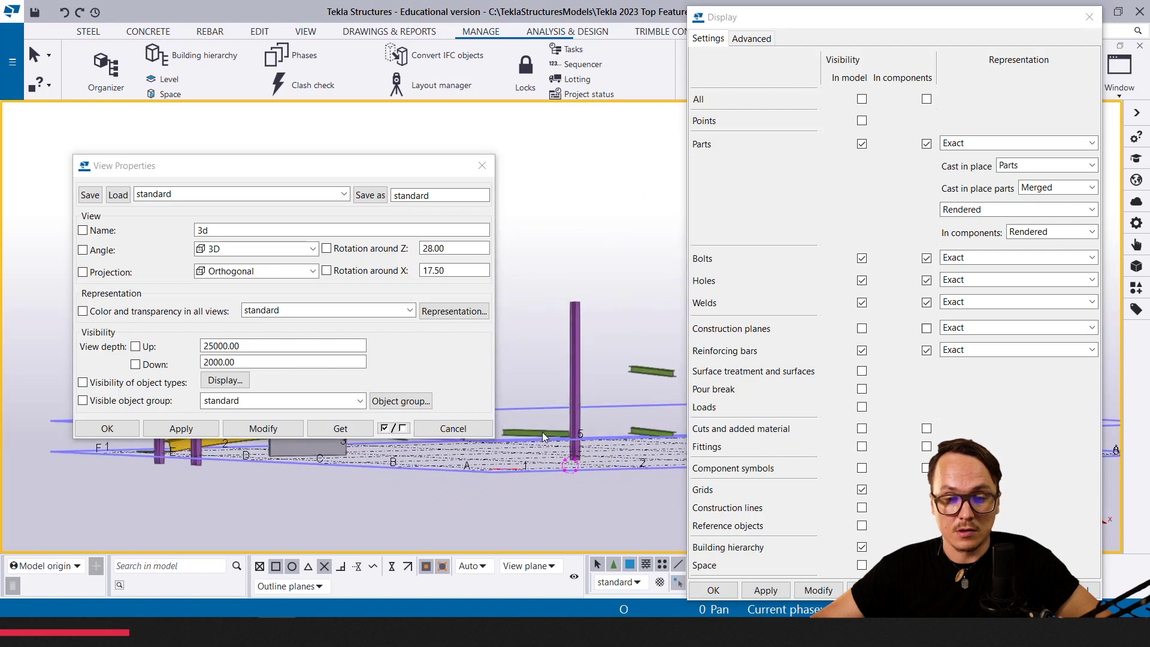
{"action": "mouse_move", "coordinate": [544, 436]}
{"action": "middle_mouse_down", "text": "ctrl"}
{"action": "mouse_move", "coordinate": [567, 485]}
{"action": "mouse_move", "coordinate": [586, 459]}
{"action": "middle_mouse_up", "text": "ctrl"}
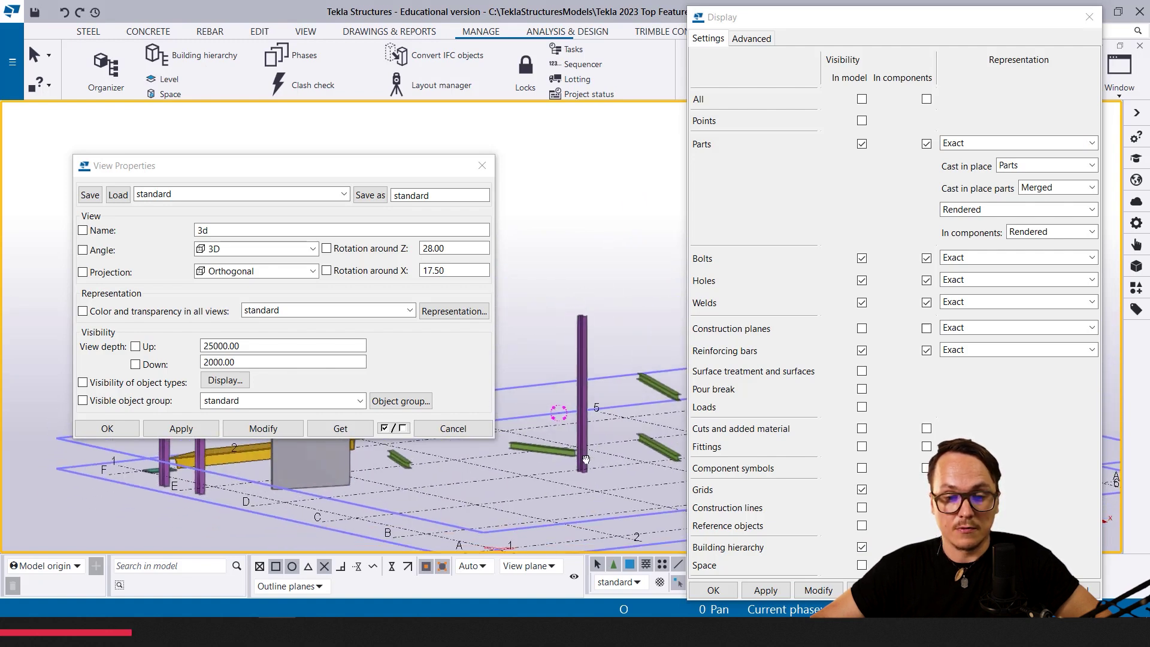
Step: Hide the building hierarchy and show spaces in the 3D view, then close the view settings
{"action": "left_click", "coordinate": [861, 547]}
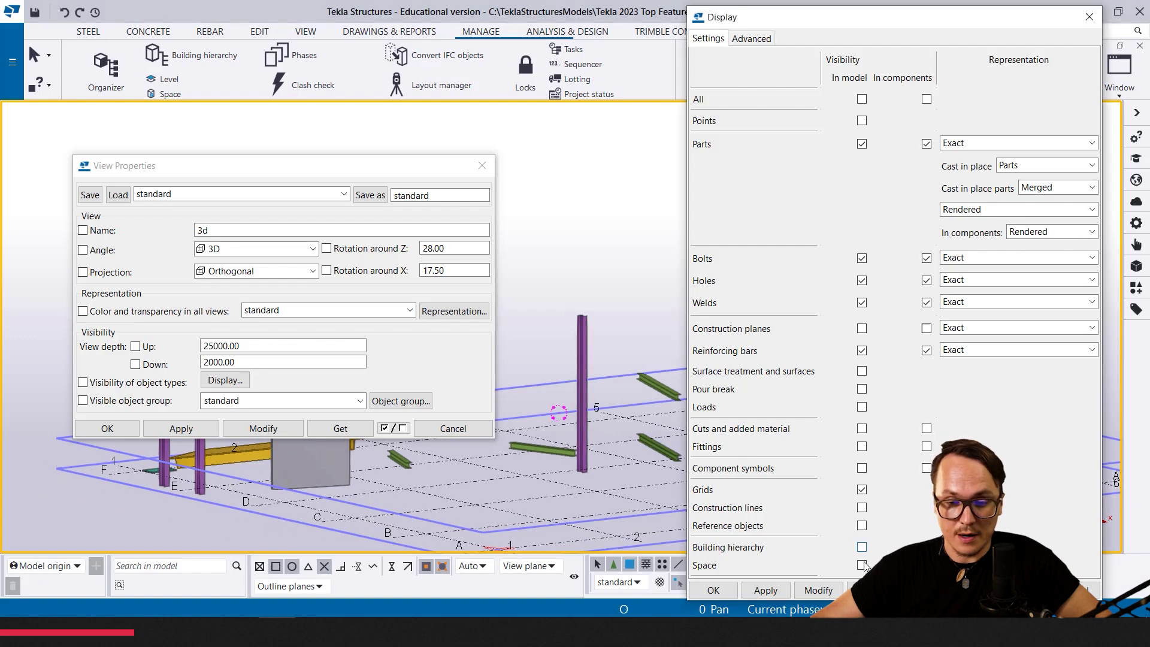
{"action": "left_click", "coordinate": [862, 564]}
{"action": "left_click", "coordinate": [818, 590]}
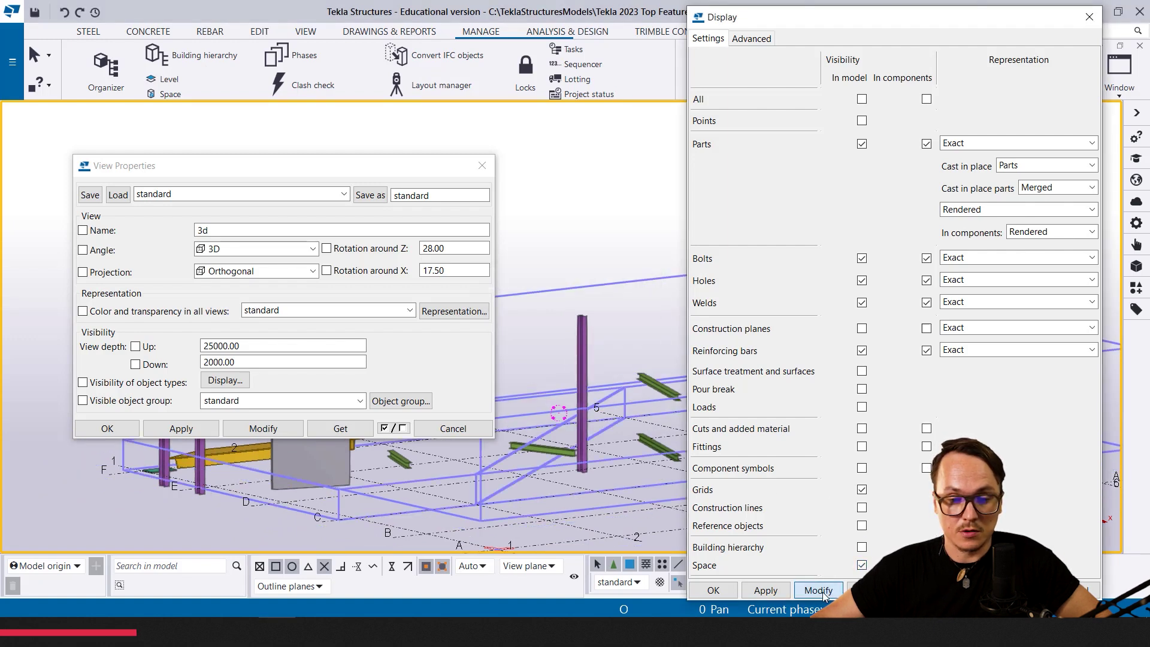
{"action": "middle_click_drag", "start_coordinate": [576, 521], "coordinate": [559, 389], "text": "ctrl"}
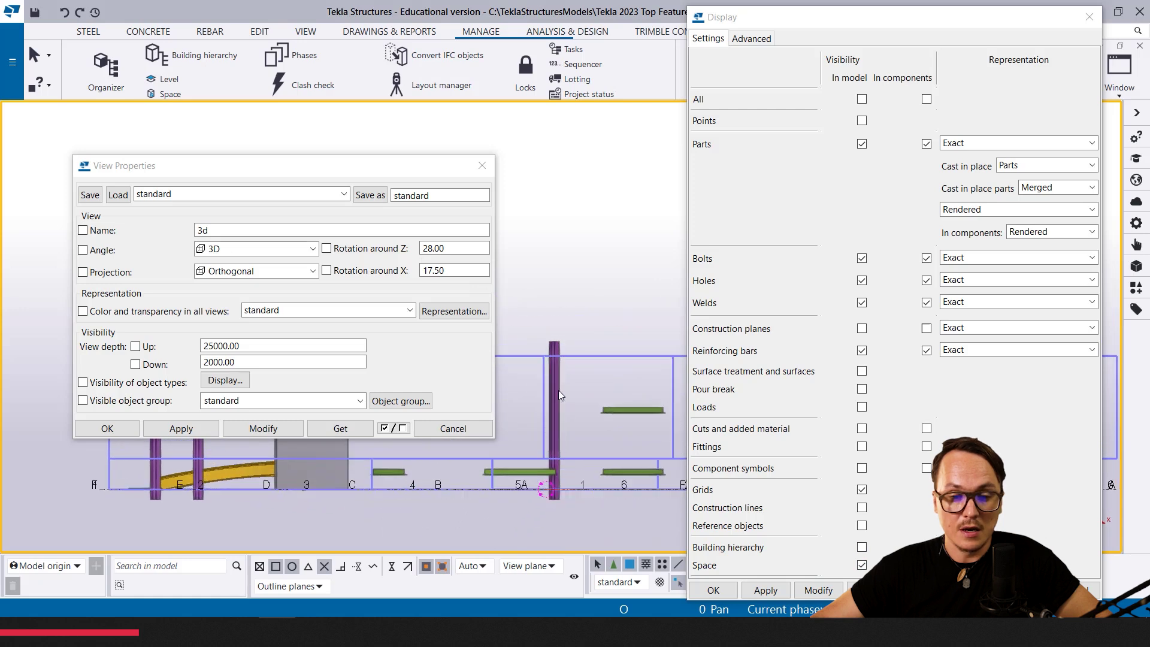
{"action": "middle_click_drag", "start_coordinate": [559, 452], "coordinate": [730, 482], "text": "ctrl"}
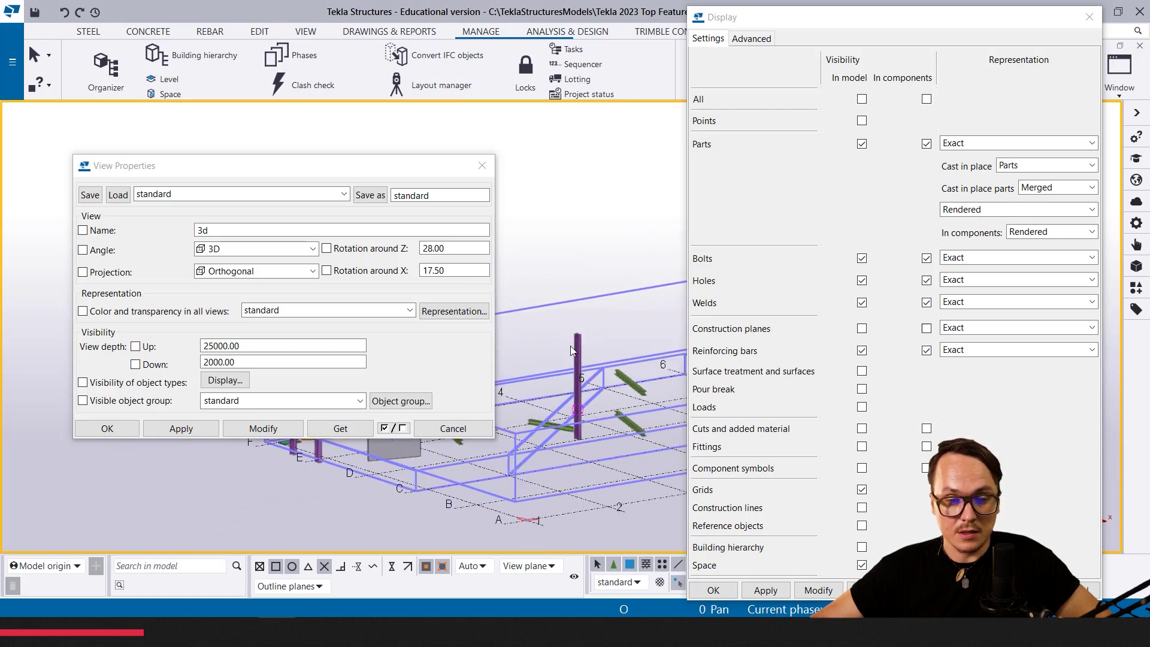
{"action": "key", "text": "Escape"}
{"action": "key", "text": "Escape"}
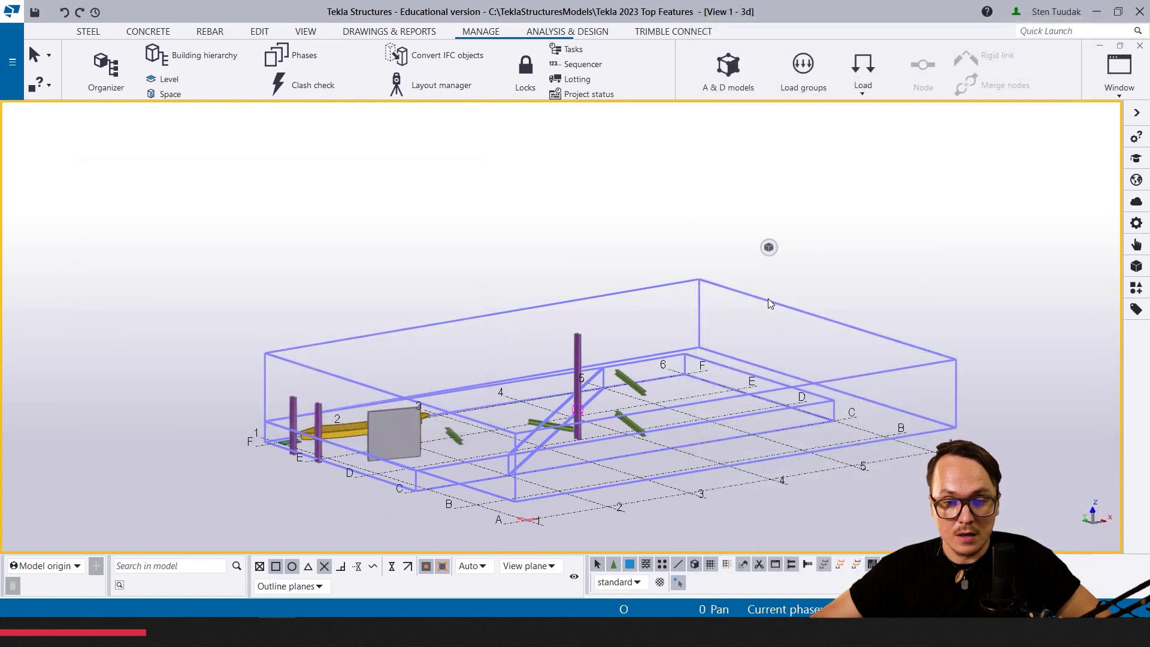
Step: Measure the ground-level space's long bottom edge that runs parallel to grid line C
{"action": "key", "text": "f"}
{"action": "left_click", "coordinate": [512, 475]}
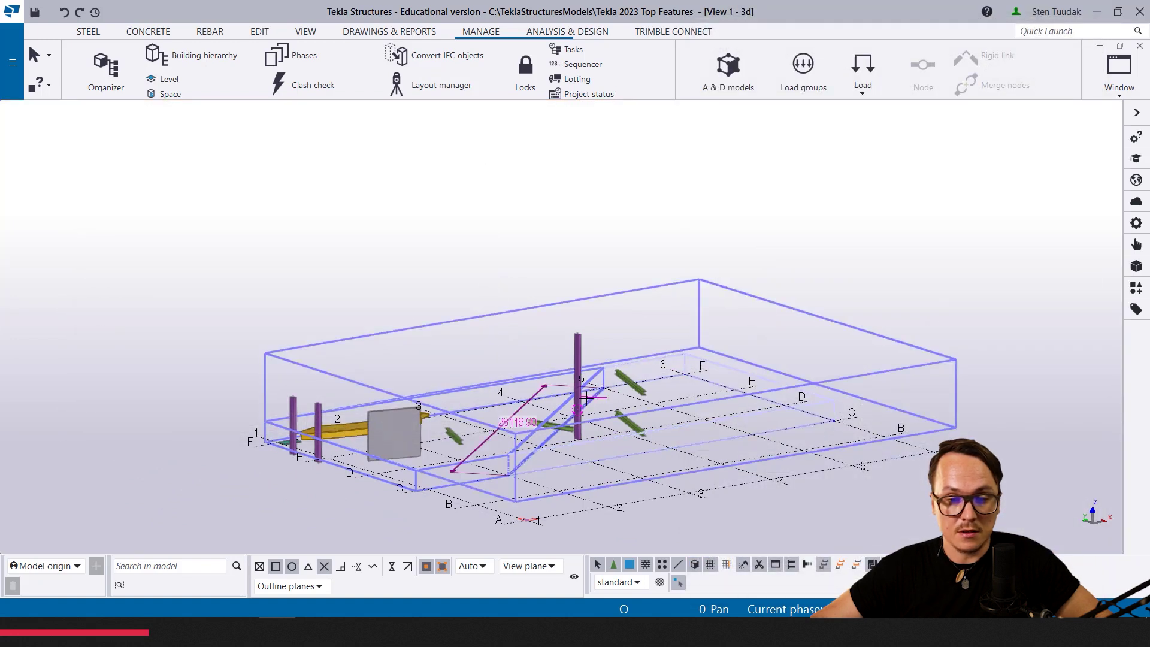
{"action": "left_click", "coordinate": [834, 421]}
{"action": "scroll", "coordinate": [506, 491], "scroll_direction": "up", "scroll_amount": 5}
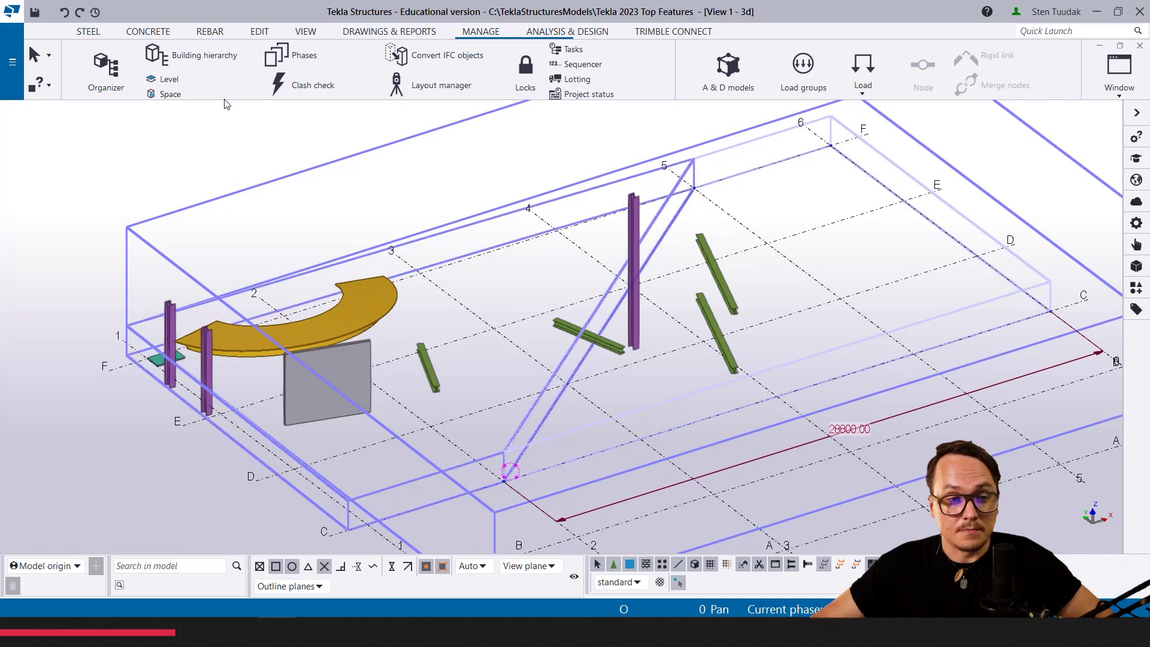
Step: Inspect the building hierarchy's project and GROUND level, locate SPACE2 and SPACE1 in the model, and open the properties of SPACE2
{"action": "left_click", "coordinate": [207, 59]}
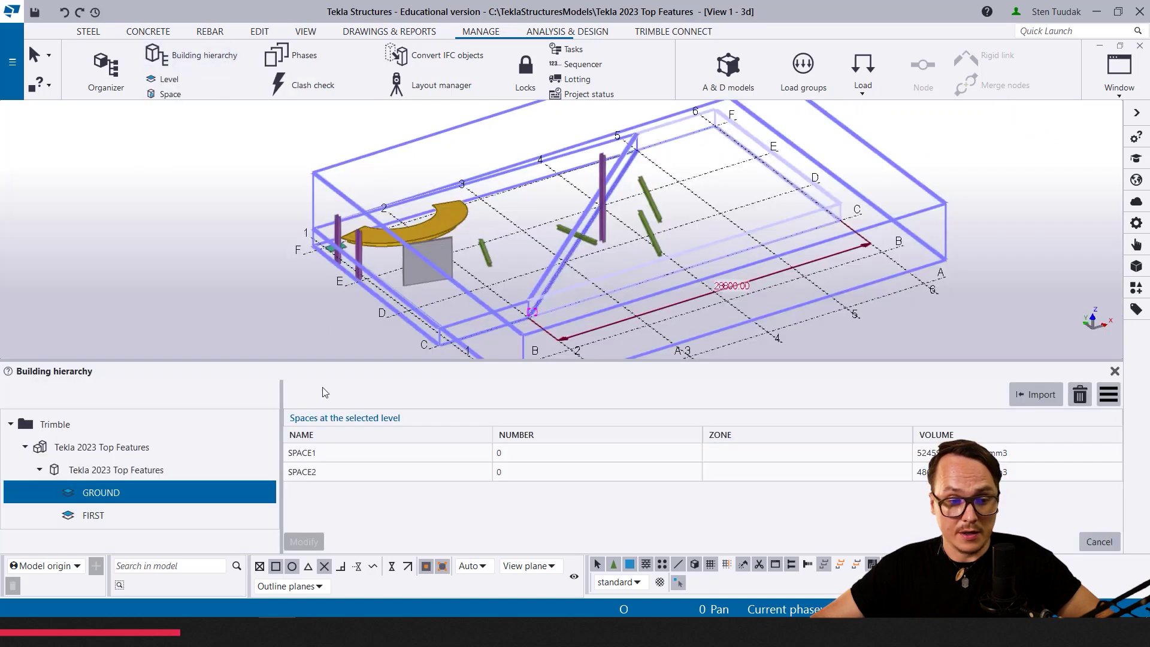
{"action": "left_click", "coordinate": [127, 428]}
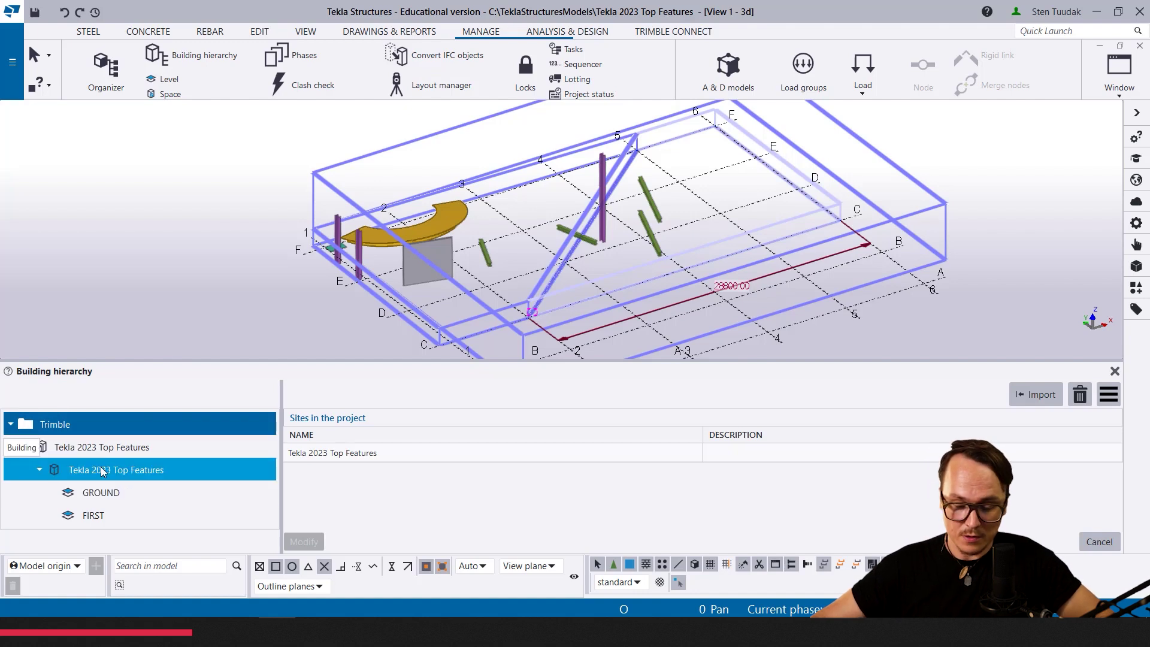
{"action": "left_click", "coordinate": [149, 491]}
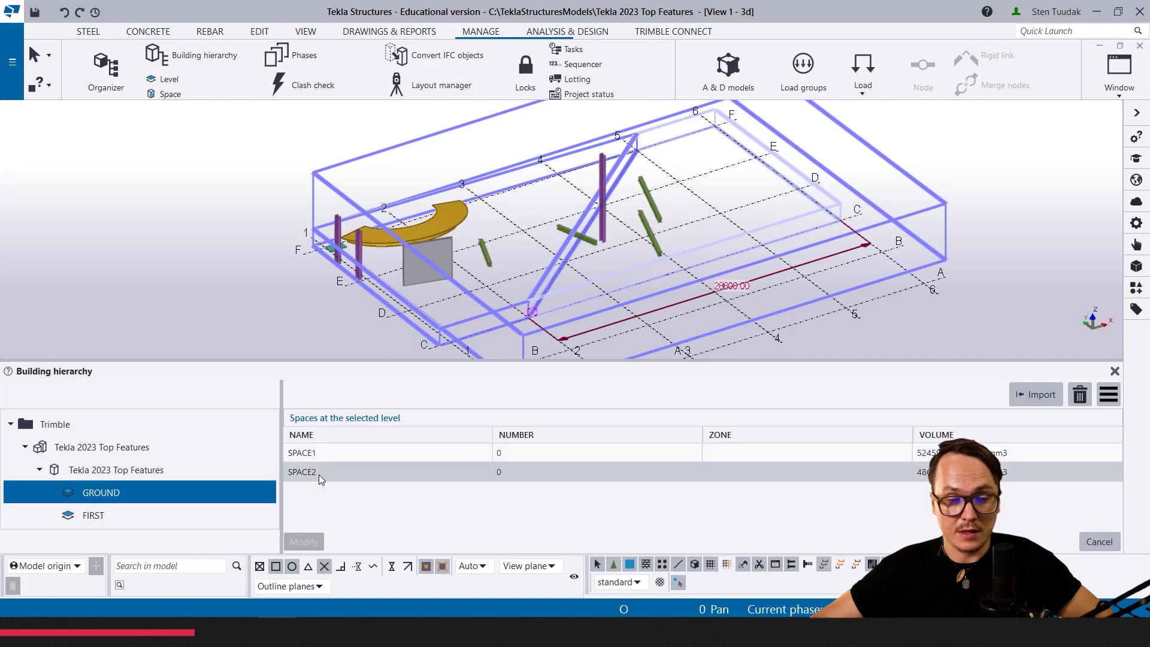
{"action": "left_click", "coordinate": [332, 479]}
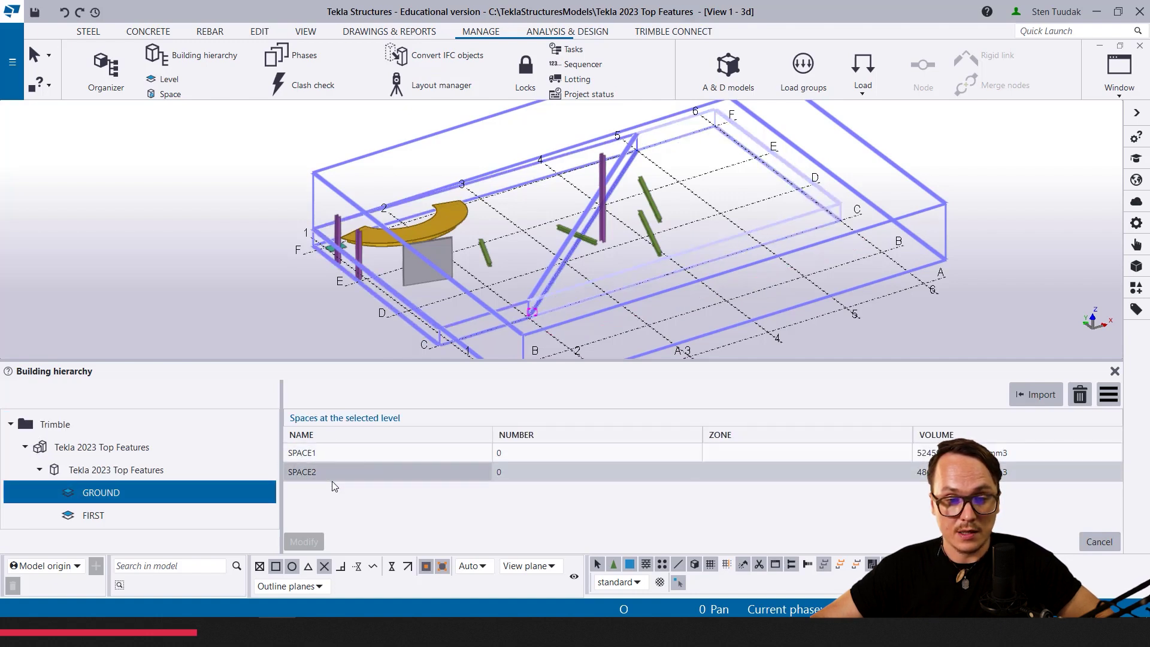
{"action": "left_click", "coordinate": [336, 456]}
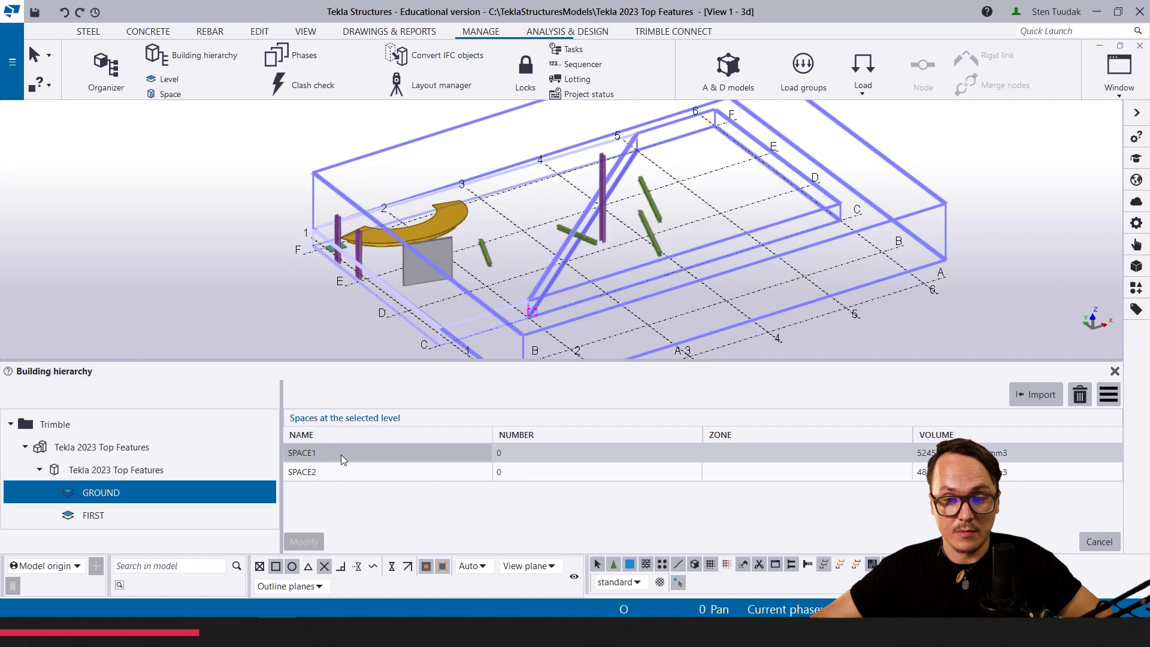
{"action": "double_click", "coordinate": [565, 289]}
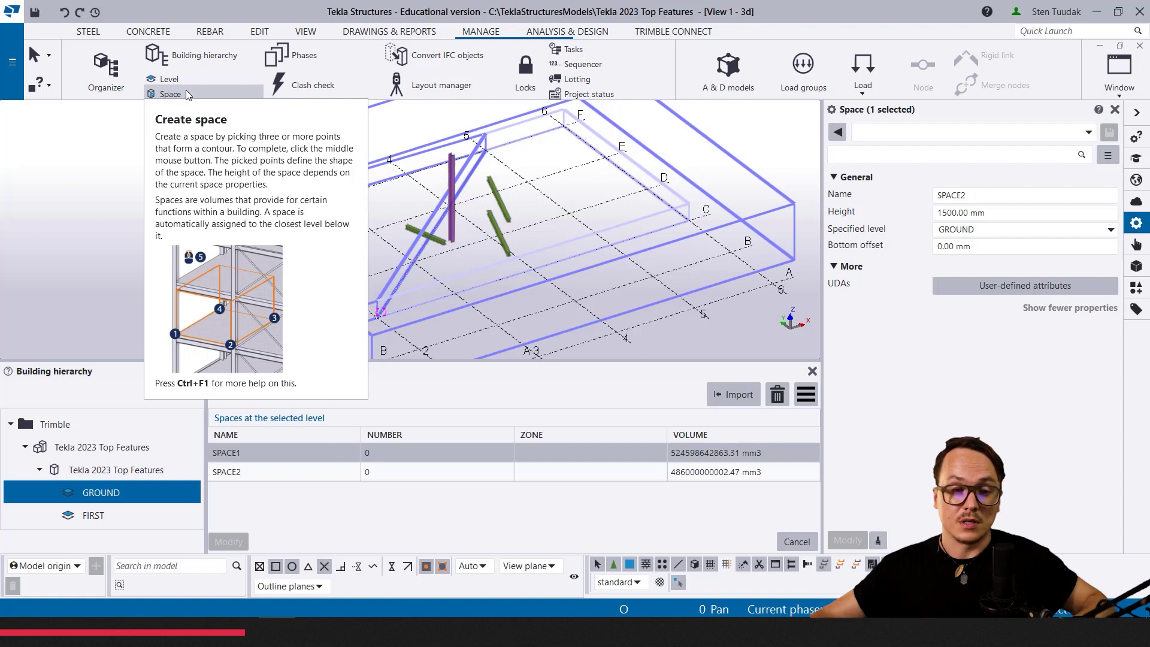
Step: Inquire the tall HEA400 steel column near grid line 5 and read its assigned floor in the report
{"action": "right_click", "coordinate": [457, 228]}
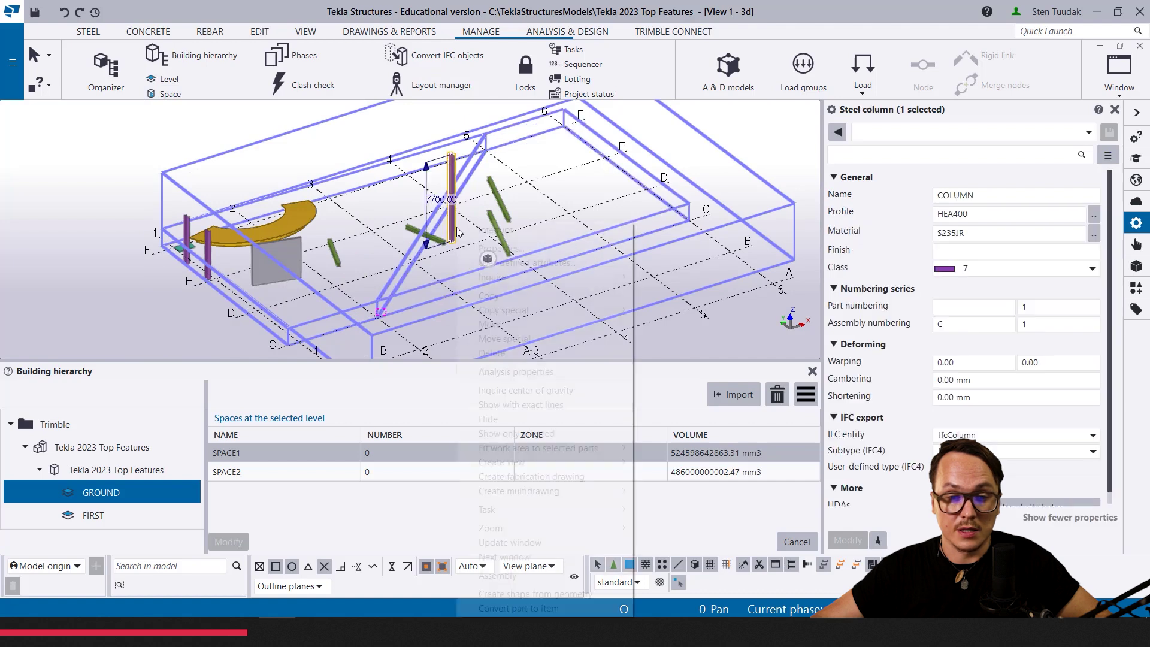
{"action": "mouse_move", "coordinate": [504, 278]}
{"action": "left_click", "coordinate": [656, 290]}
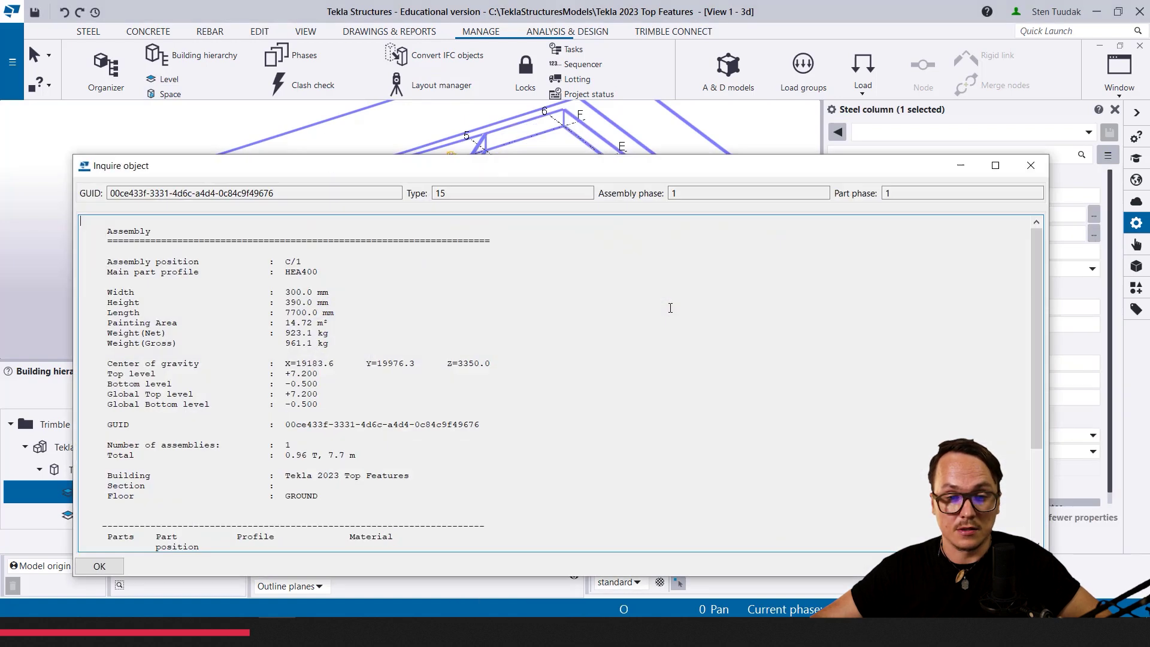
{"action": "left_click_drag", "start_coordinate": [270, 496], "coordinate": [101, 500]}
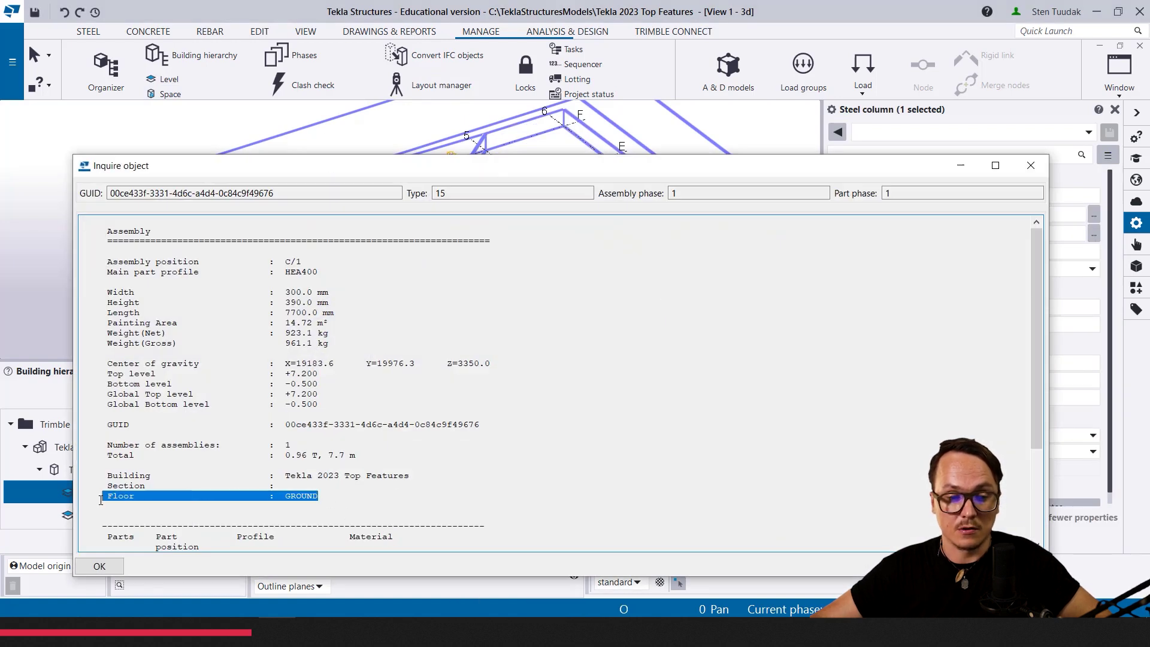
{"action": "left_click", "coordinate": [293, 497]}
{"action": "left_click", "coordinate": [1030, 167]}
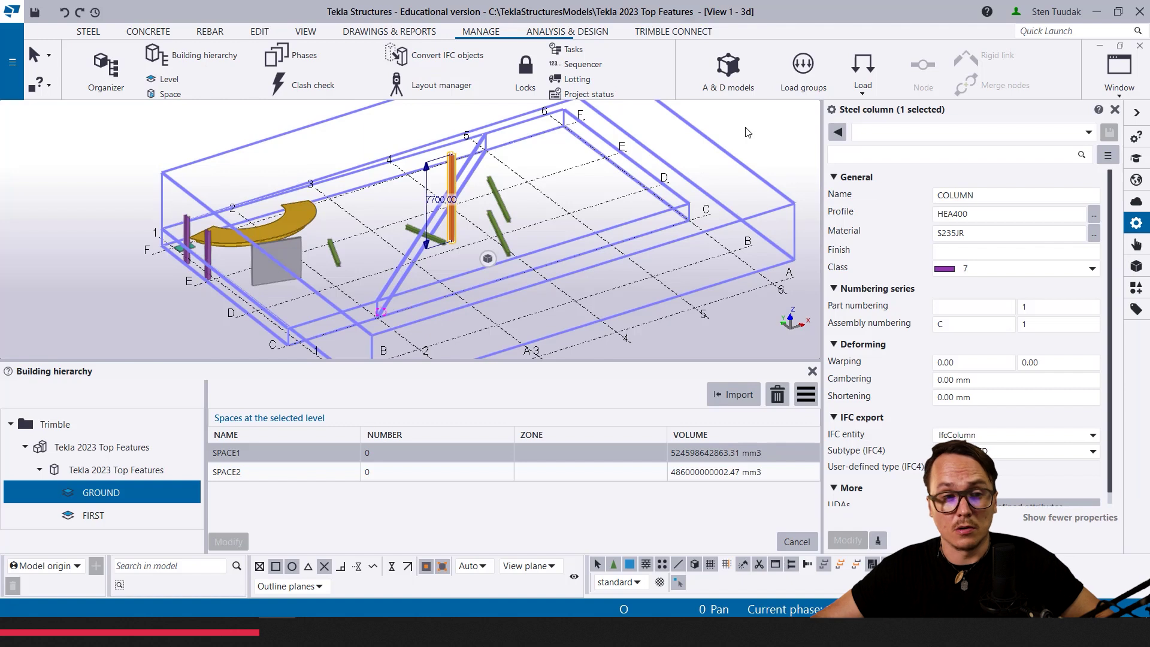
Step: Open the Organizer and list the objects of the Tekla 2023 Top Features building and its FIRST floor
{"action": "left_click", "coordinate": [105, 66]}
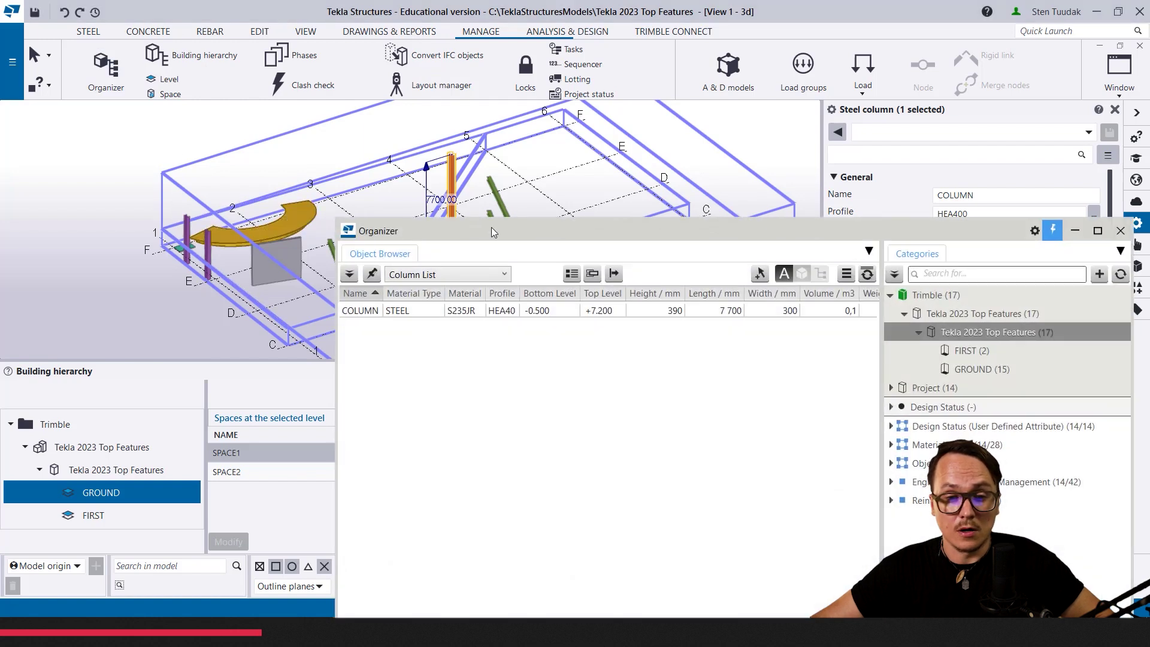
{"action": "left_click_drag", "start_coordinate": [492, 232], "coordinate": [483, 95]}
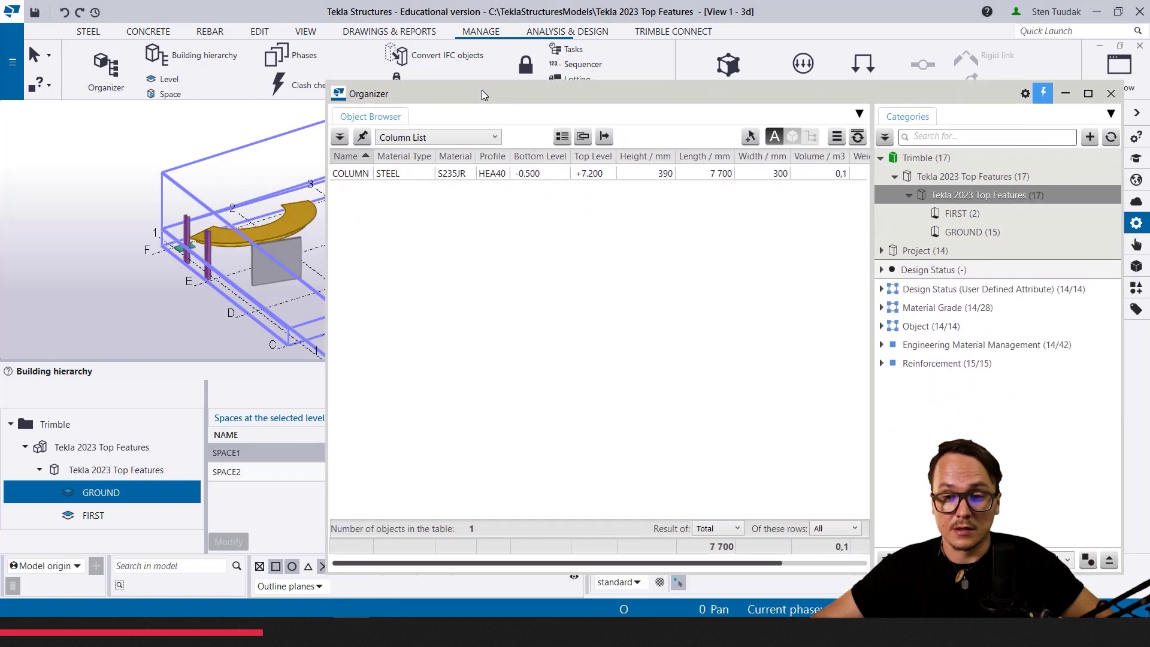
{"action": "right_click", "coordinate": [926, 174]}
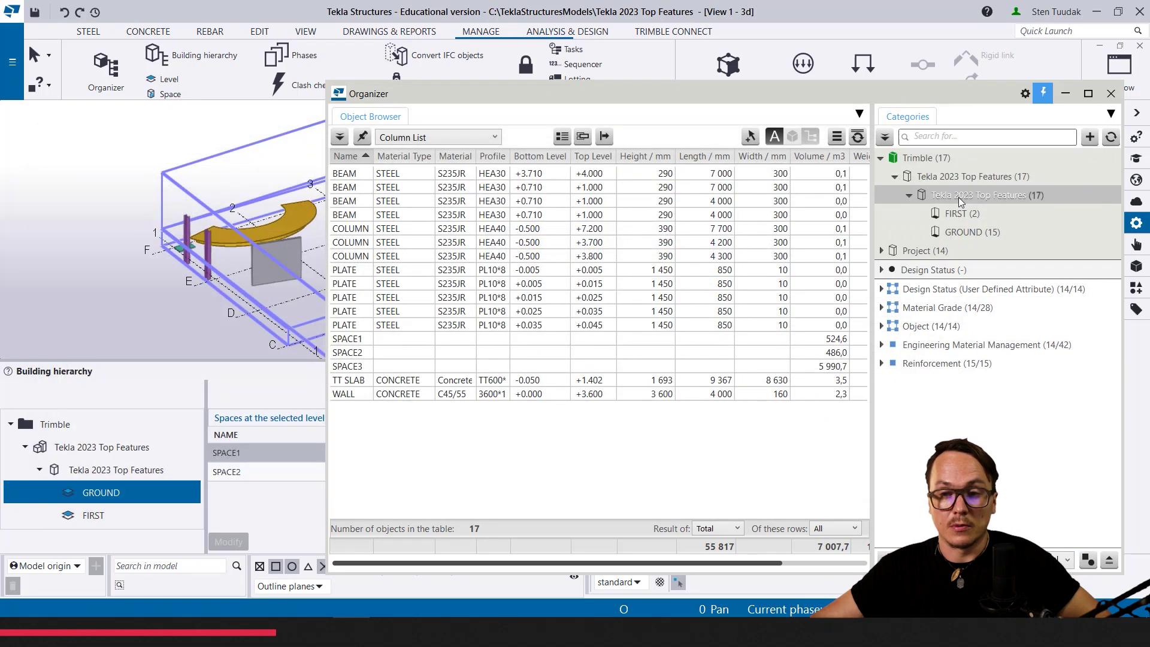
{"action": "left_click", "coordinate": [955, 214]}
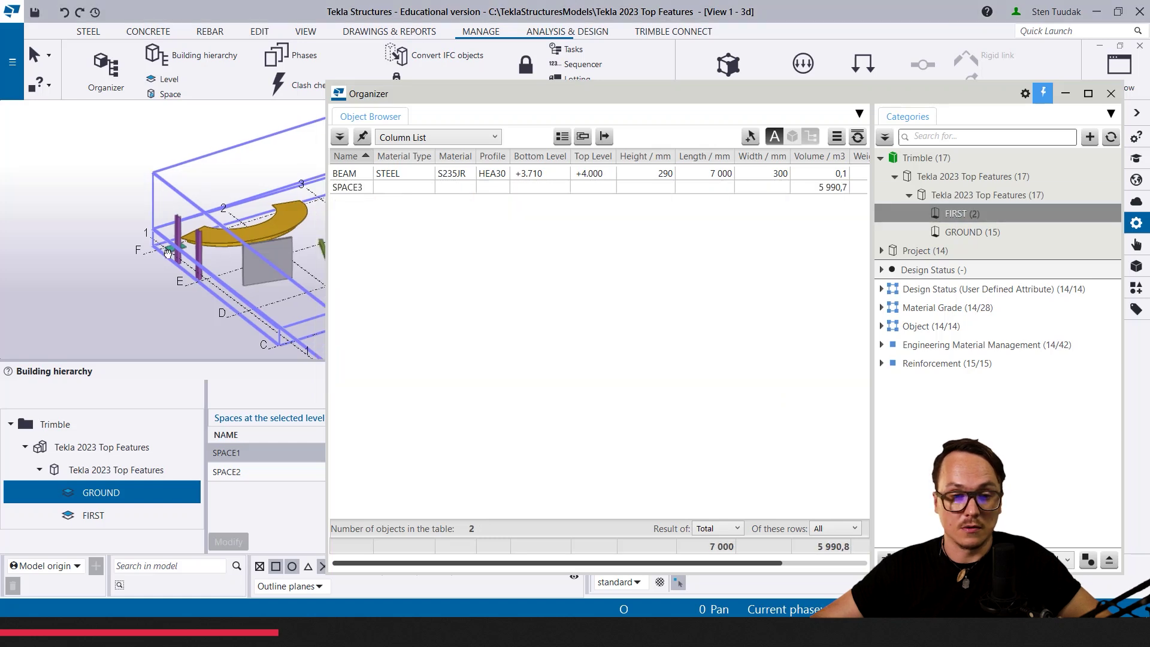
{"action": "middle_click_drag", "start_coordinate": [168, 253], "coordinate": [60, 249]}
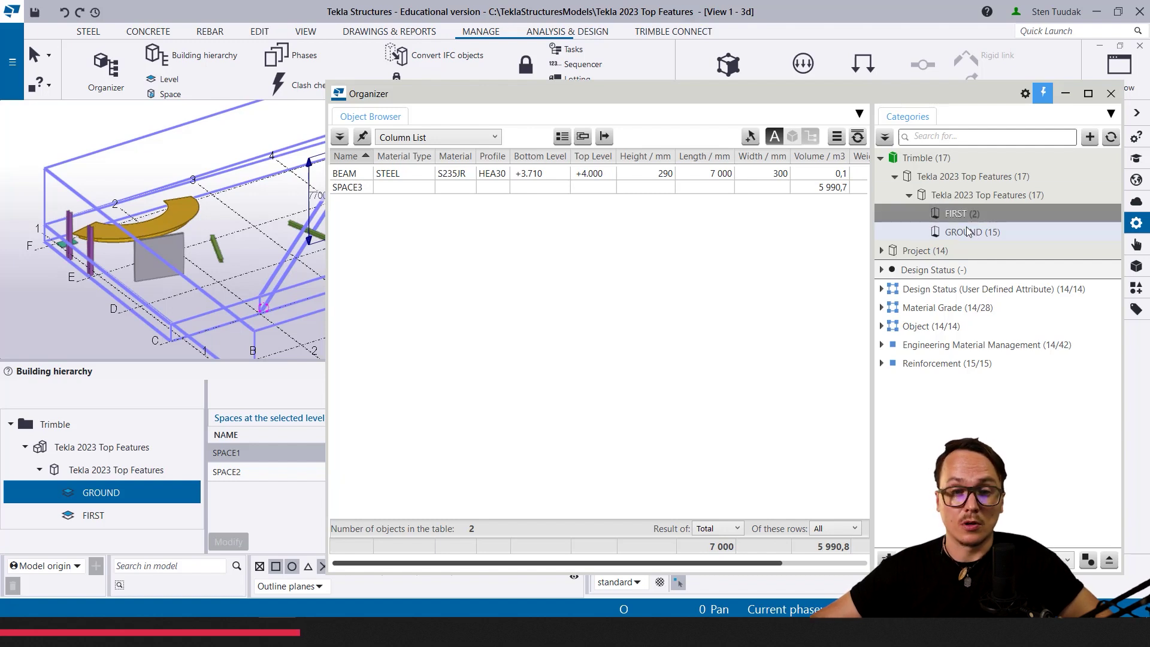
Step: List all objects in the Trimble project category, view its available commands, and close the Organizer
{"action": "left_click", "coordinate": [950, 158]}
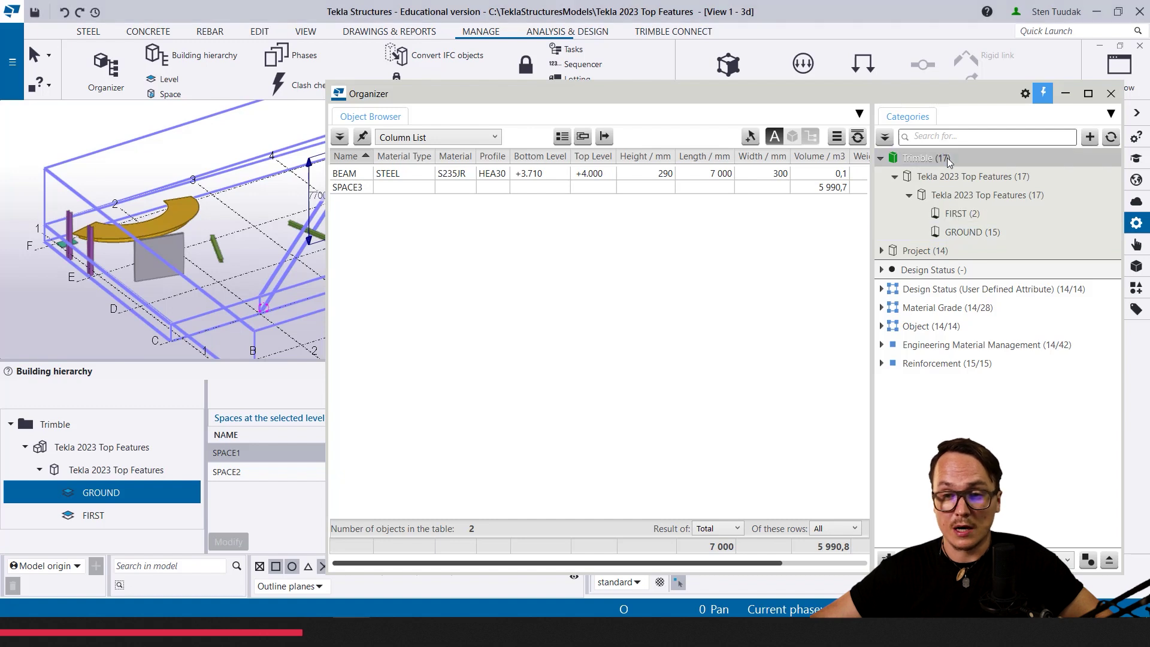
{"action": "right_click", "coordinate": [951, 159]}
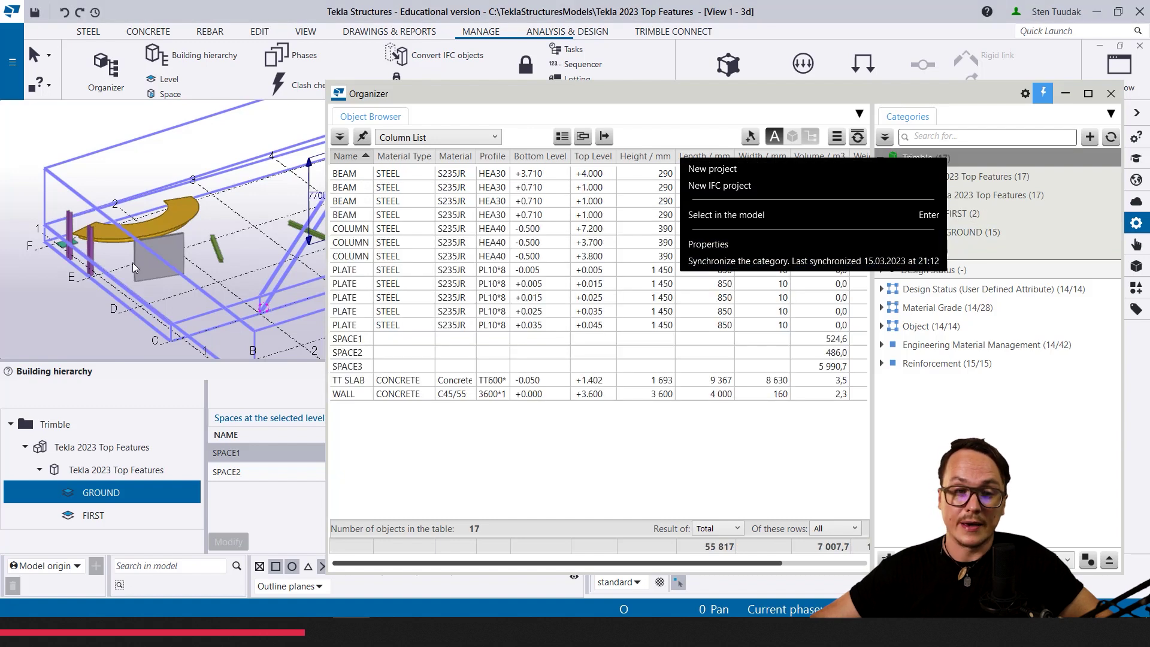
{"action": "left_click", "coordinate": [1111, 94]}
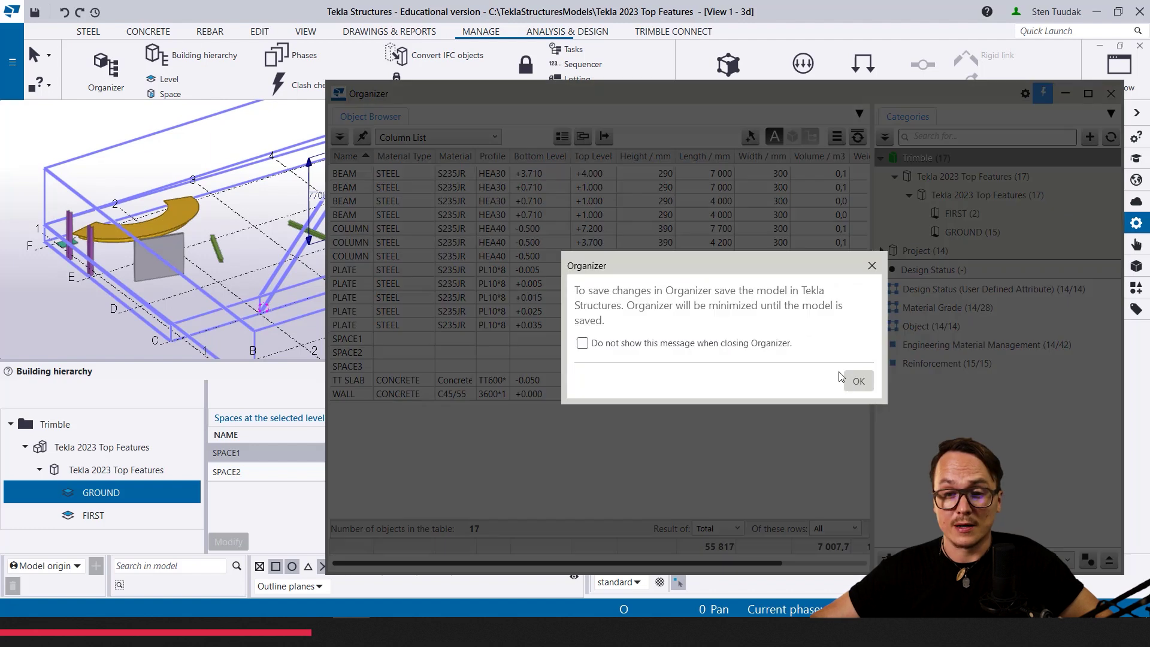
{"action": "left_click", "coordinate": [845, 378]}
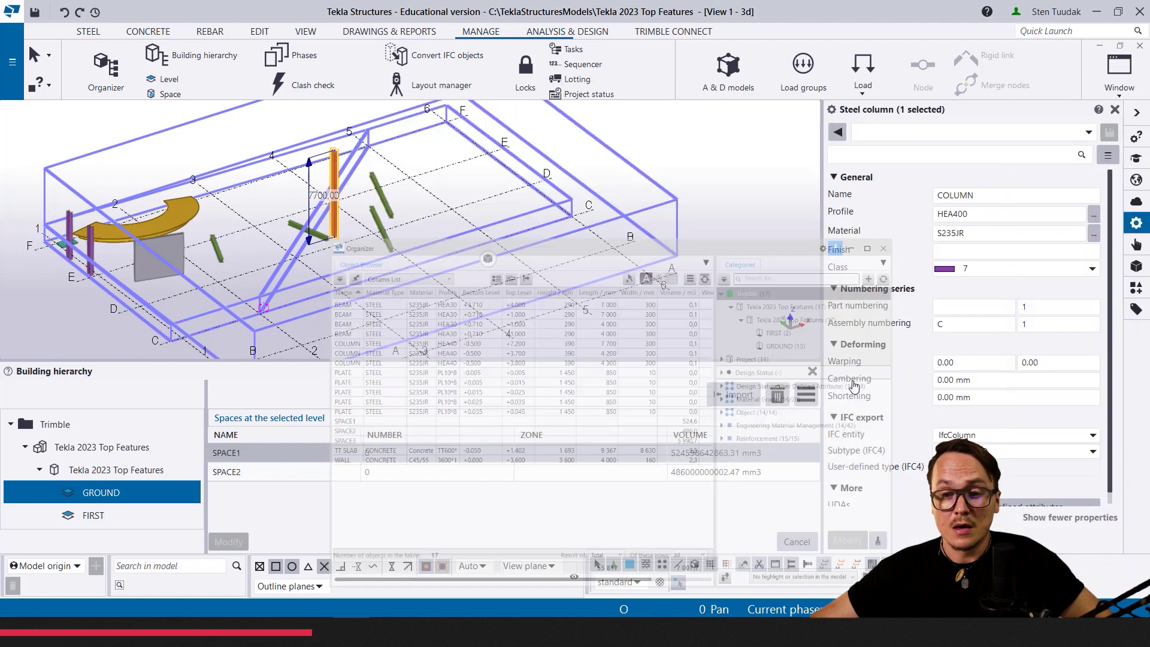
{"action": "left_click", "coordinate": [728, 250]}
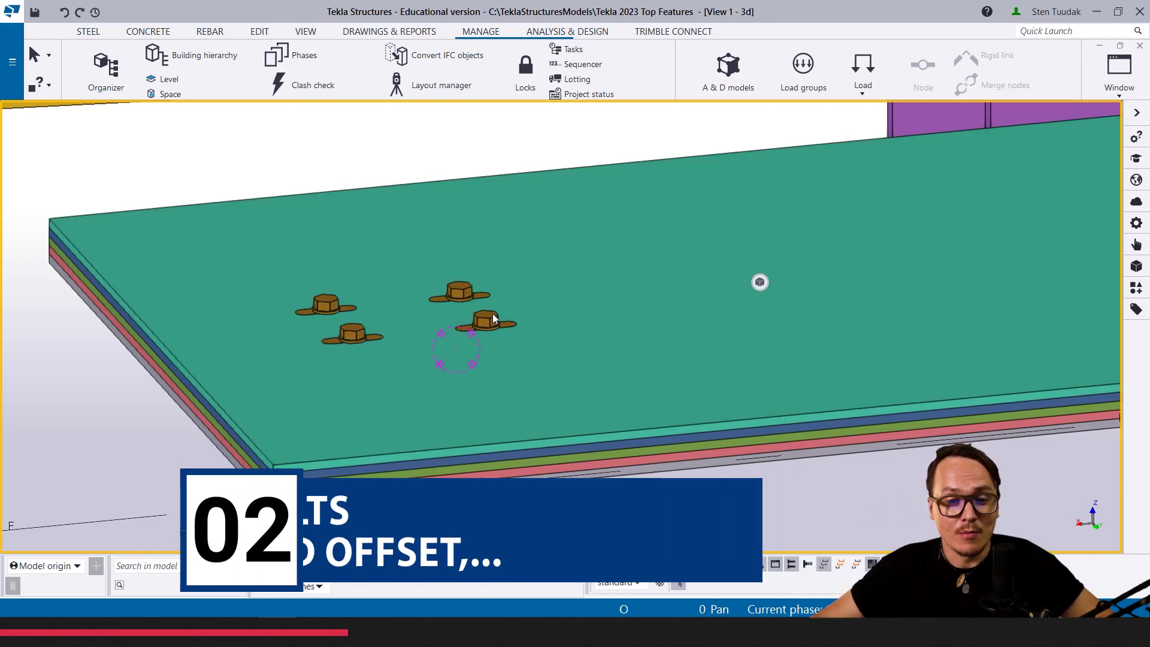
Step: Open the properties of the bolt group on the layered plates, show its Holes settings, and widen the property pane
{"action": "double_click", "coordinate": [493, 318]}
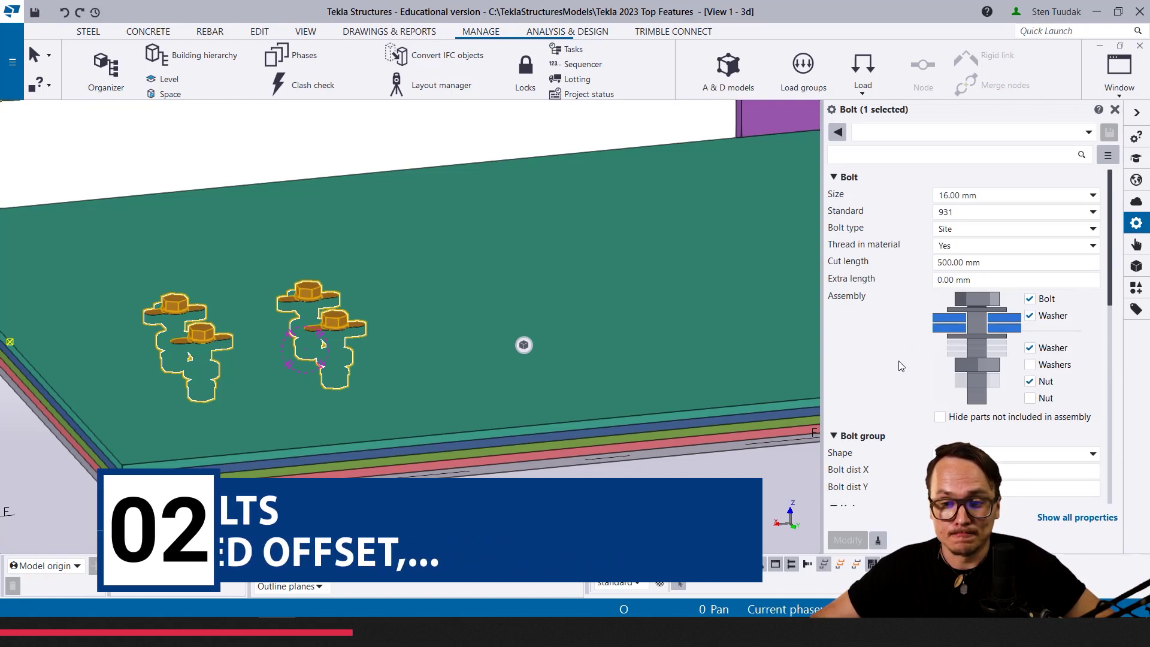
{"action": "scroll", "coordinate": [899, 366], "scroll_direction": "down", "scroll_amount": 5}
{"action": "scroll", "coordinate": [898, 365], "scroll_direction": "down", "scroll_amount": 3}
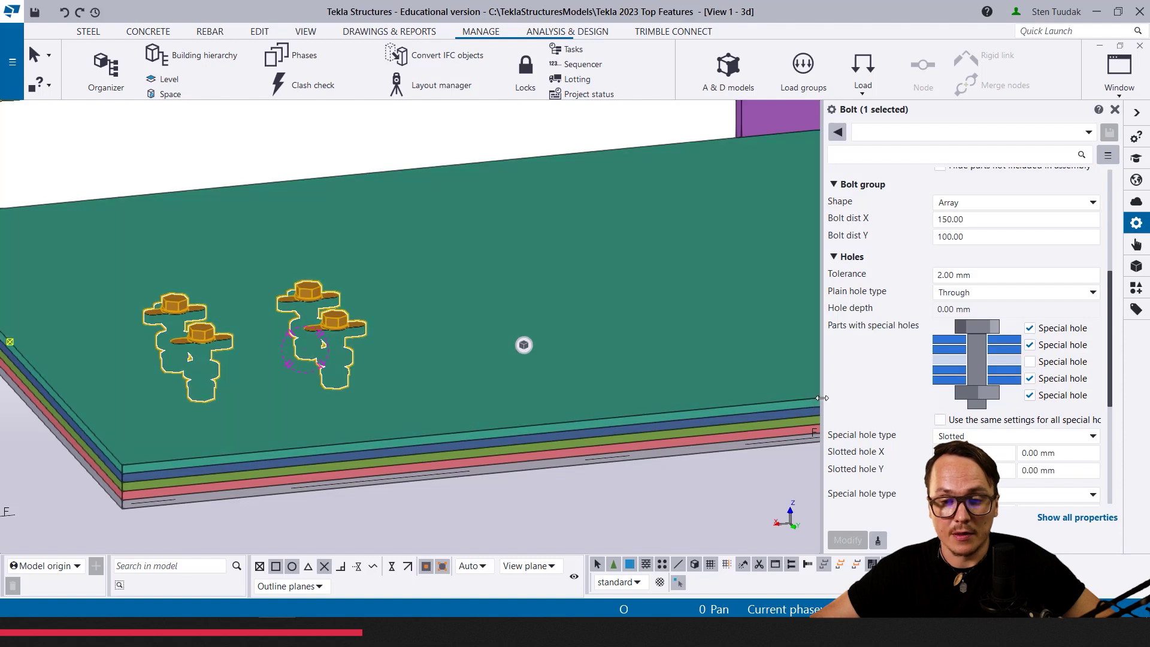
{"action": "left_click_drag", "start_coordinate": [821, 414], "coordinate": [770, 418]}
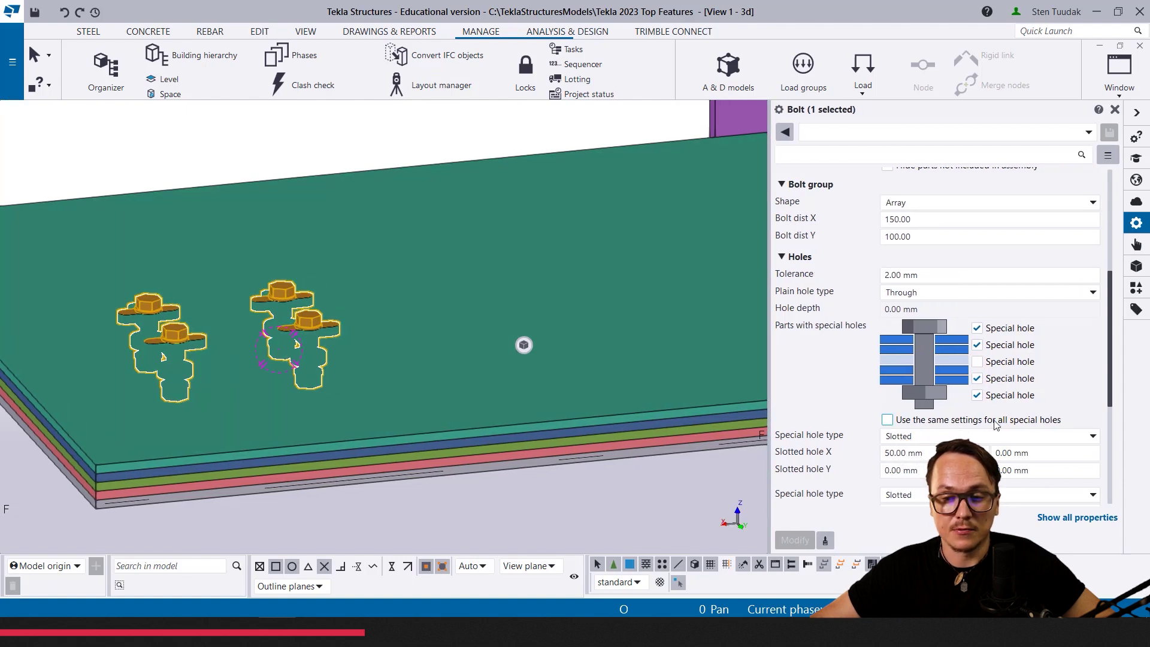
Step: Examine the hole shapes around the selected bolts through the transparent plate layers
{"action": "middle_click_drag", "start_coordinate": [492, 387], "coordinate": [563, 374]}
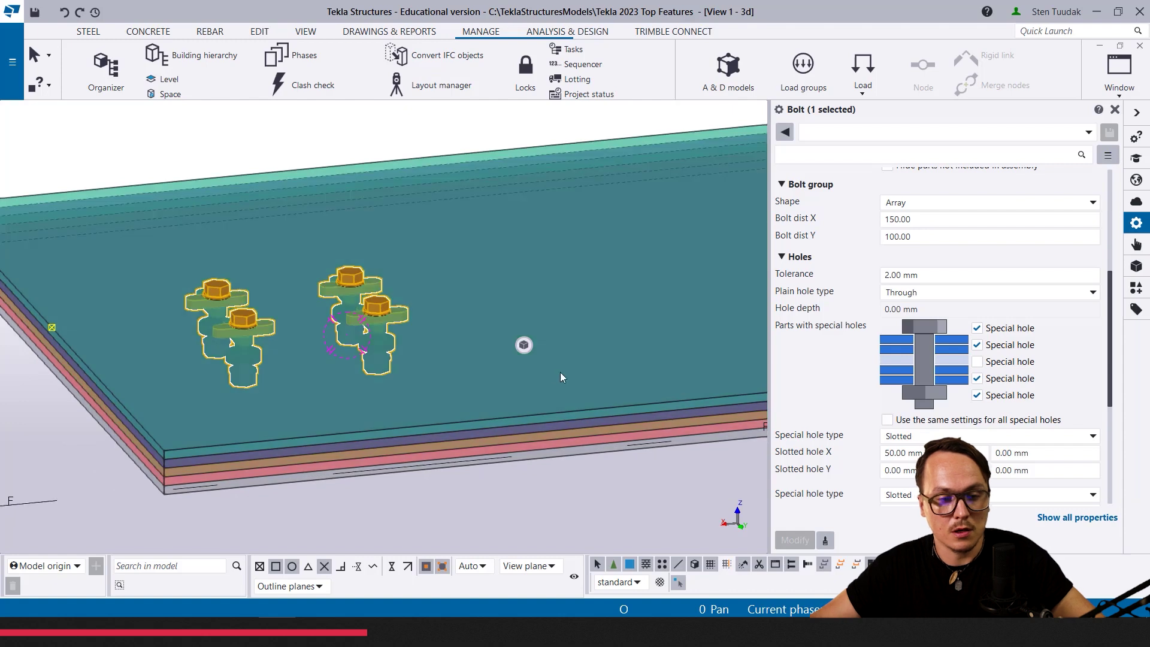
{"action": "scroll", "coordinate": [401, 358], "scroll_direction": "up", "scroll_amount": 5}
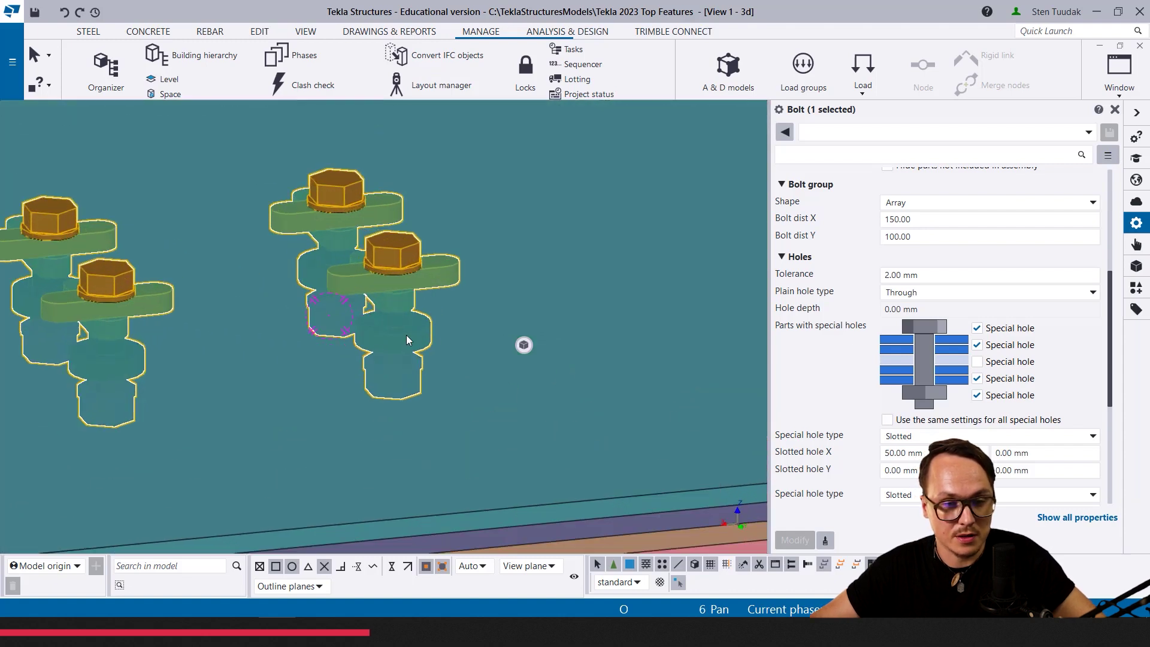
{"action": "middle_click_drag", "start_coordinate": [412, 285], "coordinate": [413, 277], "text": "ctrl"}
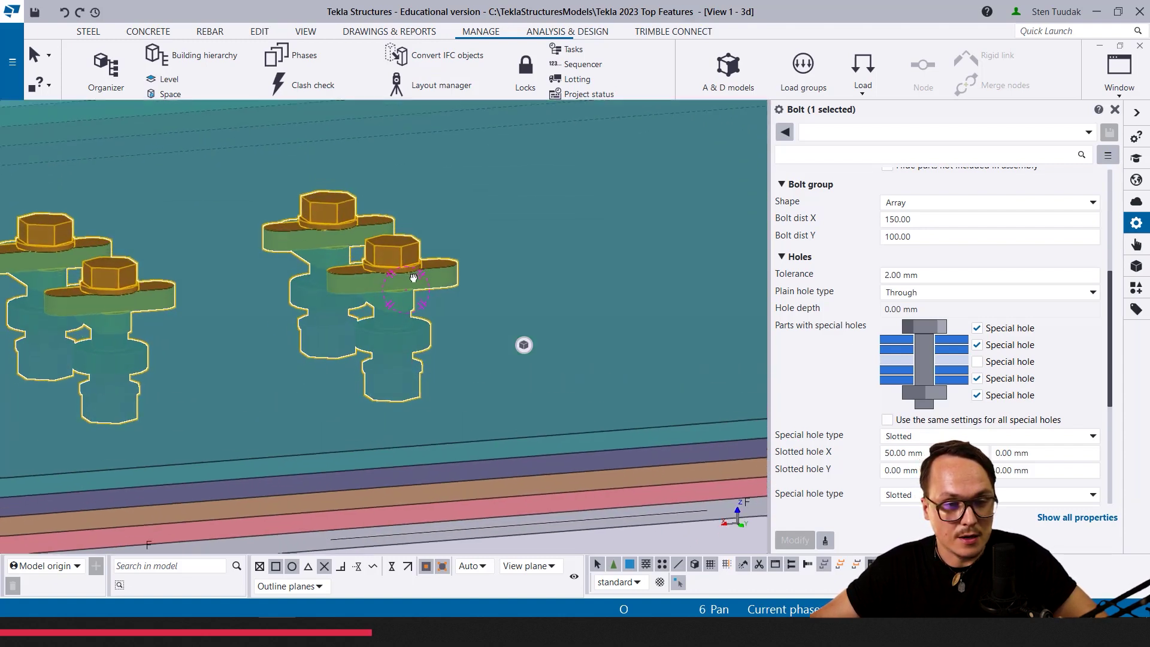
{"action": "middle_click_drag", "start_coordinate": [412, 469], "coordinate": [426, 454]}
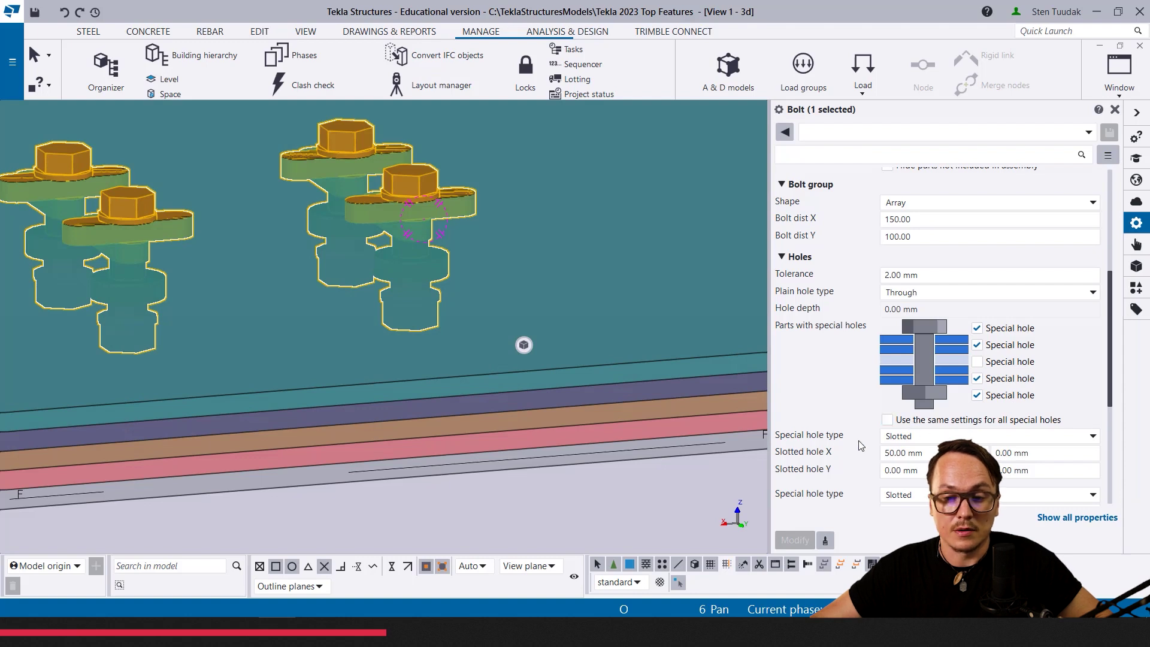
Step: Compare the bolt group's slotted, oversized and tapped special hole settings with the holes in the individual plates
{"action": "scroll", "coordinate": [821, 450], "scroll_direction": "down", "scroll_amount": 3}
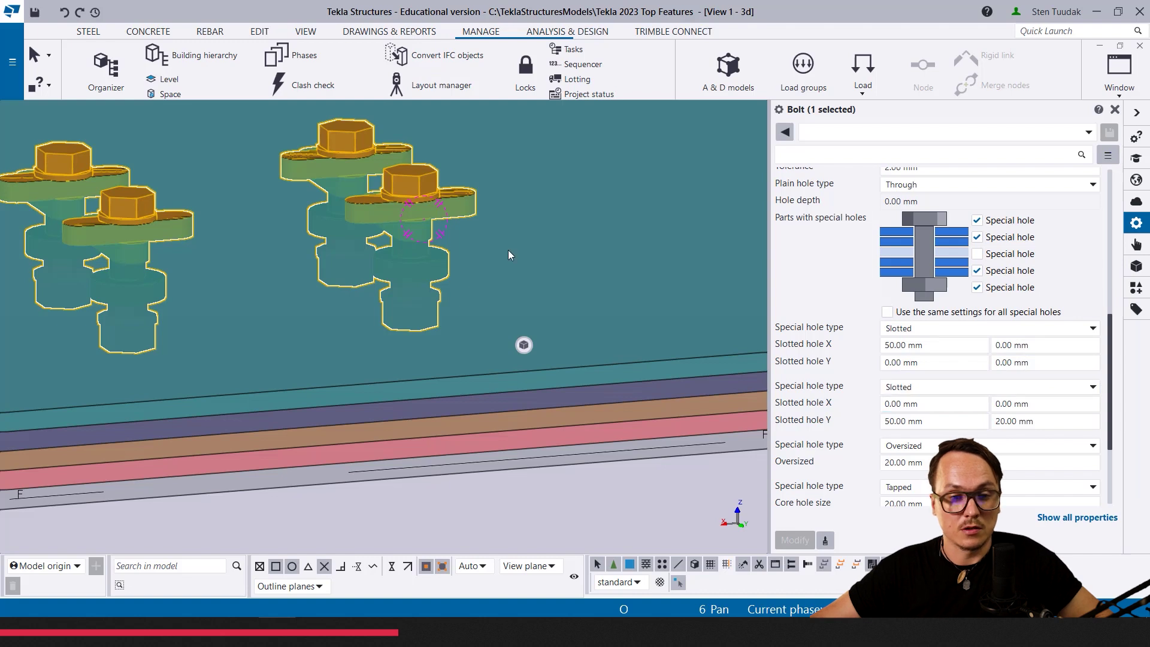
{"action": "scroll", "coordinate": [502, 229], "scroll_direction": "up", "scroll_amount": 3}
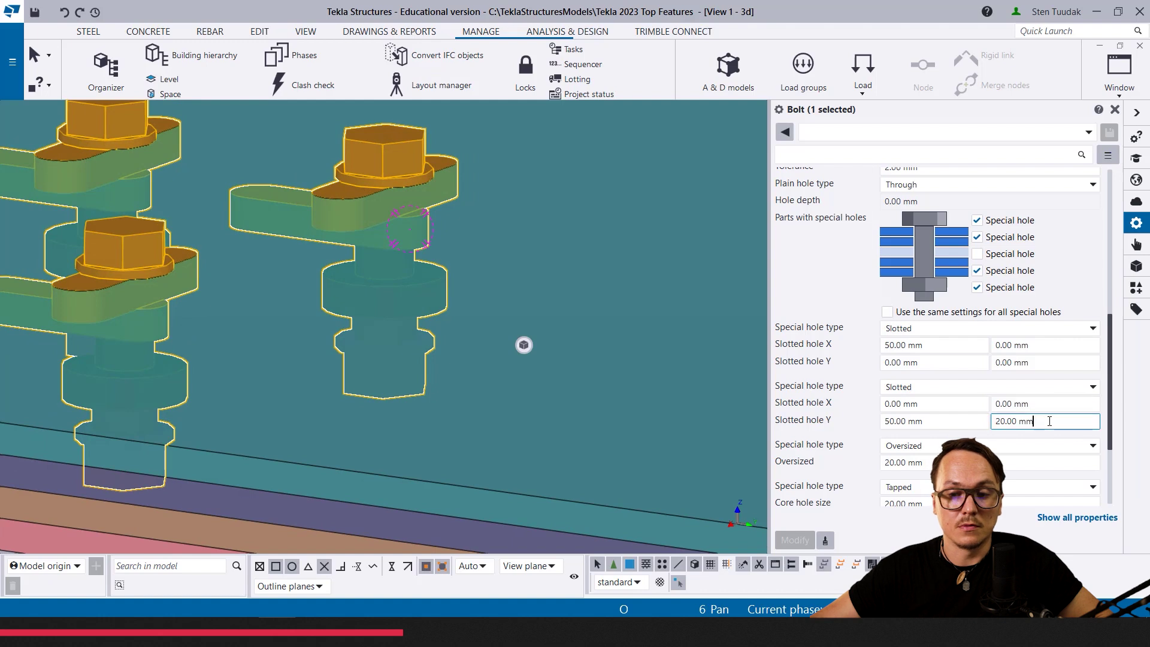
{"action": "left_click_drag", "start_coordinate": [1045, 421], "coordinate": [996, 424]}
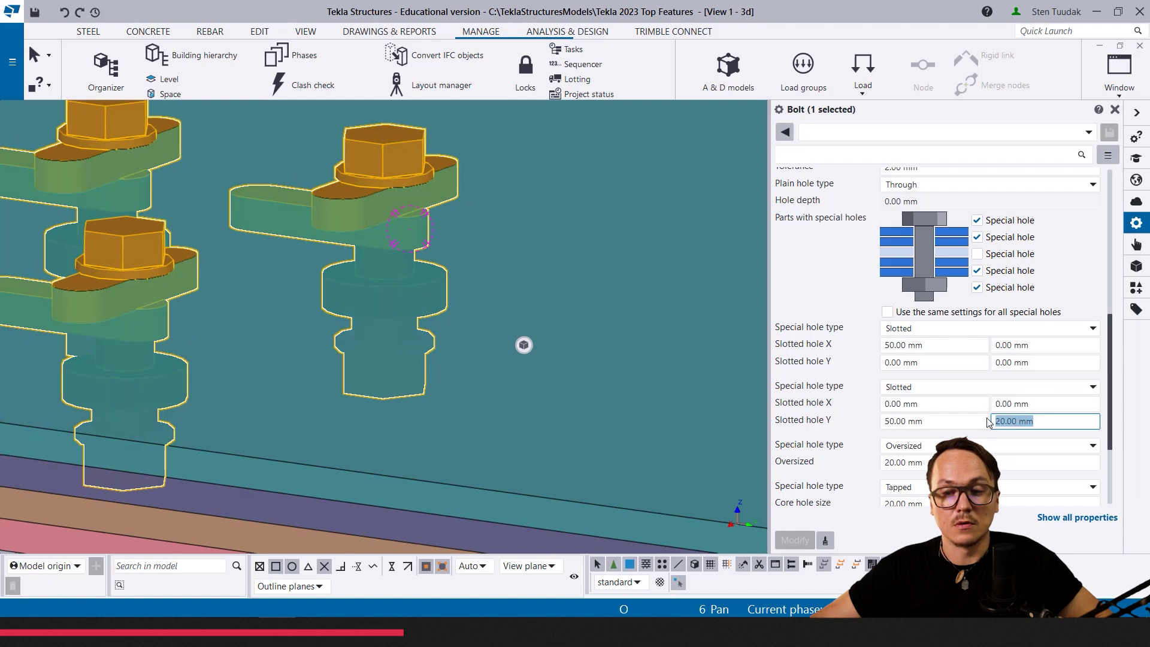
{"action": "left_click", "coordinate": [1033, 421]}
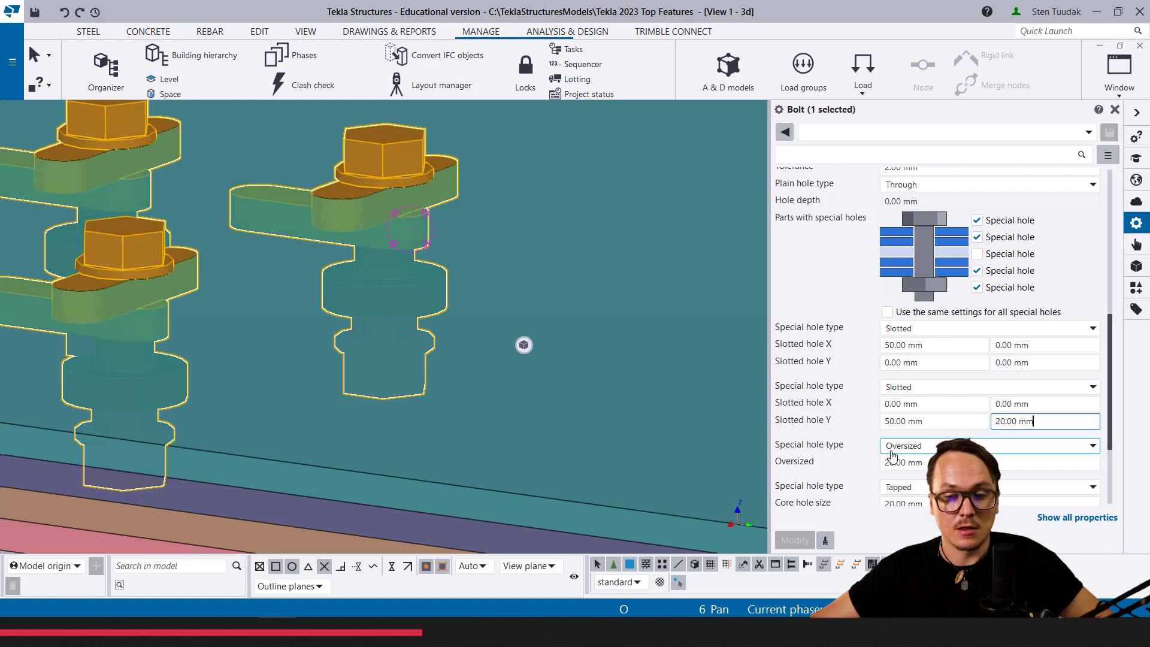
{"action": "scroll", "coordinate": [837, 472], "scroll_direction": "down", "scroll_amount": 2}
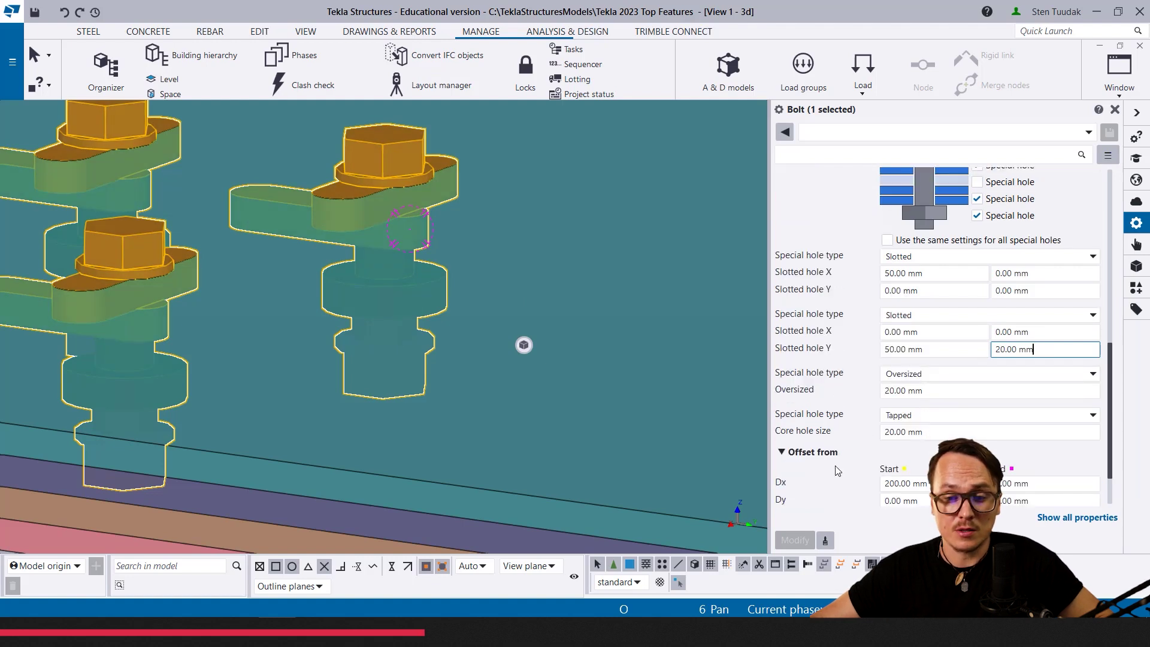
{"action": "mouse_move", "coordinate": [938, 423]}
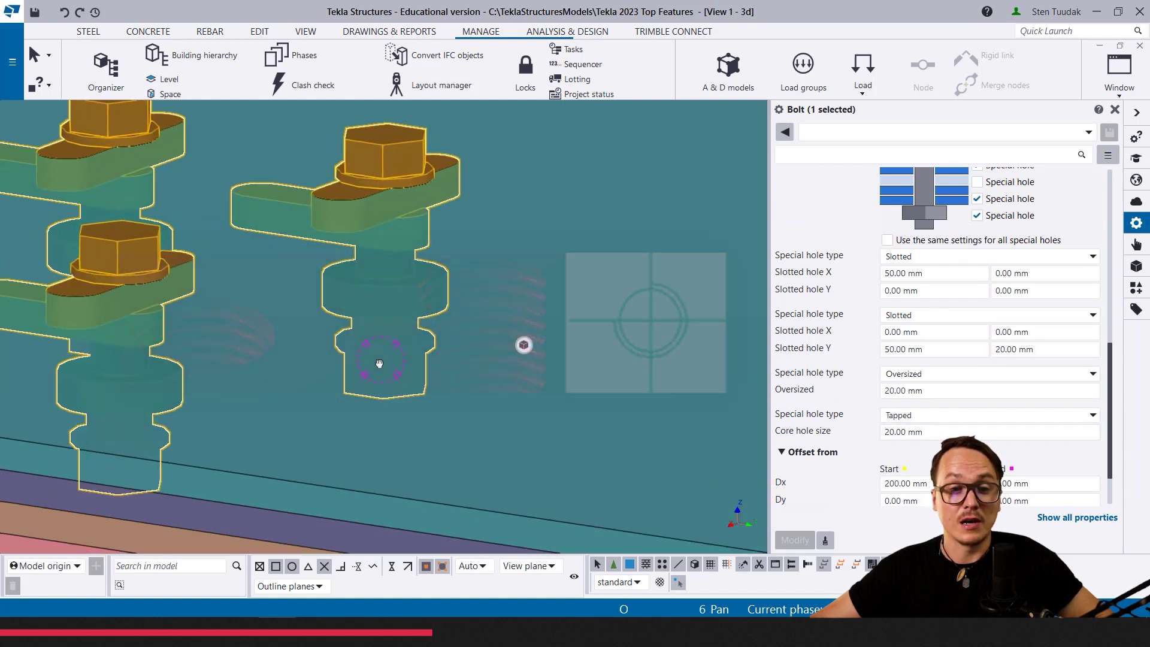
{"action": "scroll", "coordinate": [810, 463], "scroll_direction": "down", "scroll_amount": 2}
{"action": "scroll", "coordinate": [810, 463], "scroll_direction": "up", "scroll_amount": 3}
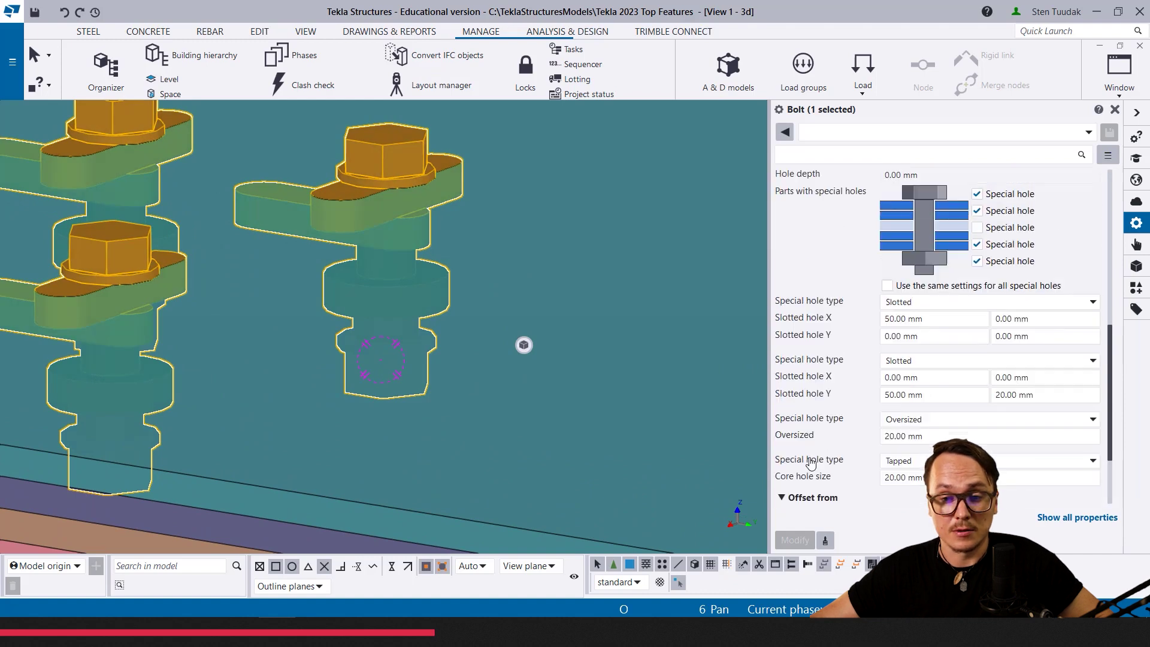
Step: Review the bolt group's complete property list, from size and assembly through special holes to the offsets
{"action": "scroll", "coordinate": [810, 463], "scroll_direction": "up", "scroll_amount": 6}
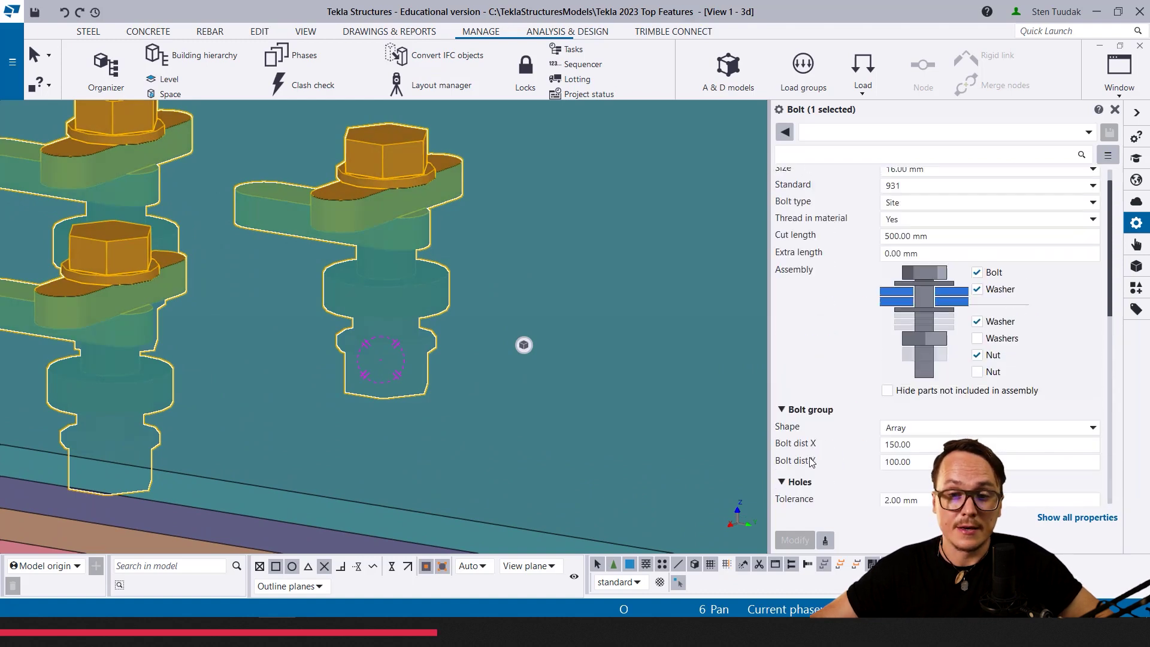
{"action": "scroll", "coordinate": [811, 463], "scroll_direction": "down", "scroll_amount": 6}
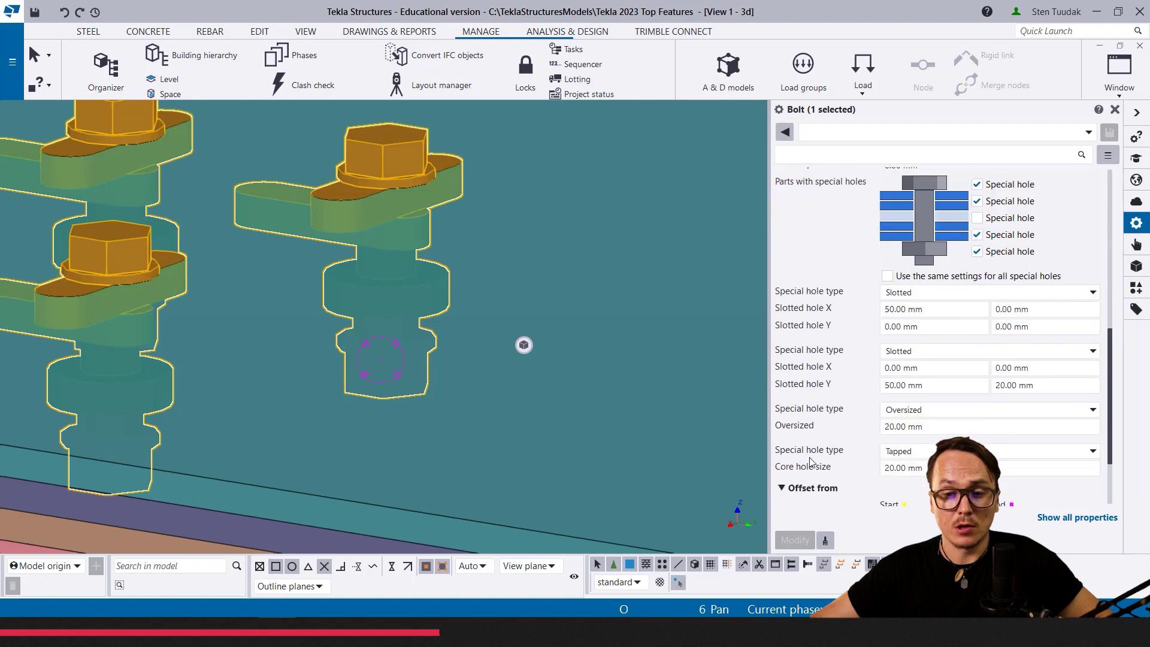
{"action": "scroll", "coordinate": [810, 460], "scroll_direction": "down", "scroll_amount": 2}
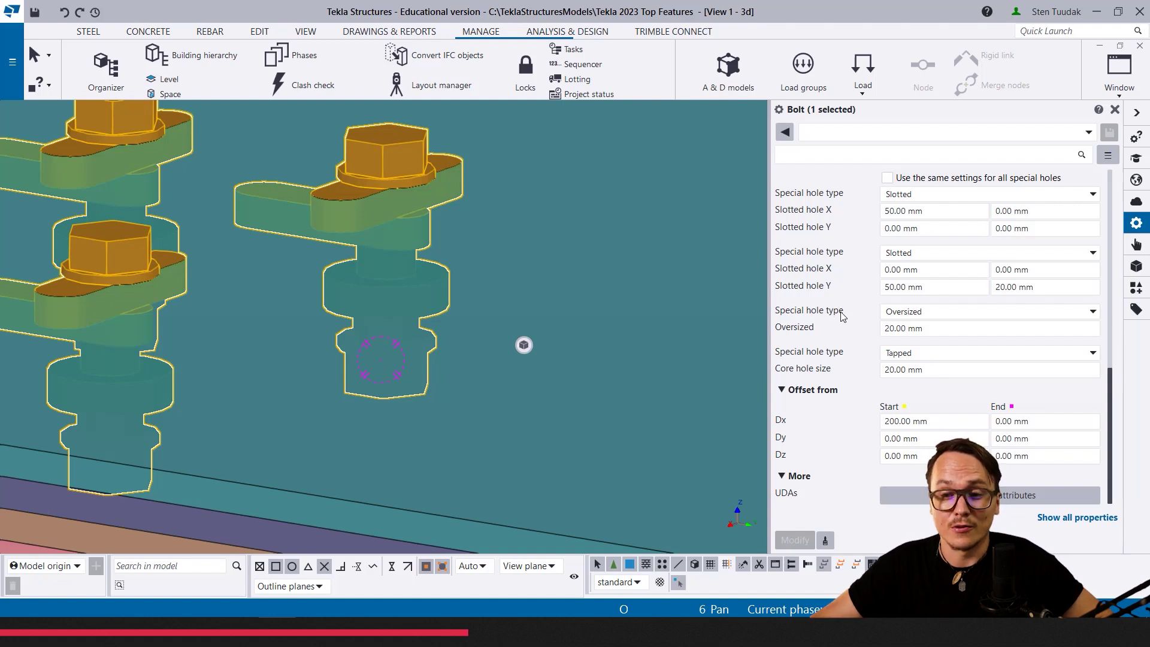
{"action": "scroll", "coordinate": [841, 316], "scroll_direction": "up", "scroll_amount": 10}
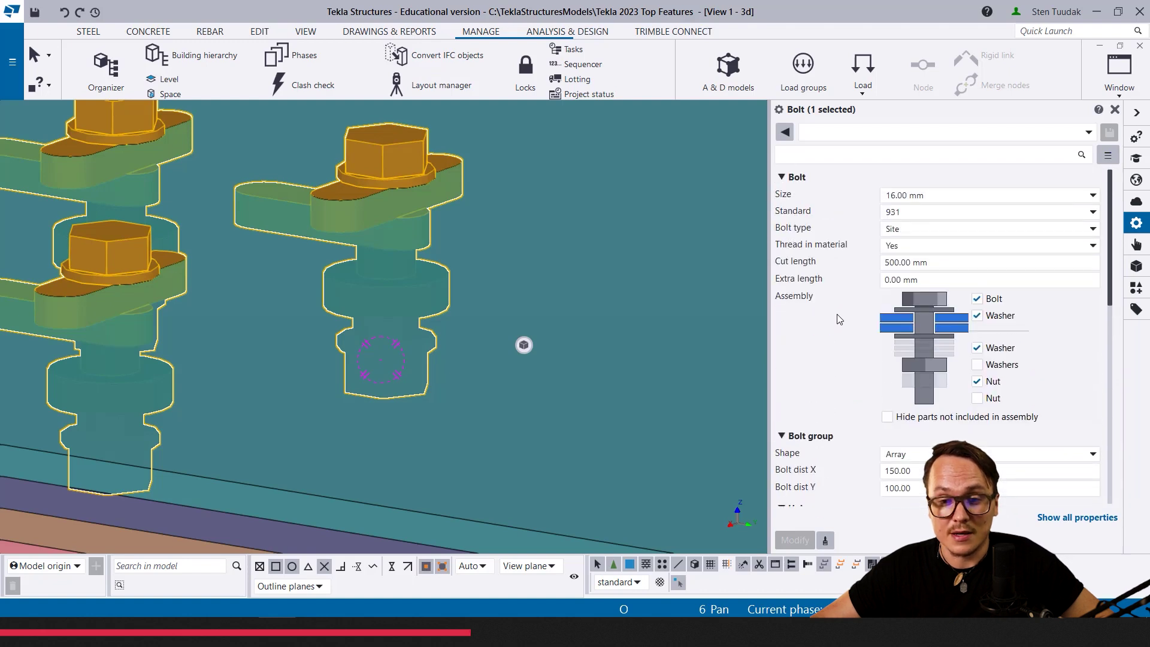
{"action": "scroll", "coordinate": [838, 319], "scroll_direction": "down", "scroll_amount": 10}
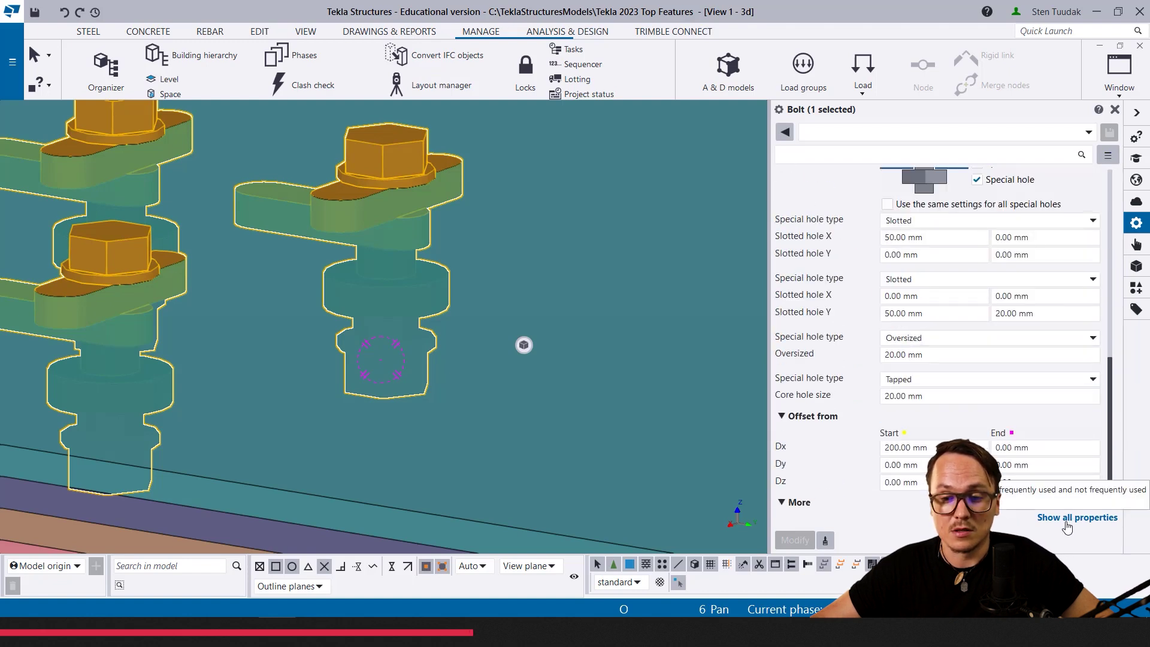
{"action": "scroll", "coordinate": [829, 408], "scroll_direction": "up", "scroll_amount": 10}
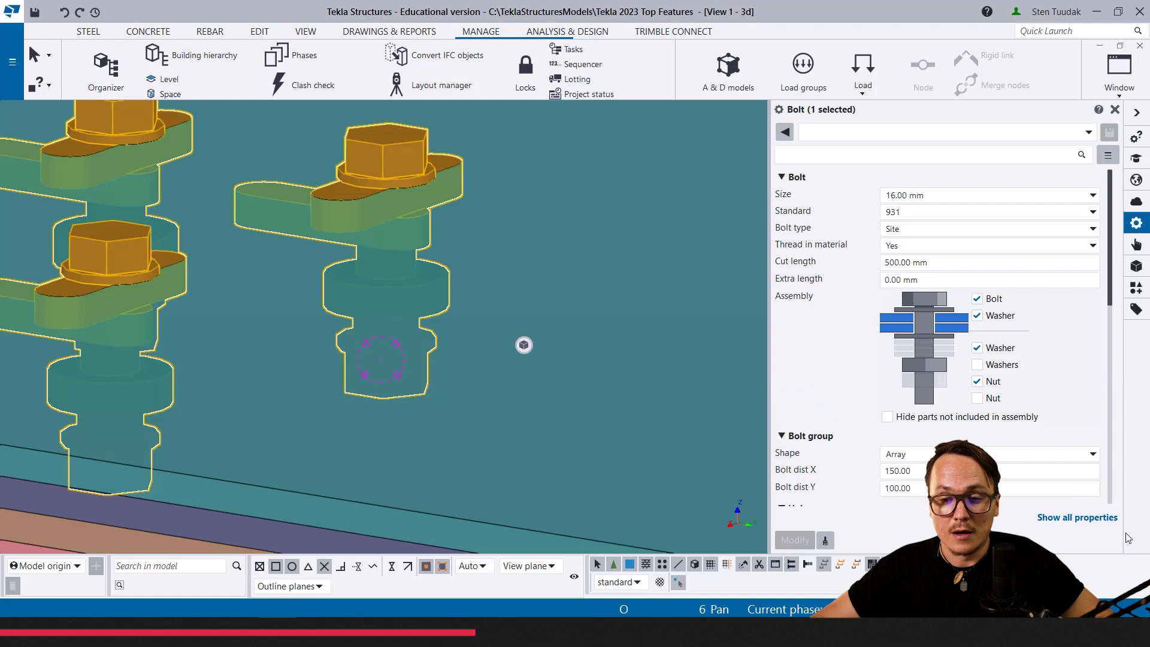
Step: Show all bolt properties, view the Connect as options, and return to the reduced set of frequently used properties
{"action": "left_click", "coordinate": [1096, 518]}
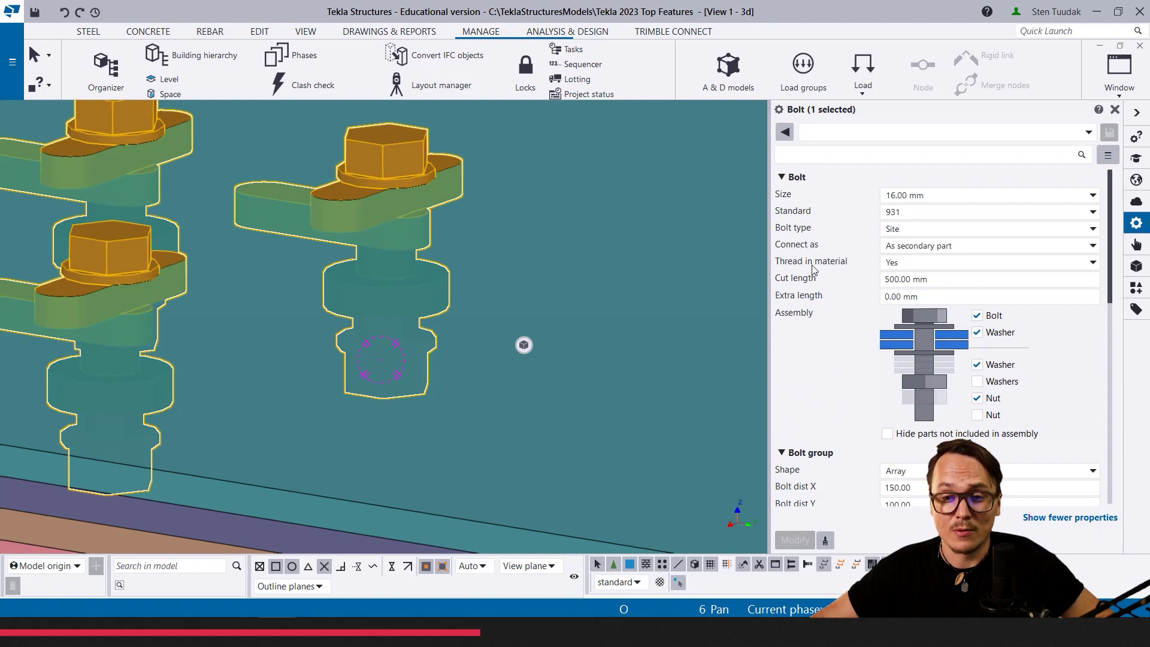
{"action": "left_click", "coordinate": [904, 247]}
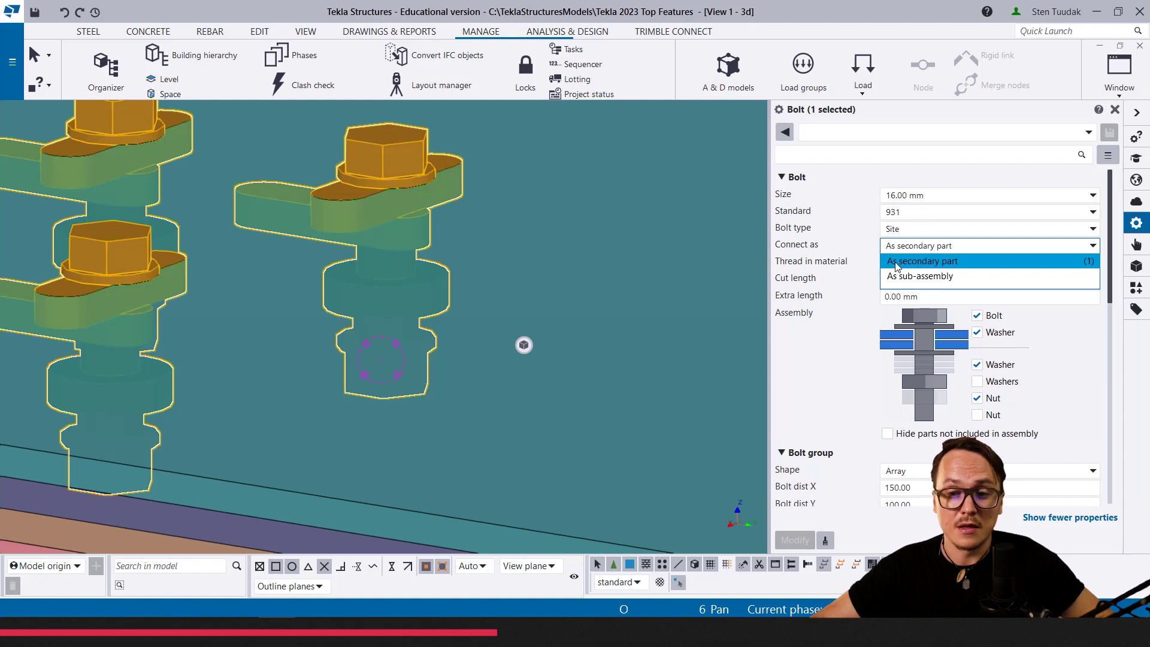
{"action": "left_click", "coordinate": [932, 245]}
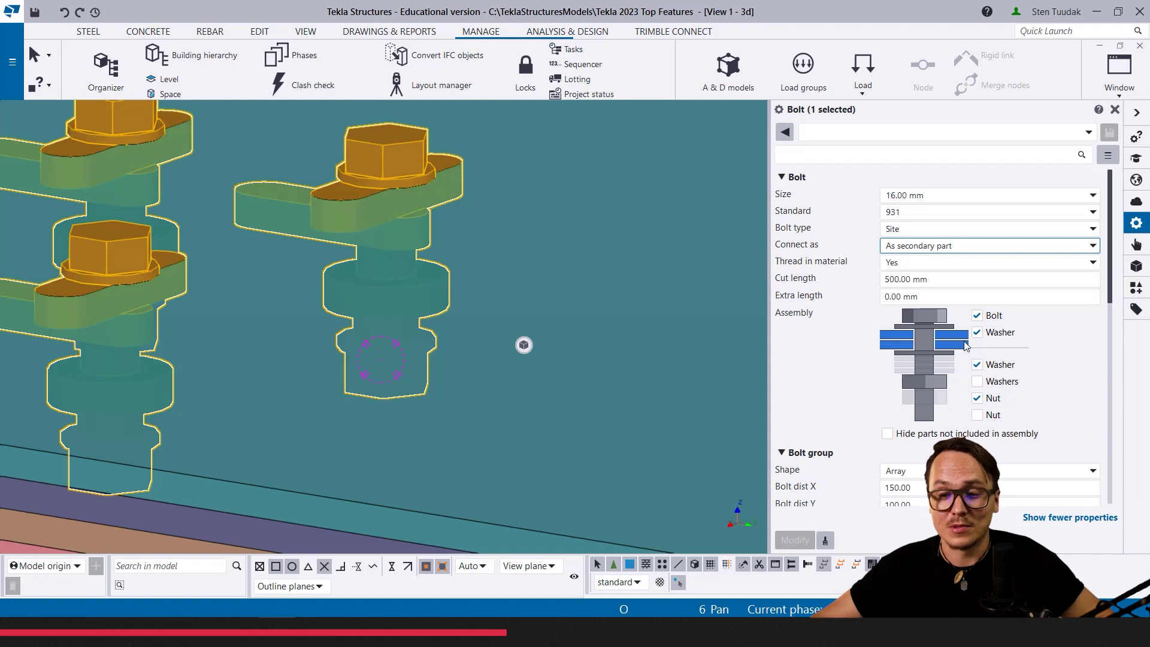
{"action": "left_click", "coordinate": [1038, 518]}
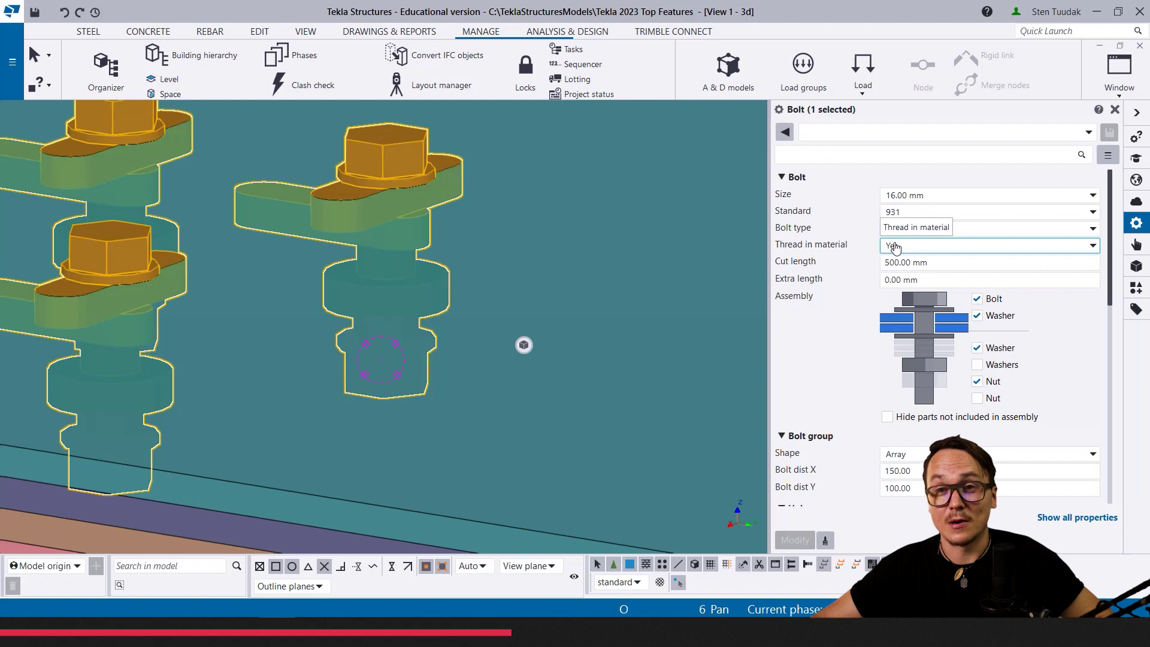
{"action": "left_click", "coordinate": [1073, 519]}
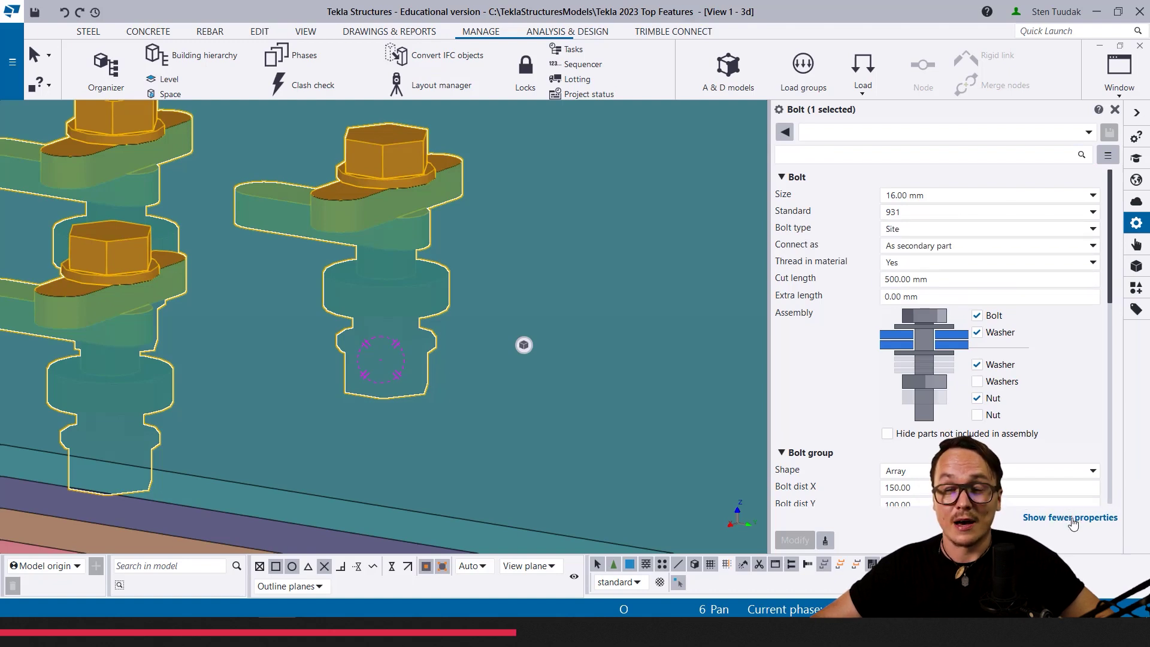
{"action": "left_click", "coordinate": [1072, 519]}
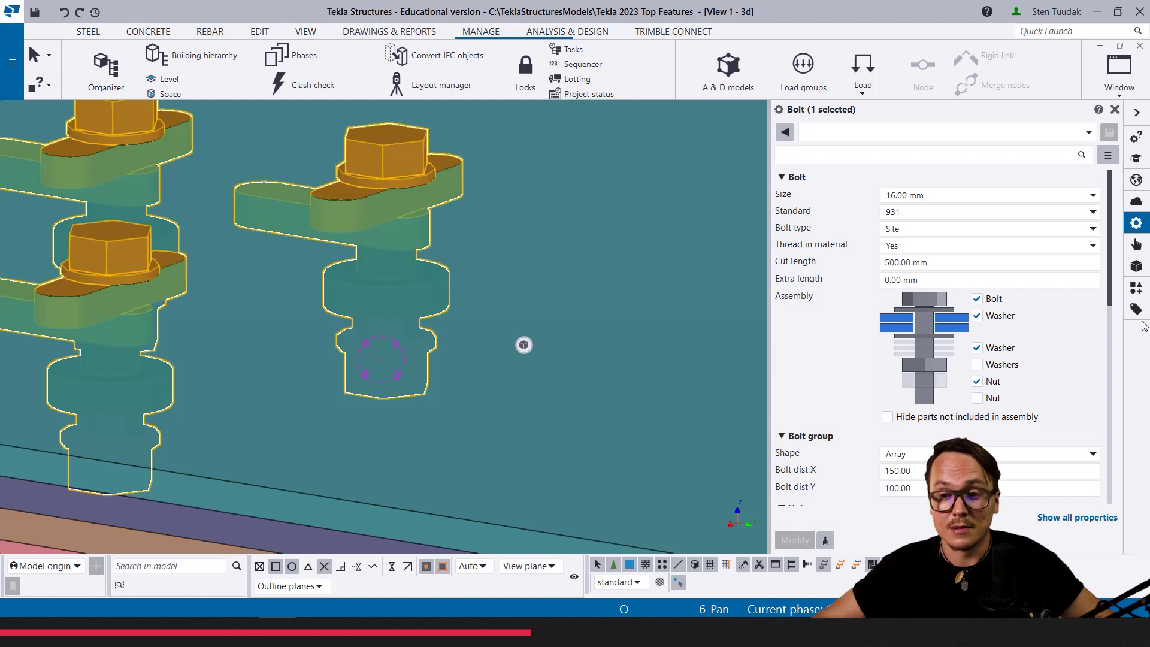
Step: Open the Applications & components catalog, display its hidden items, and hide them again
{"action": "left_click", "coordinate": [1138, 291]}
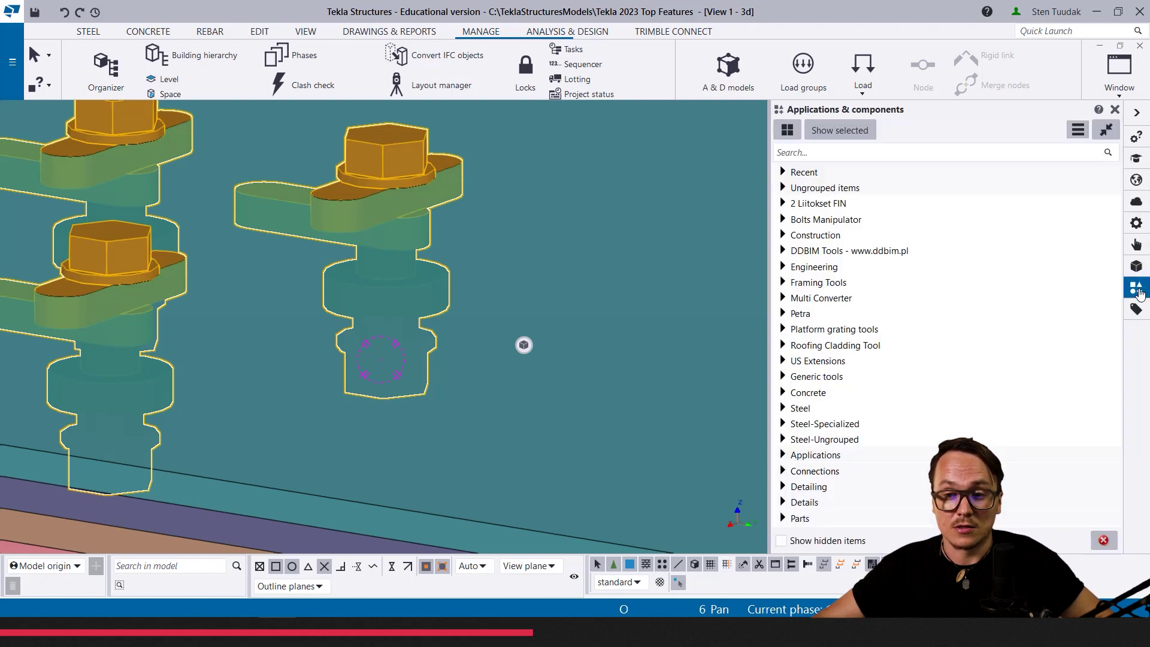
{"action": "left_click", "coordinate": [800, 543]}
{"action": "left_click", "coordinate": [800, 543]}
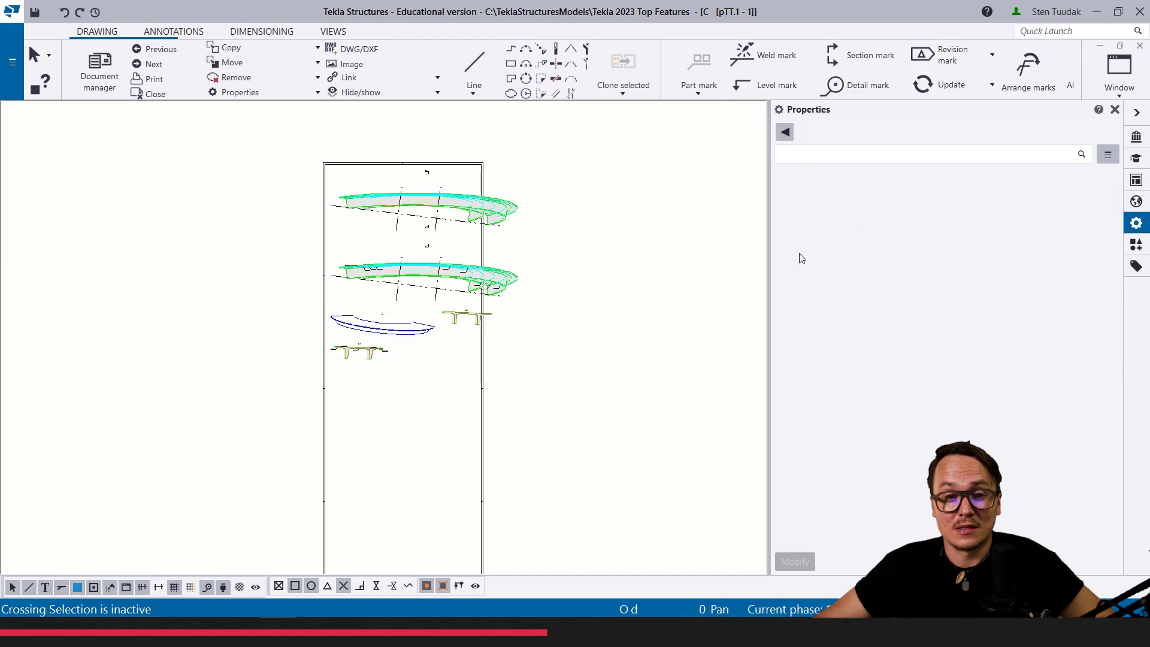
Step: Select the concrete part in section view A-A of the drawing to display its part properties
{"action": "middle_click_drag", "start_coordinate": [534, 258], "coordinate": [568, 284]}
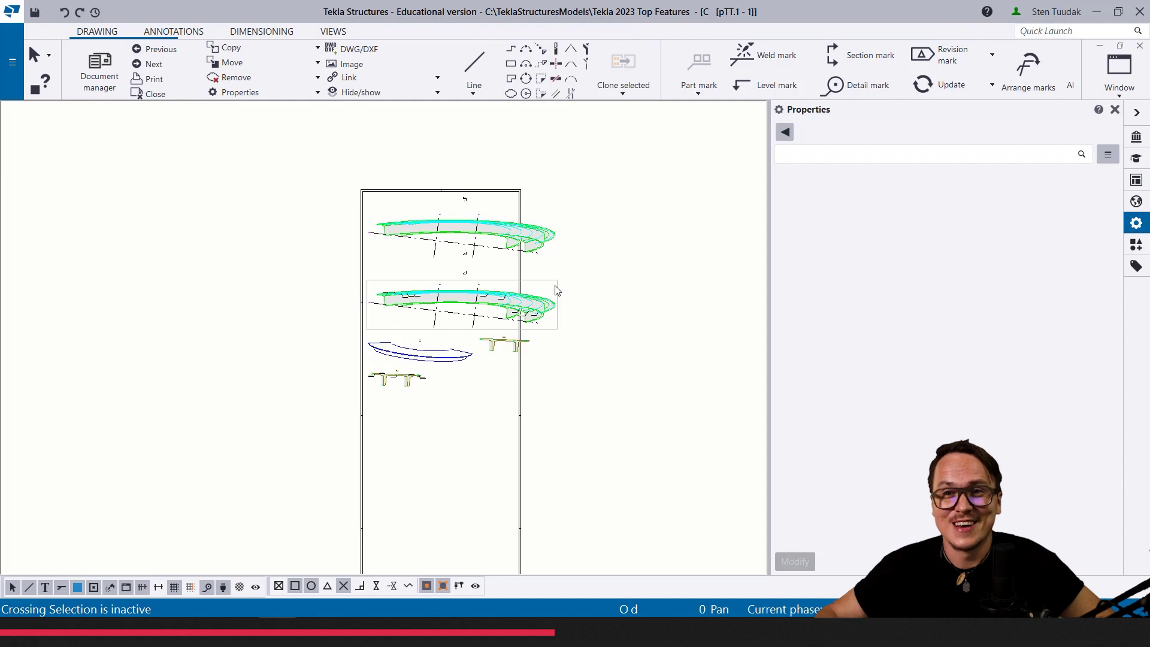
{"action": "scroll", "coordinate": [522, 253], "scroll_direction": "up", "scroll_amount": 3}
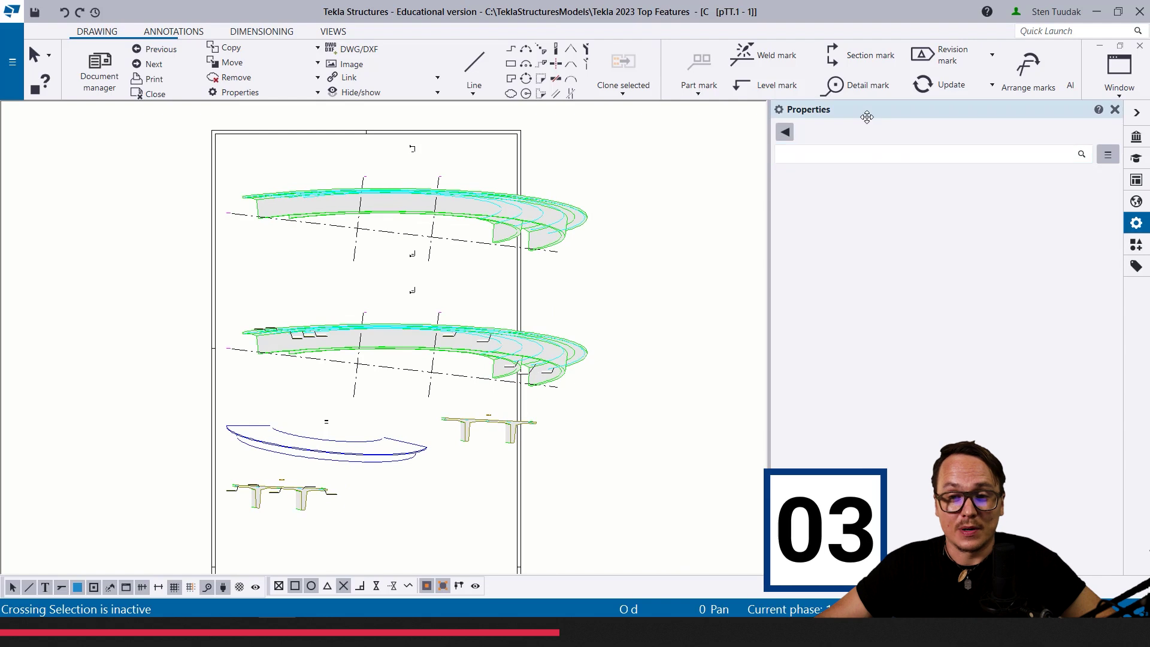
{"action": "scroll", "coordinate": [488, 422], "scroll_direction": "up", "scroll_amount": 6}
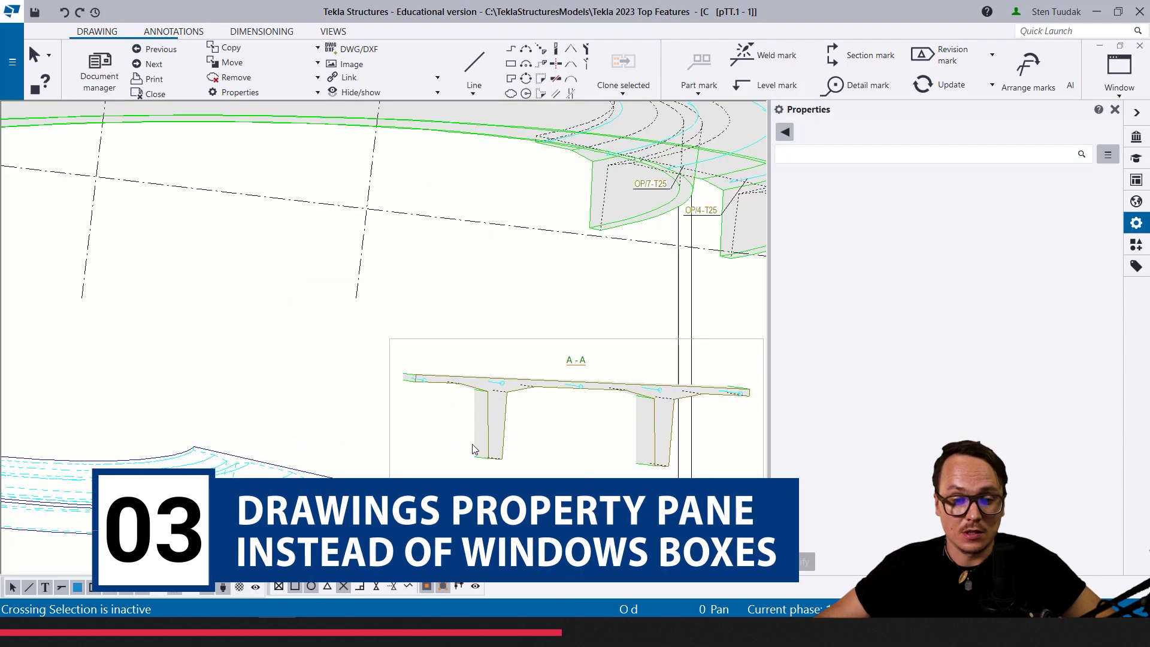
{"action": "left_click", "coordinate": [502, 423]}
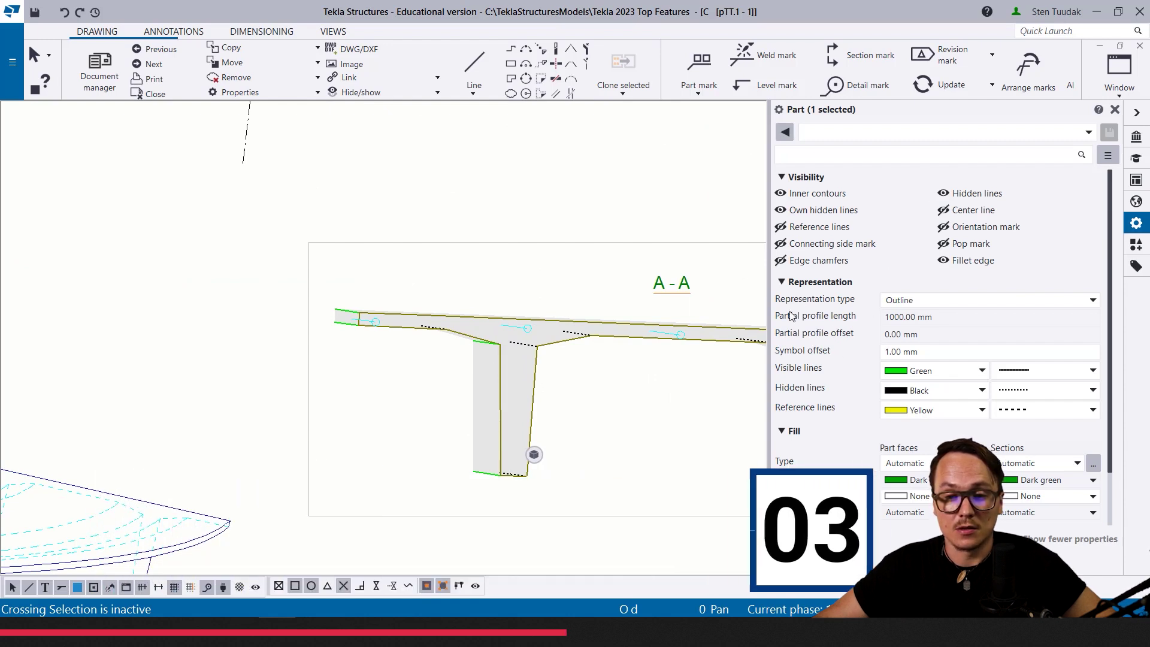
Step: Select the OP/4-T25 rebar mark in the curved deck view and review its frame, leader line and placing properties
{"action": "scroll", "coordinate": [474, 387], "scroll_direction": "down", "scroll_amount": 6}
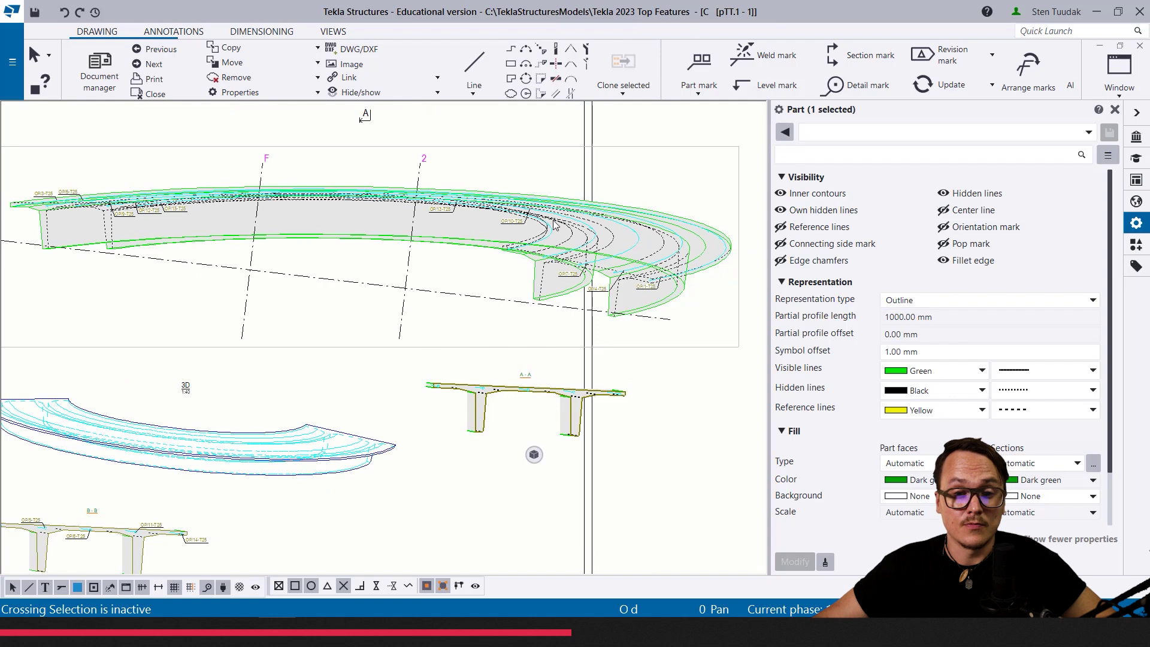
{"action": "scroll", "coordinate": [574, 288], "scroll_direction": "up", "scroll_amount": 5}
{"action": "left_click", "coordinate": [637, 306]}
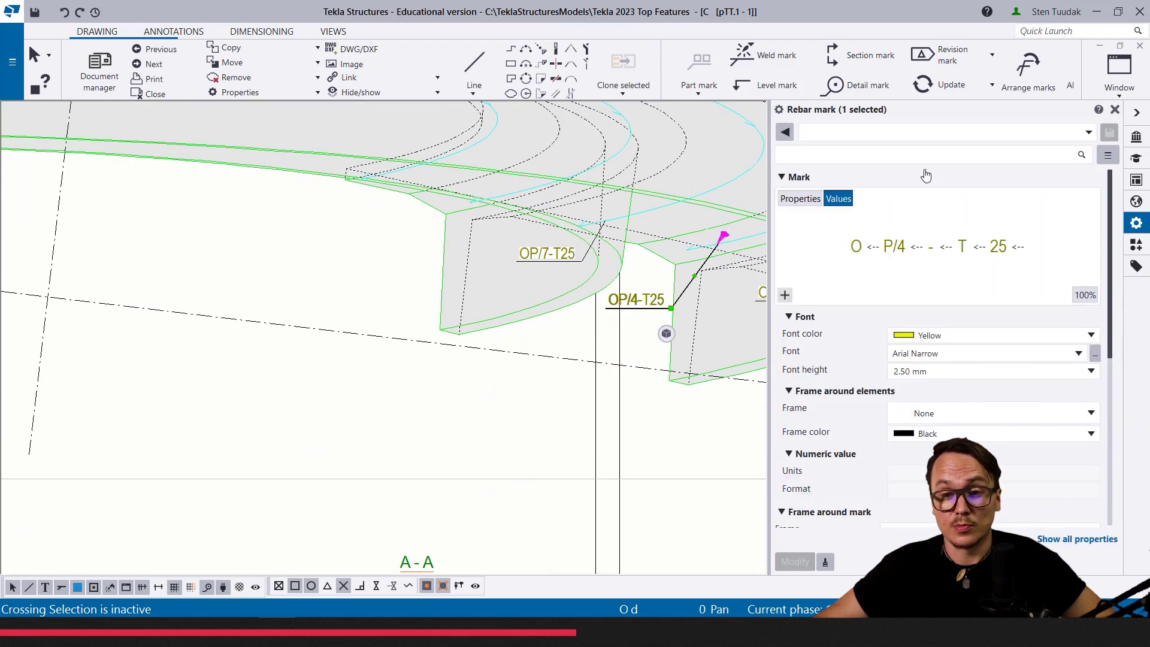
{"action": "scroll", "coordinate": [1008, 488], "scroll_direction": "down", "scroll_amount": 3}
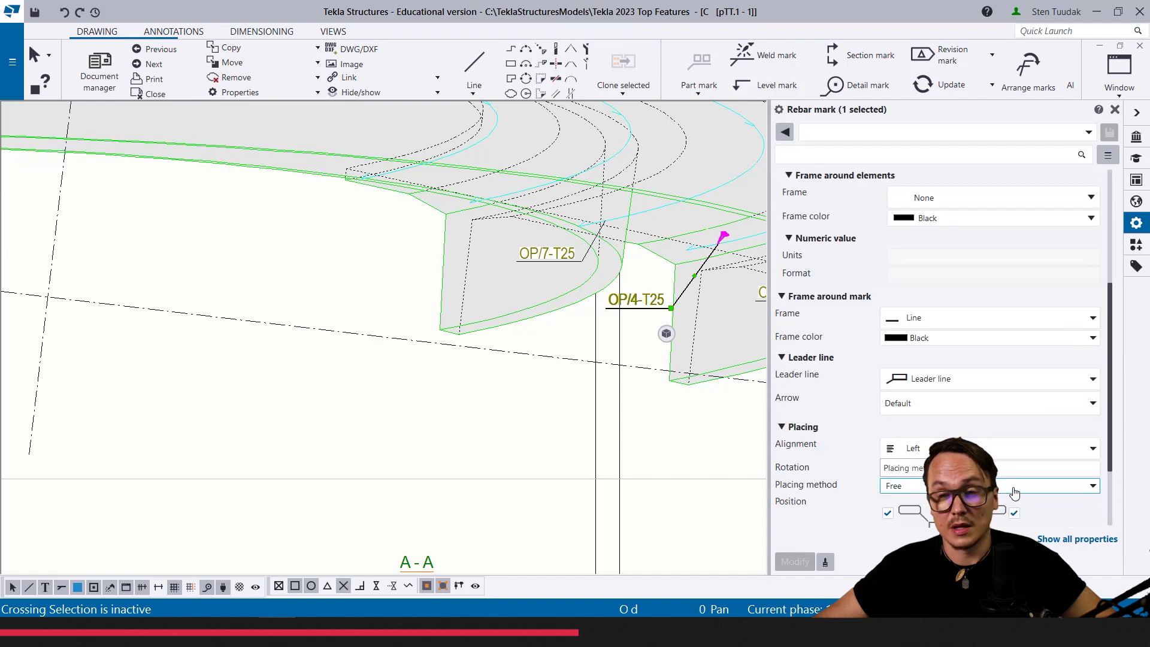
Step: Select section view B-B in the drawing and review its placing, part representation and view label properties
{"action": "scroll", "coordinate": [1030, 467], "scroll_direction": "up", "scroll_amount": 3}
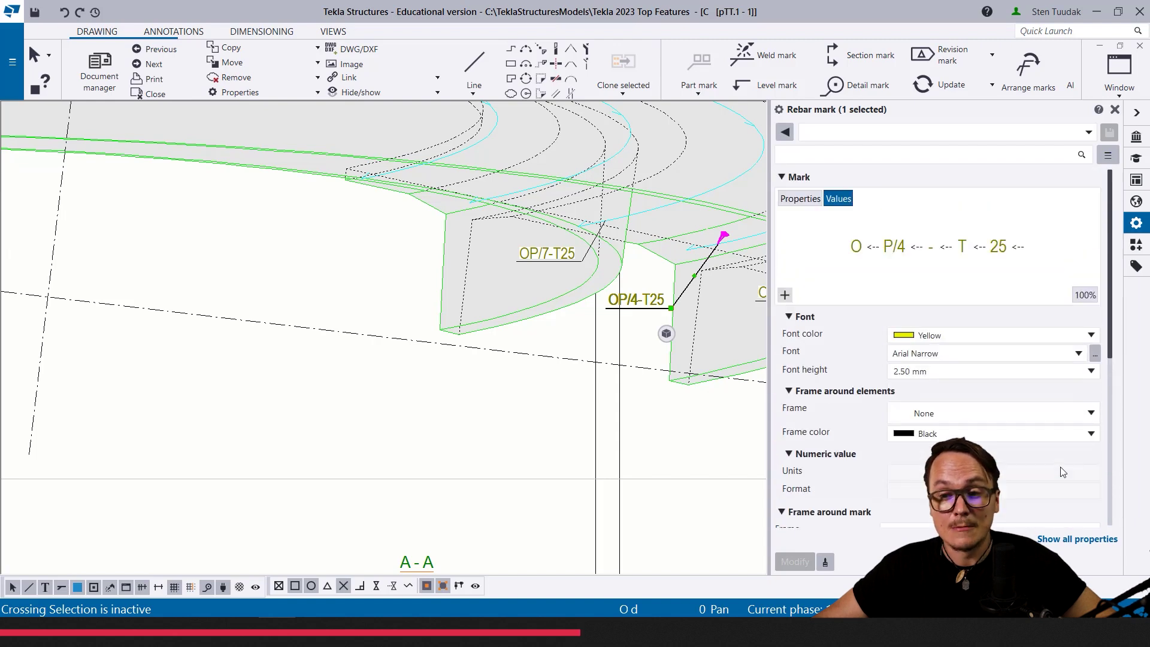
{"action": "left_click", "coordinate": [668, 372]}
{"action": "left_click", "coordinate": [709, 248]}
{"action": "scroll", "coordinate": [701, 269], "scroll_direction": "down", "scroll_amount": 6}
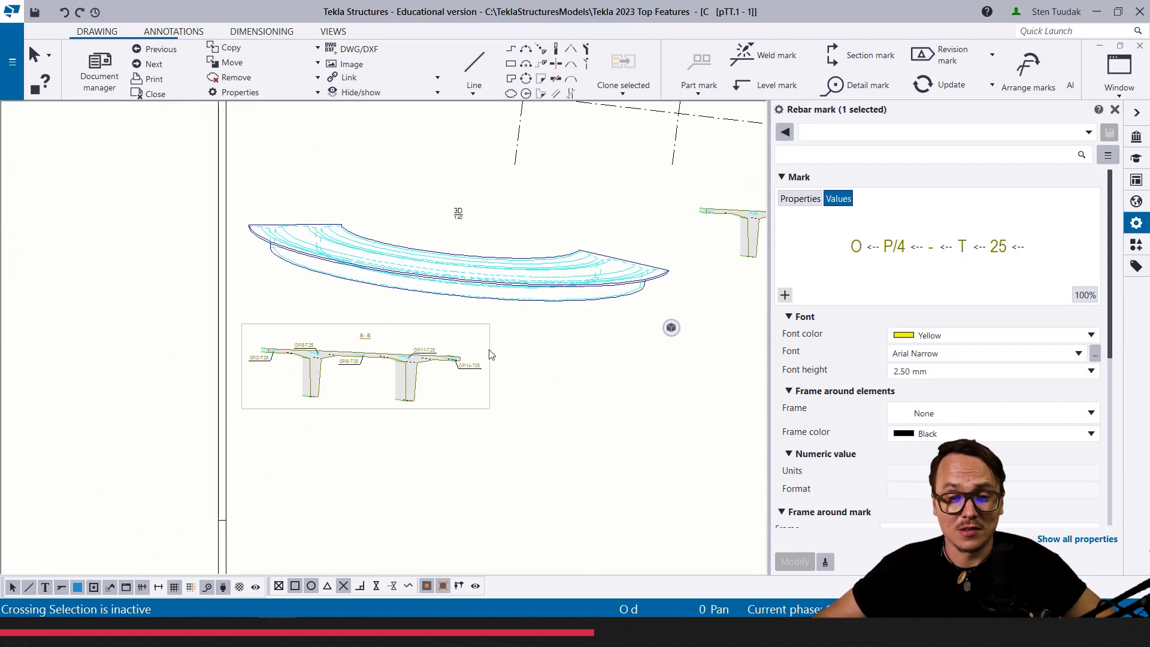
{"action": "left_click", "coordinate": [490, 354]}
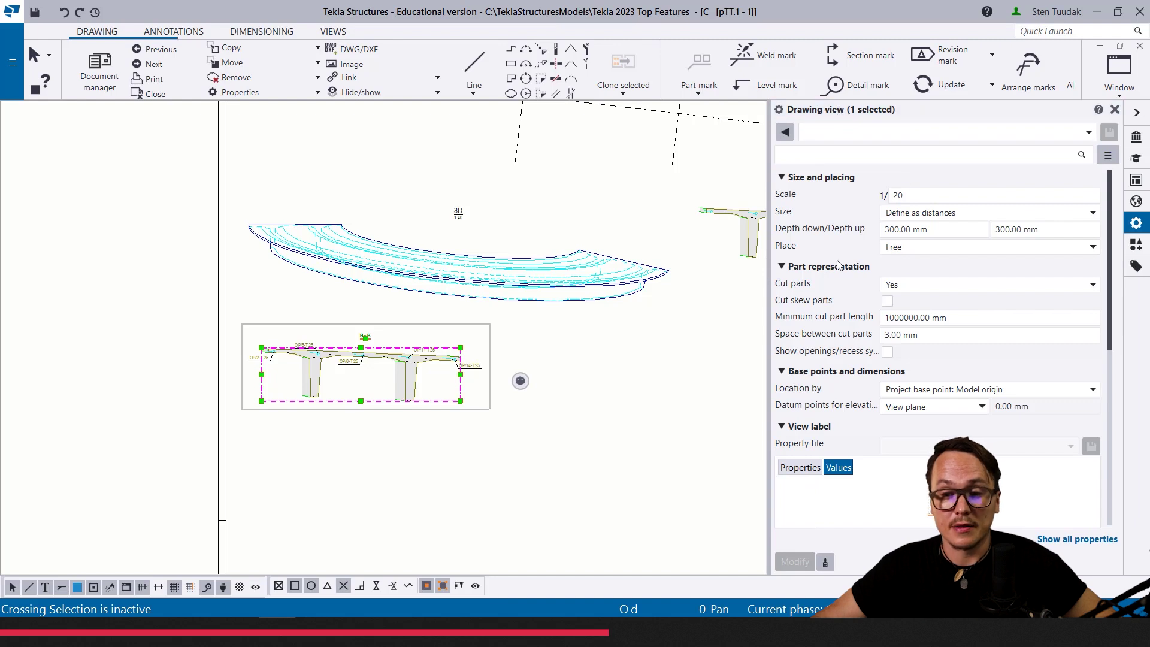
{"action": "scroll", "coordinate": [801, 395], "scroll_direction": "down", "scroll_amount": 3}
{"action": "scroll", "coordinate": [799, 419], "scroll_direction": "down", "scroll_amount": 3}
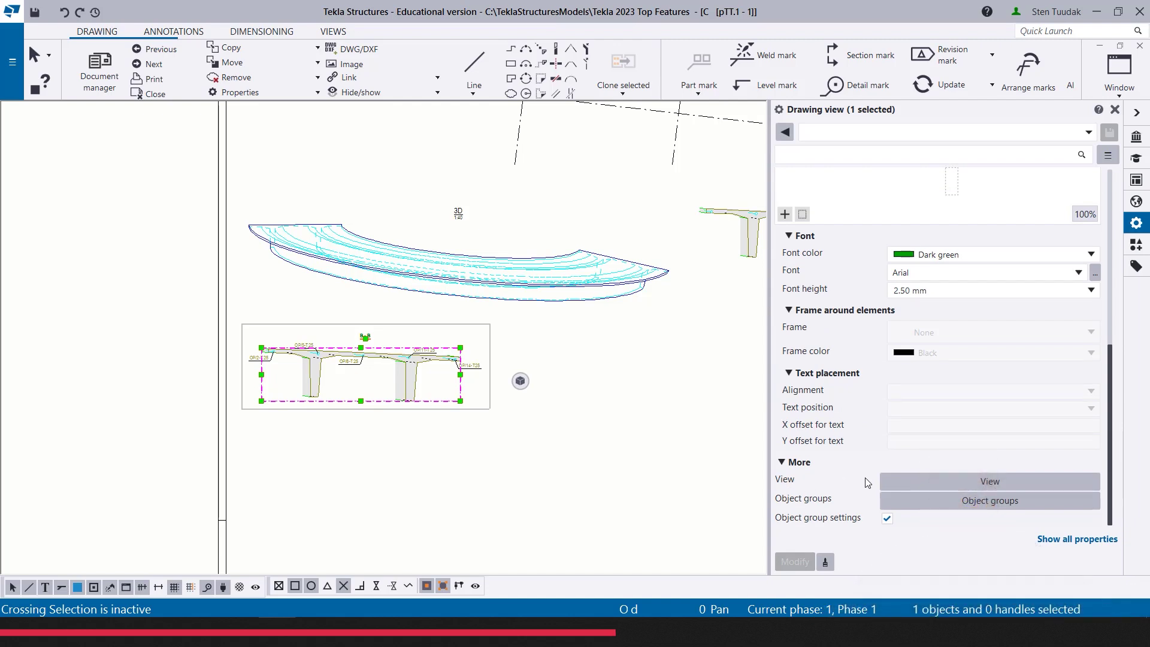
{"action": "scroll", "coordinate": [799, 419], "scroll_direction": "up", "scroll_amount": 4}
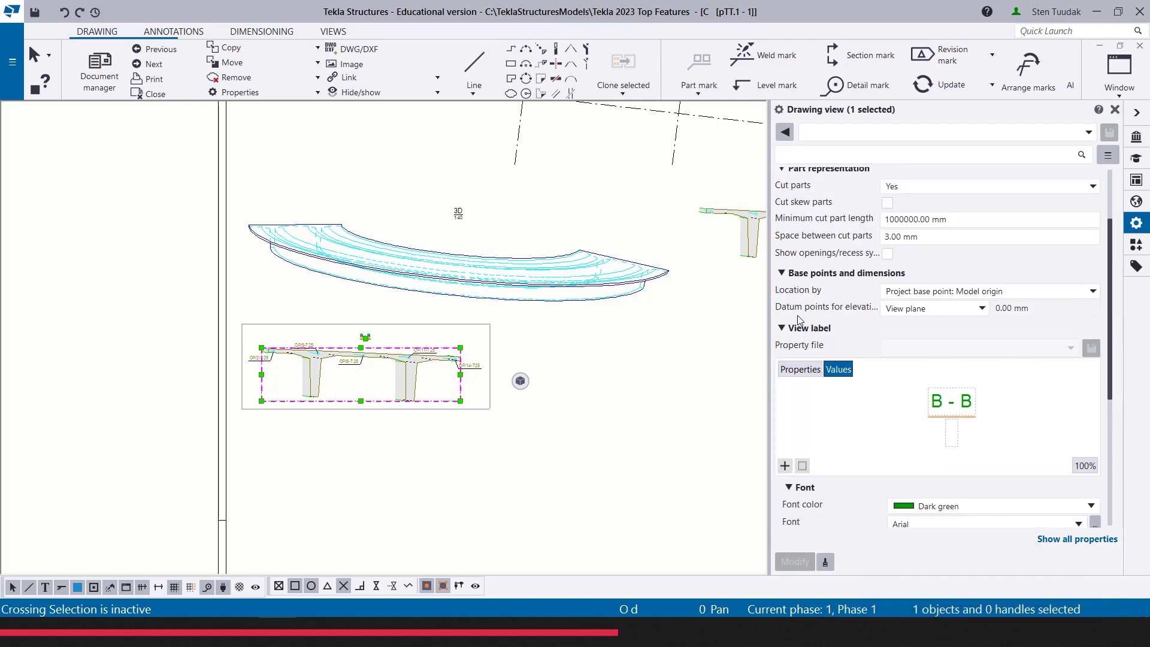
{"action": "scroll", "coordinate": [800, 320], "scroll_direction": "down", "scroll_amount": 4}
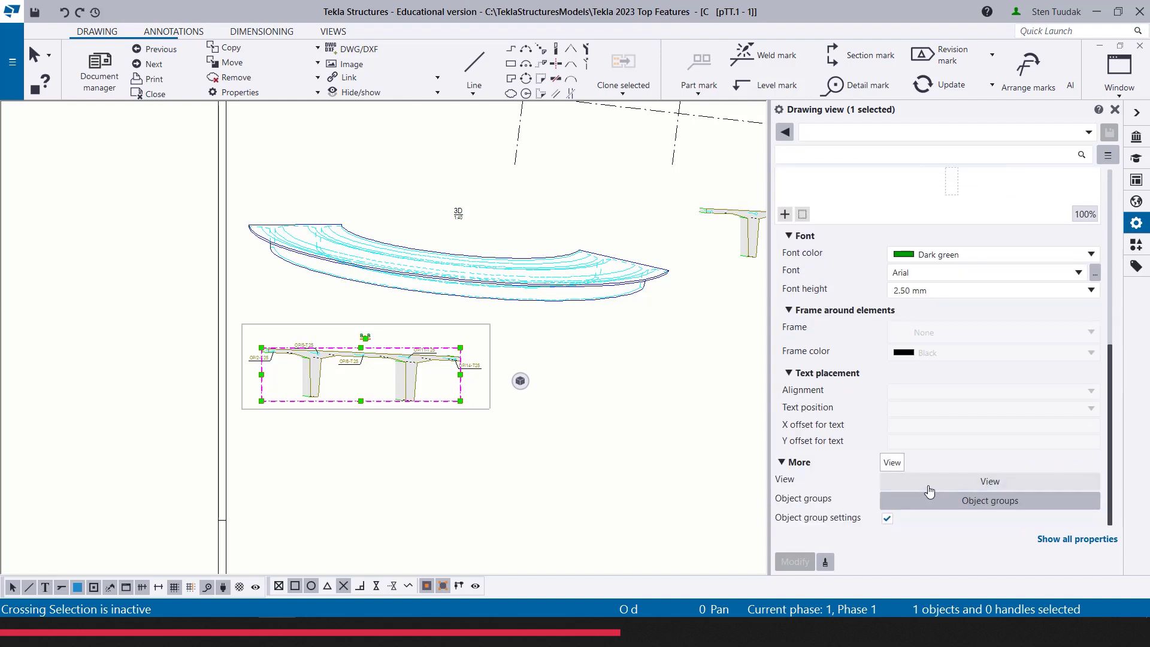
Step: Open the detailed View Properties of section view B-B, display the Dimensioning rules, and close the dialog
{"action": "left_click", "coordinate": [931, 483]}
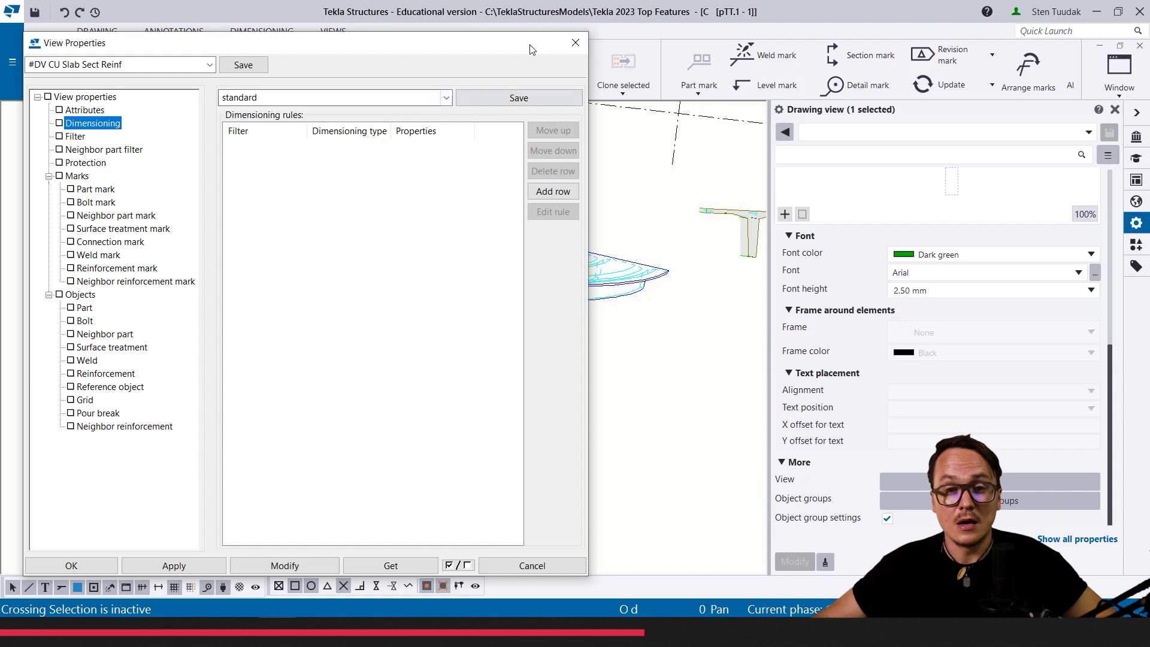
{"action": "left_click", "coordinate": [575, 42]}
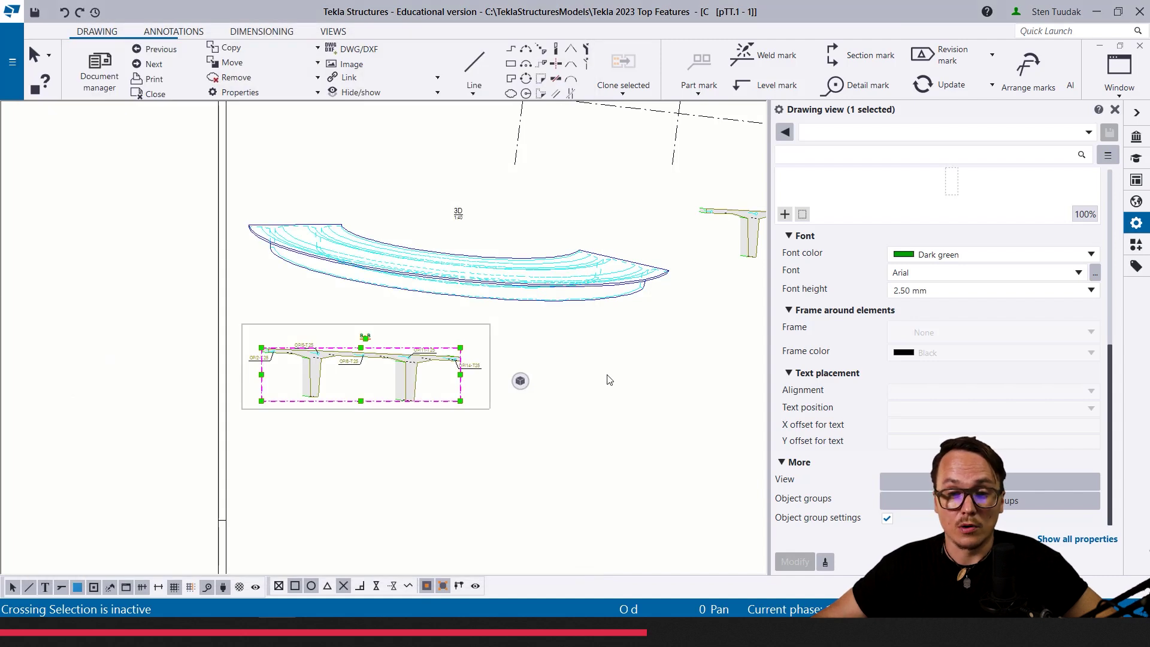
{"action": "mouse_move", "coordinate": [520, 381]}
{"action": "scroll", "coordinate": [925, 227], "scroll_direction": "up", "scroll_amount": 10}
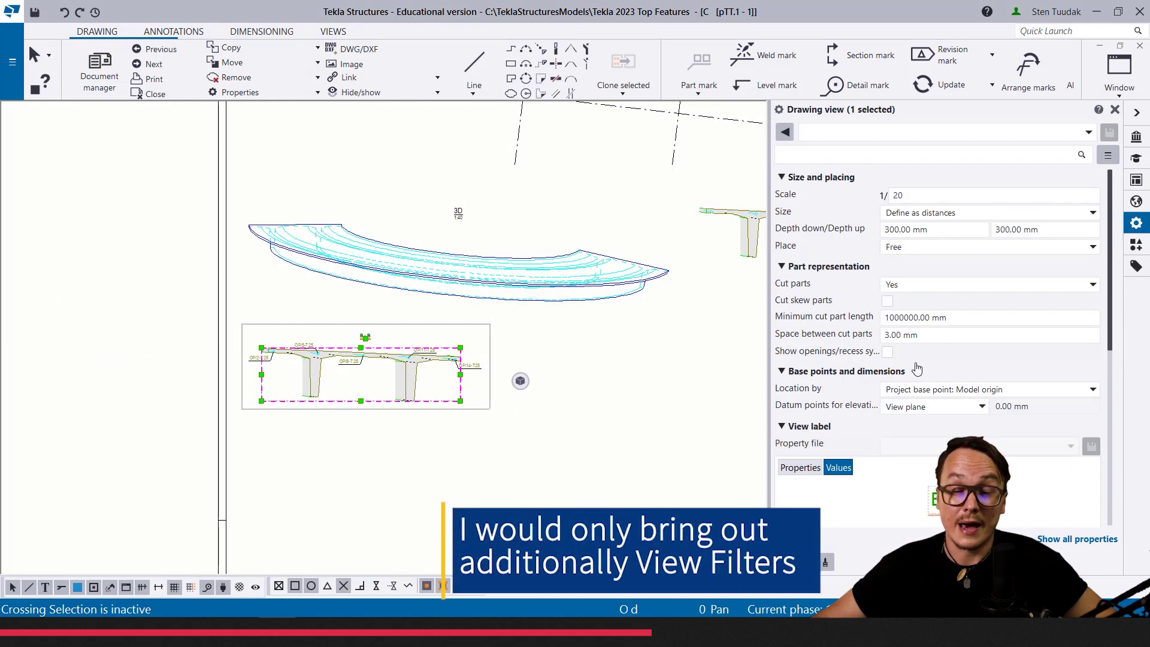
Step: Open the object group settings of section view B-B and close them without making changes
{"action": "scroll", "coordinate": [839, 409], "scroll_direction": "down", "scroll_amount": 3}
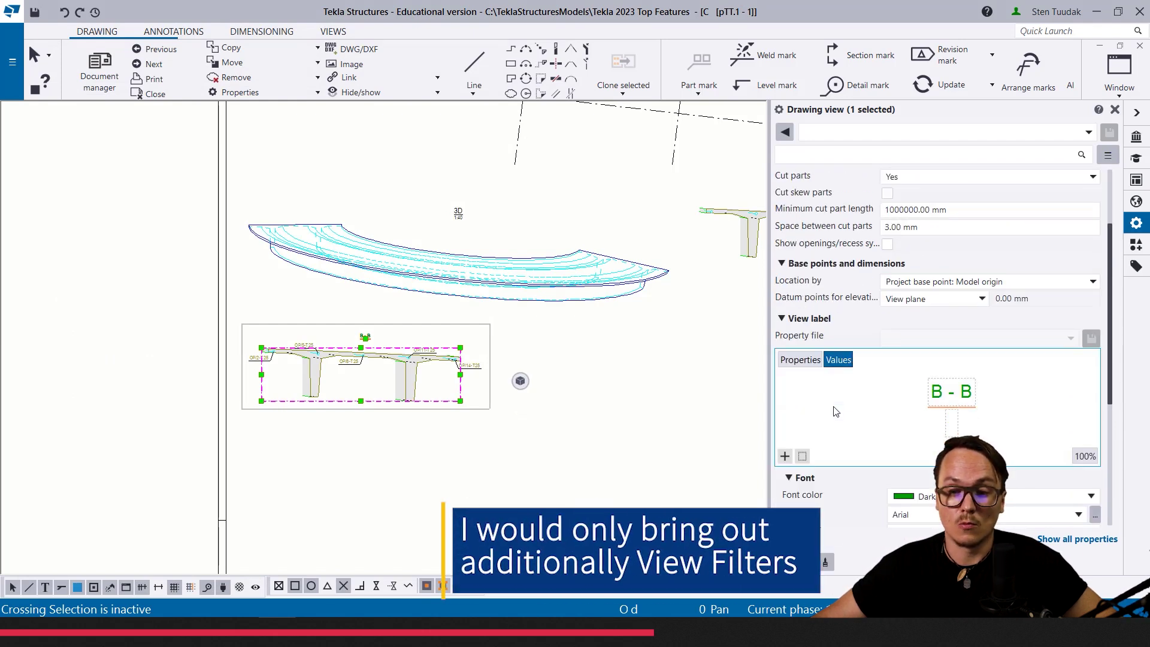
{"action": "scroll", "coordinate": [836, 413], "scroll_direction": "down", "scroll_amount": 6}
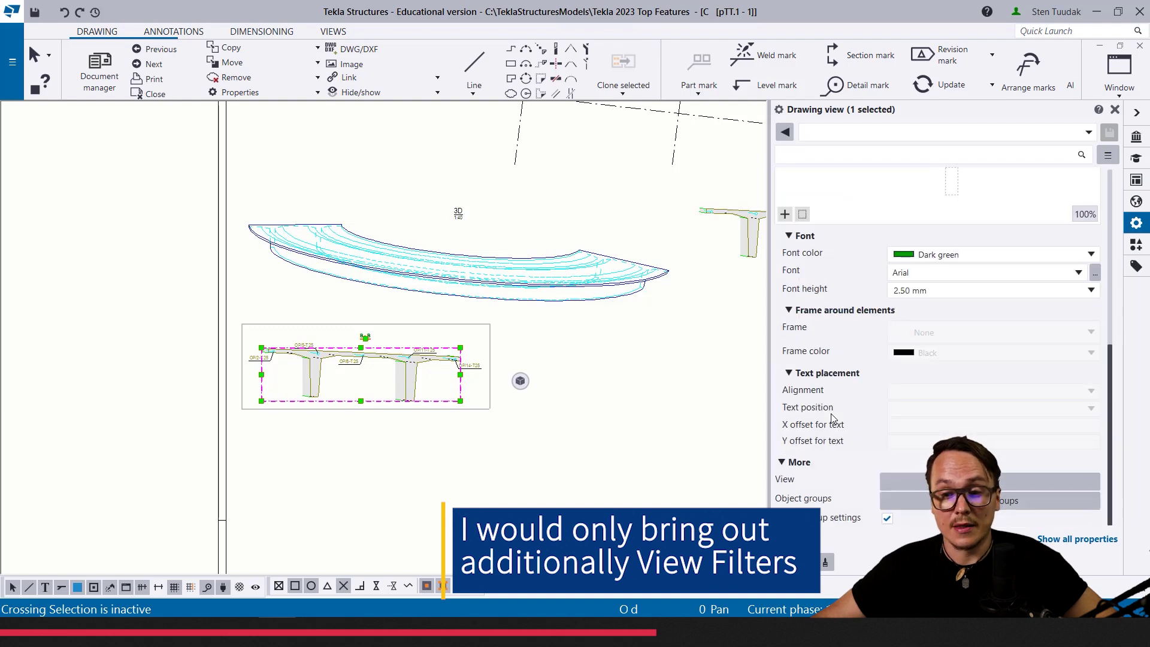
{"action": "left_click", "coordinate": [898, 501]}
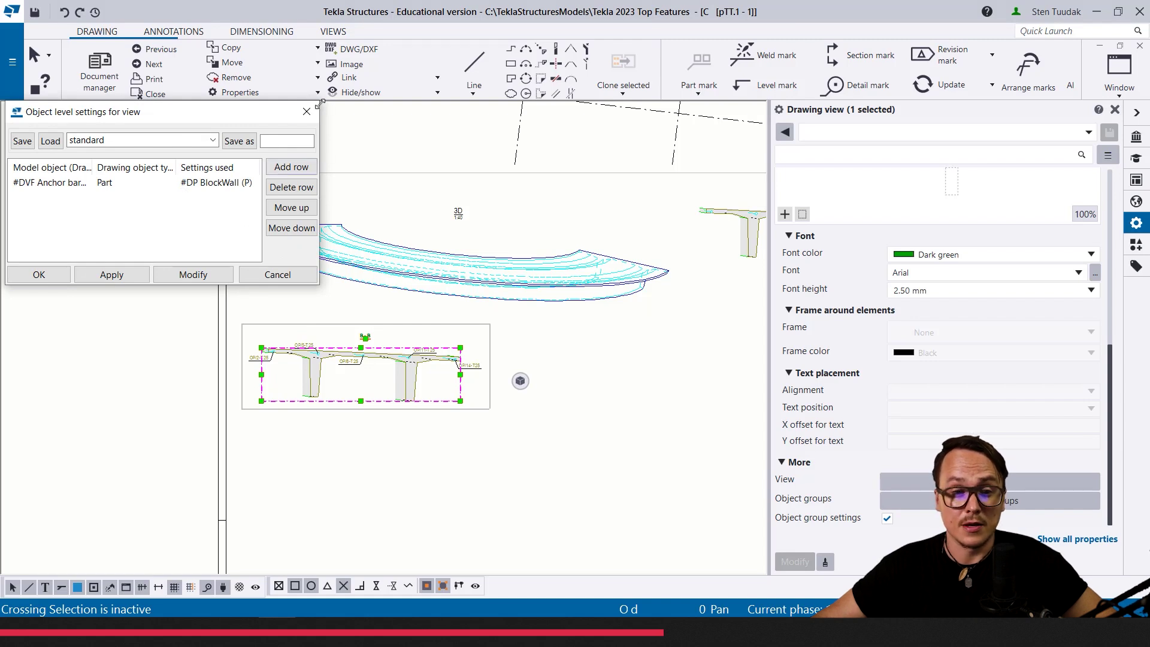
{"action": "left_click", "coordinate": [306, 109]}
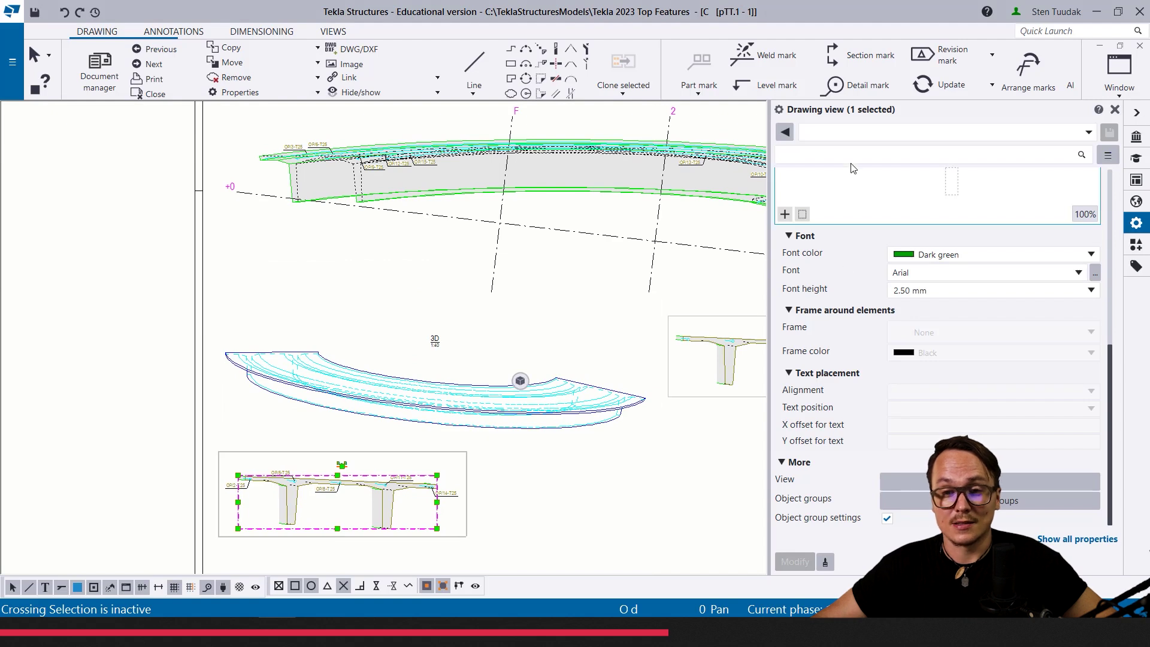
Step: Select the curved concrete part in the upper drawing view to display its part properties, and clear the selection
{"action": "left_click", "coordinate": [590, 180]}
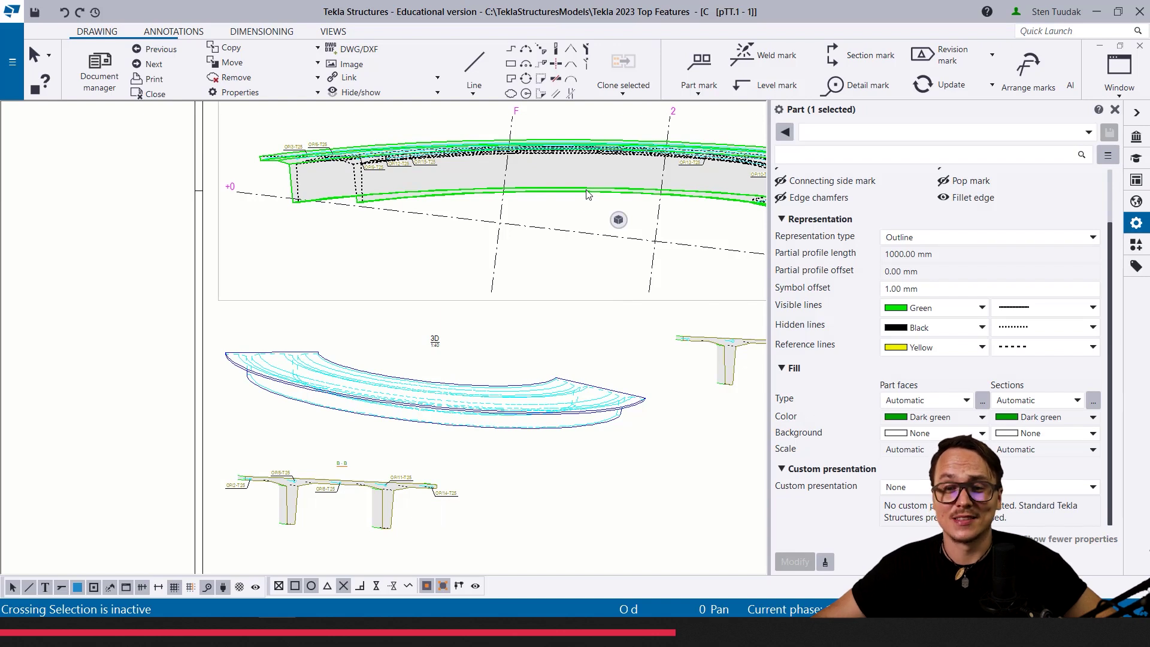
{"action": "left_click", "coordinate": [569, 371]}
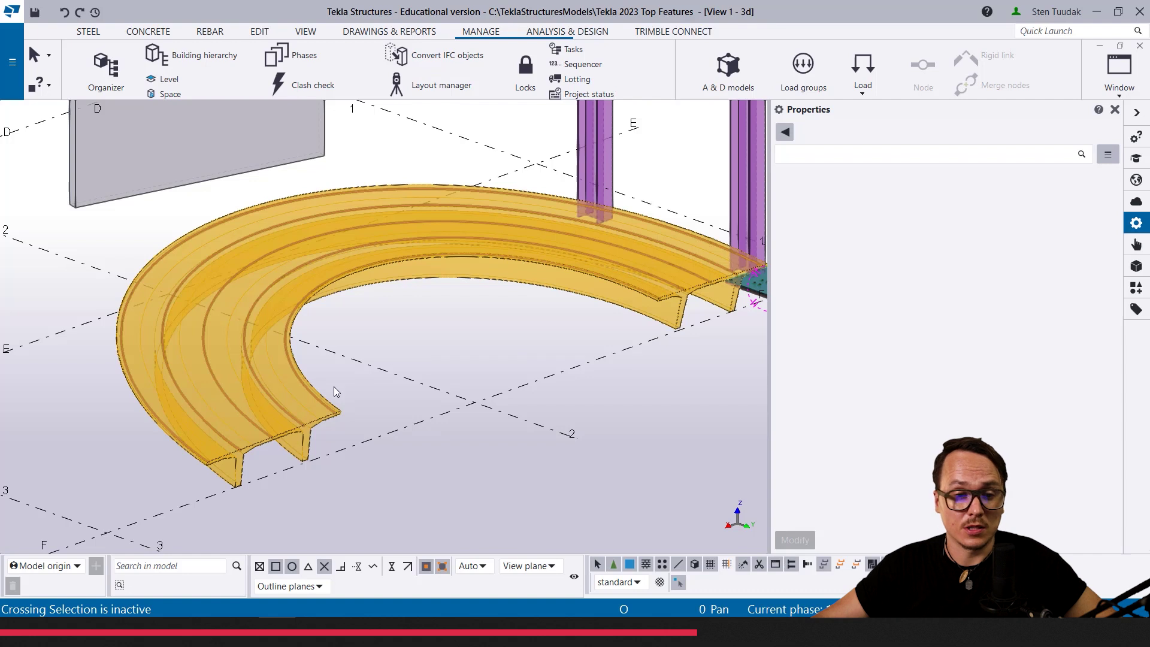
Step: In the 3D model view, search the Applications & components catalog for "cip"
{"action": "scroll", "coordinate": [333, 391], "scroll_direction": "up", "scroll_amount": 4}
{"action": "scroll", "coordinate": [332, 404], "scroll_direction": "up", "scroll_amount": 2}
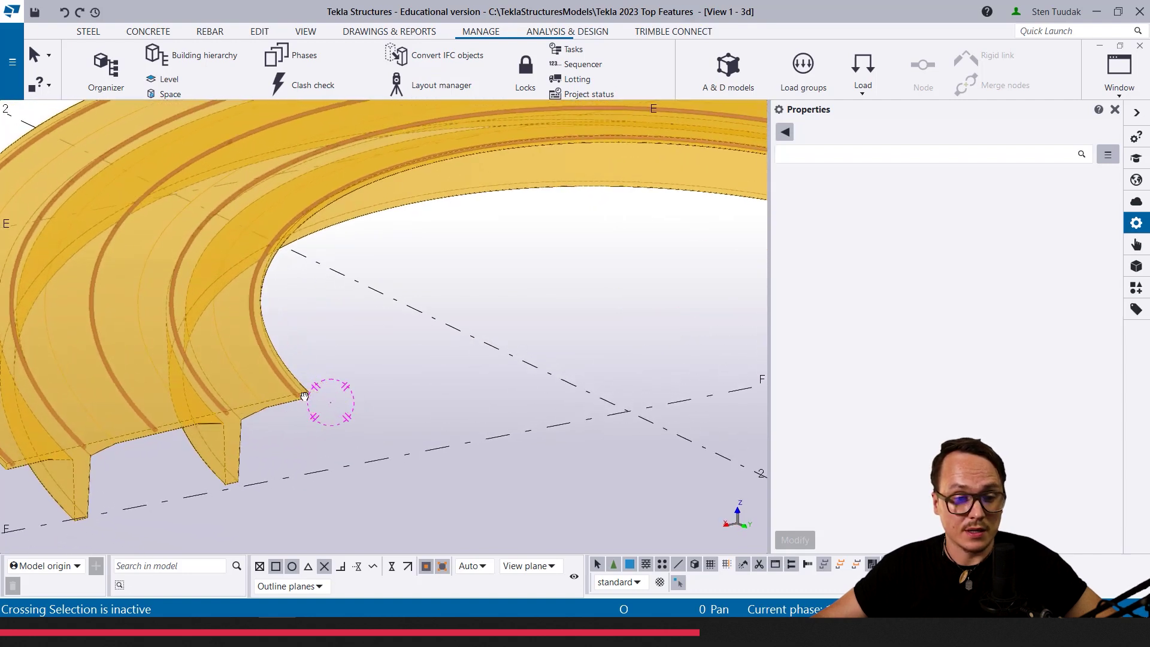
{"action": "scroll", "coordinate": [304, 395], "scroll_direction": "down", "scroll_amount": 5}
{"action": "middle_click_drag", "start_coordinate": [282, 372], "coordinate": [278, 410], "text": "ctrl"}
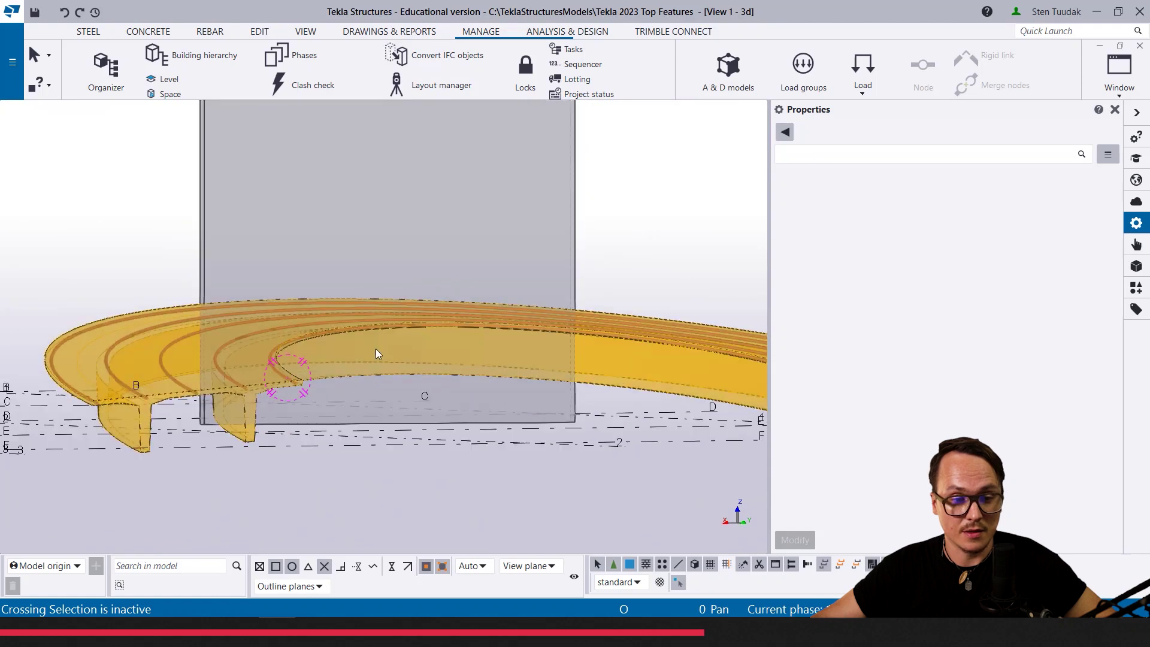
{"action": "middle_click_drag", "start_coordinate": [433, 320], "coordinate": [433, 345], "text": "ctrl"}
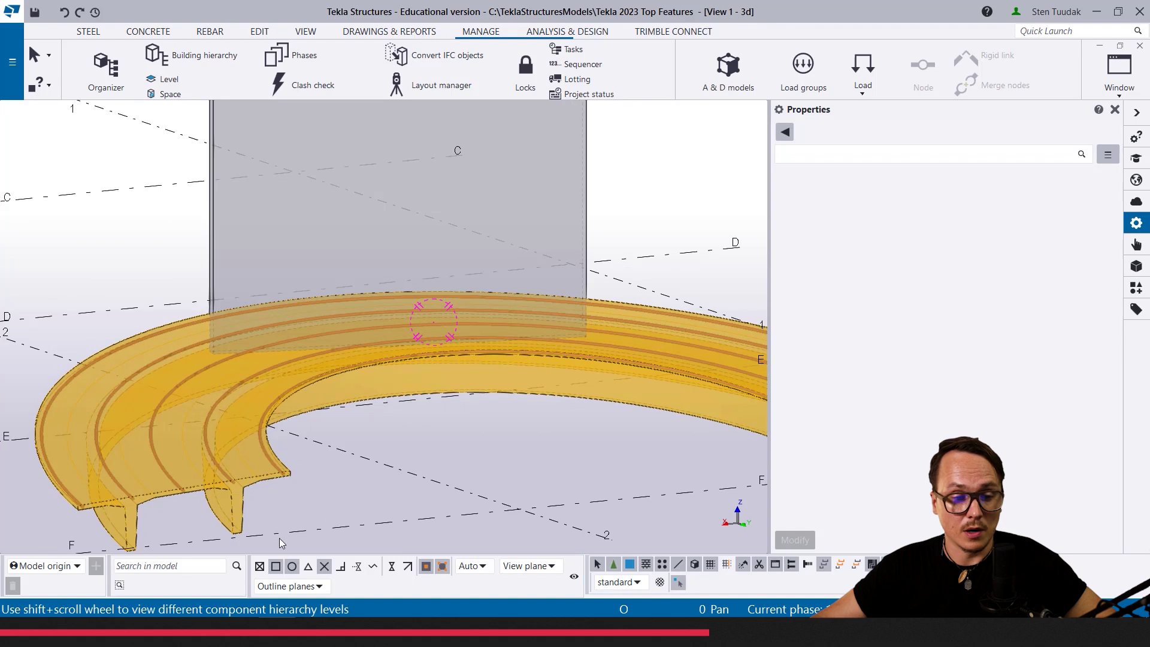
{"action": "left_click", "coordinate": [1138, 287]}
{"action": "left_click", "coordinate": [974, 154]}
{"action": "type", "text": "c"}
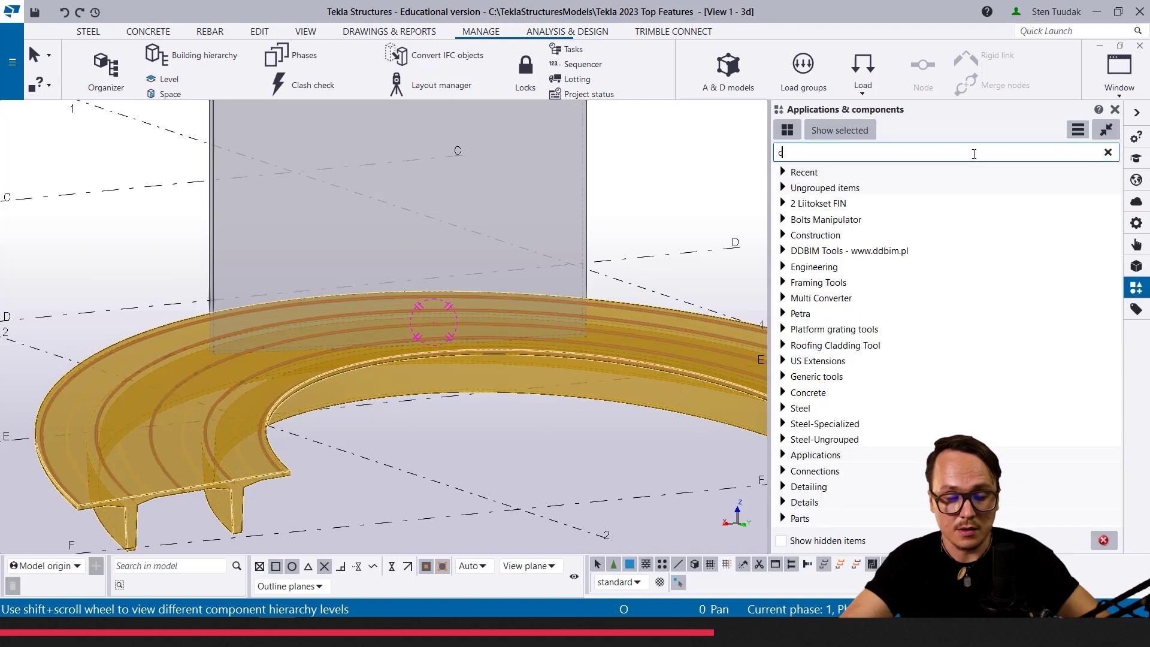
{"action": "type", "text": "ip"}
{"action": "left_click", "coordinate": [343, 502]}
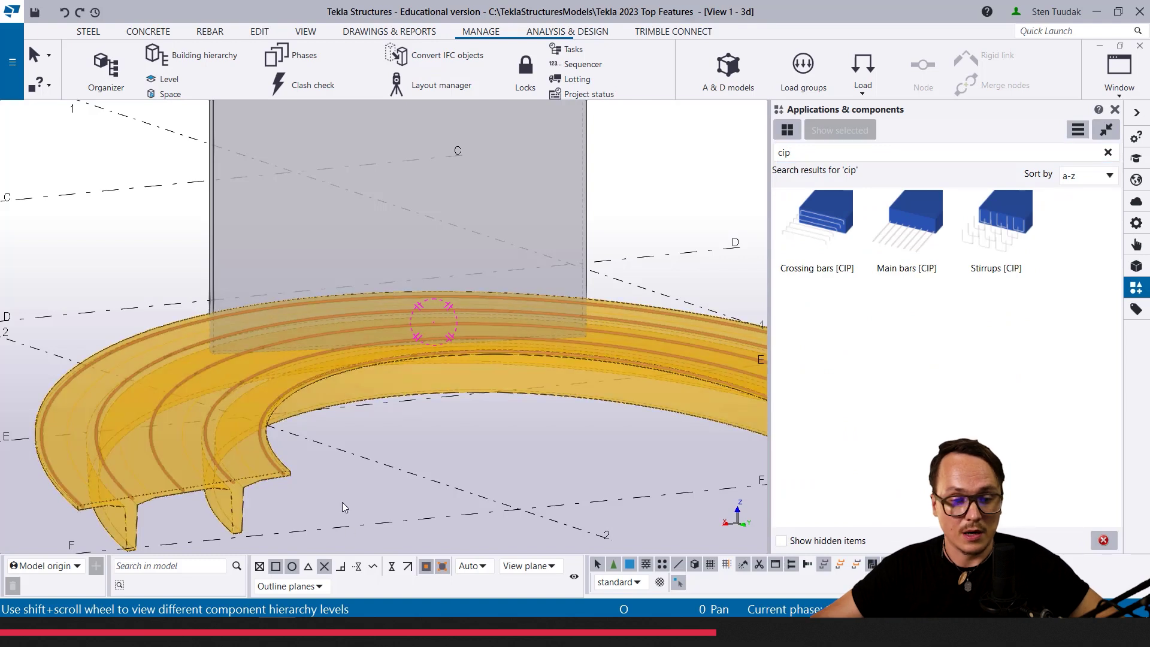
Step: Select the curved rebar above the inner web of the deck and display its single rebar properties
{"action": "scroll", "coordinate": [207, 481], "scroll_direction": "up", "scroll_amount": 4}
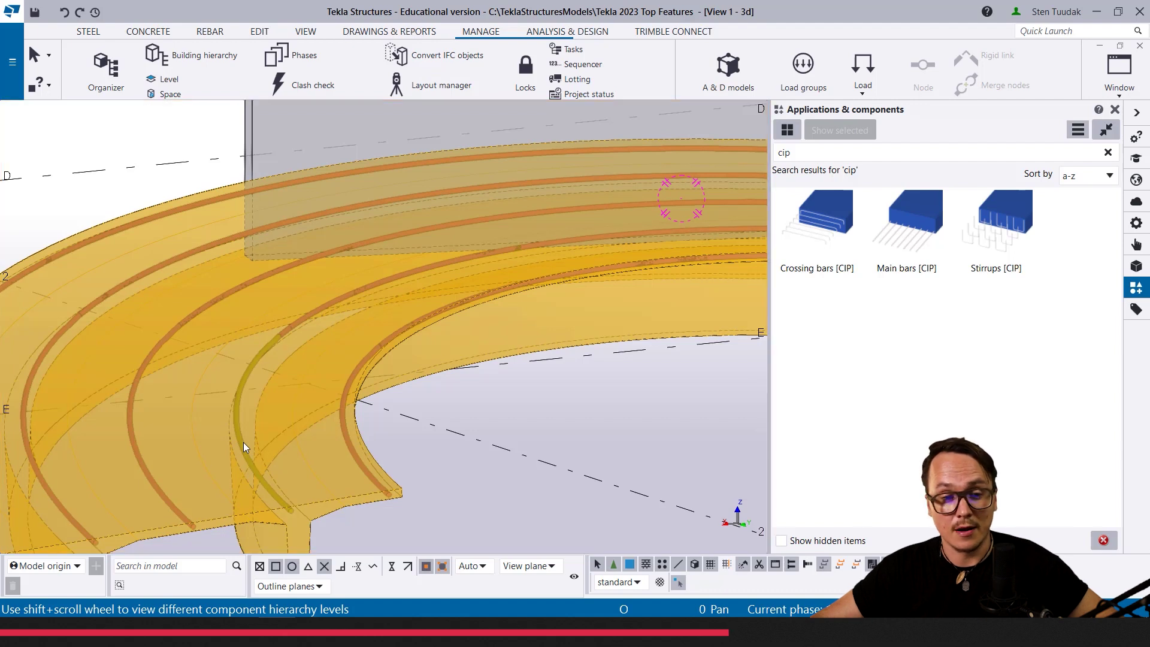
{"action": "left_click", "coordinate": [244, 442]}
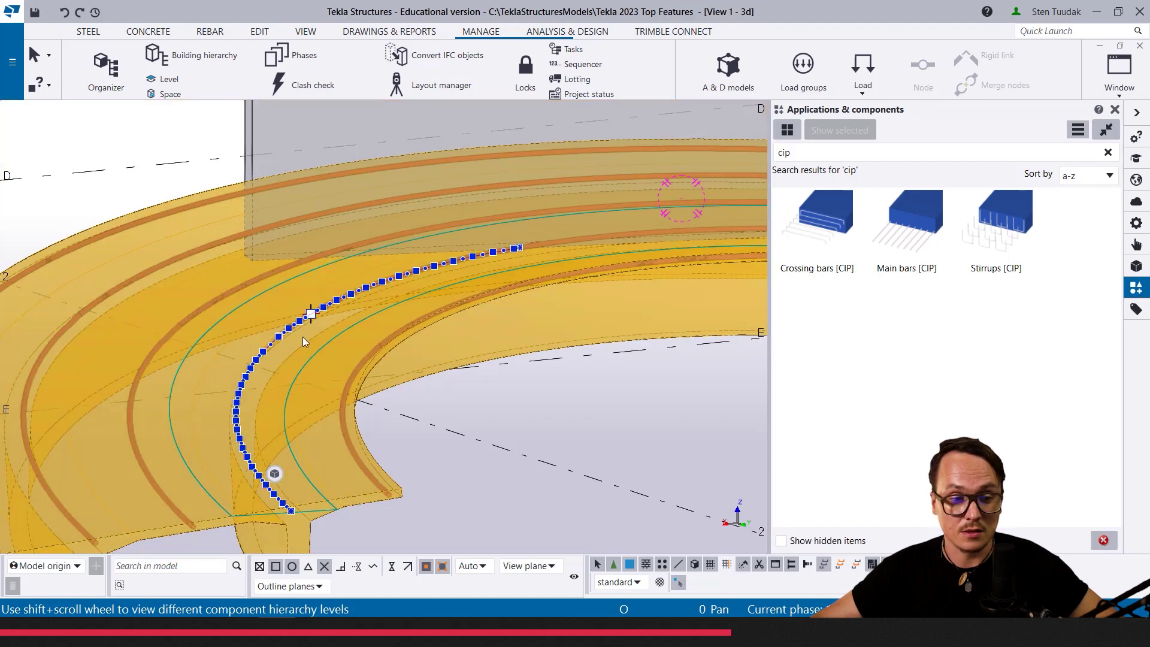
{"action": "scroll", "coordinate": [260, 468], "scroll_direction": "up", "scroll_amount": 6}
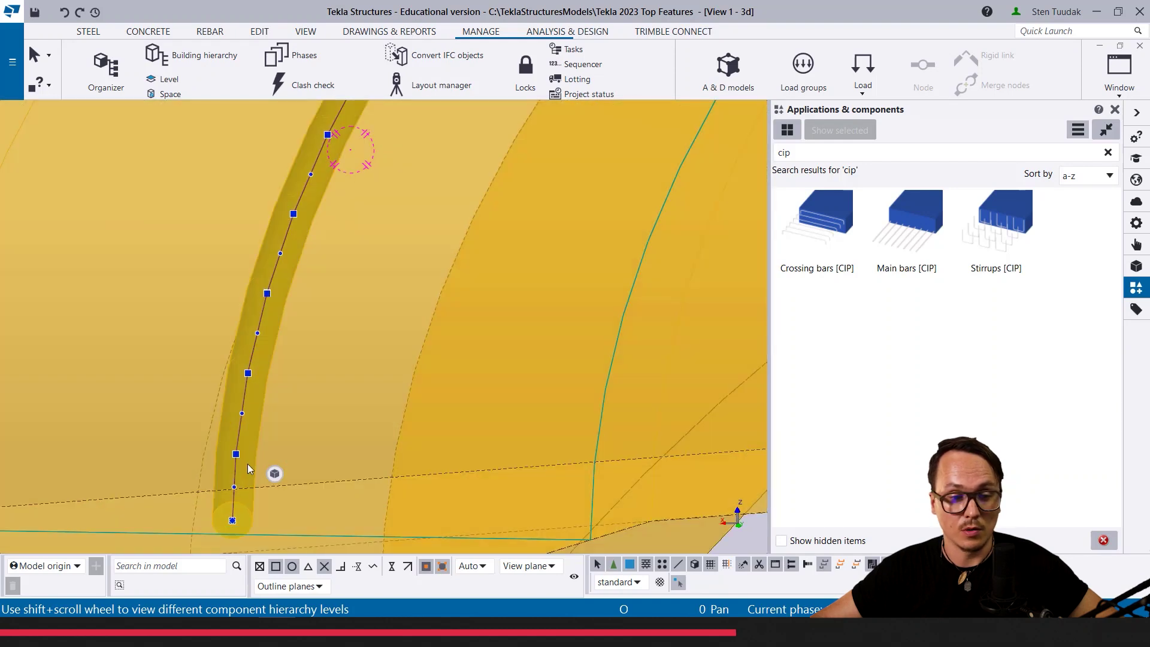
{"action": "double_click", "coordinate": [248, 467]}
{"action": "scroll", "coordinate": [248, 467], "scroll_direction": "down", "scroll_amount": 5}
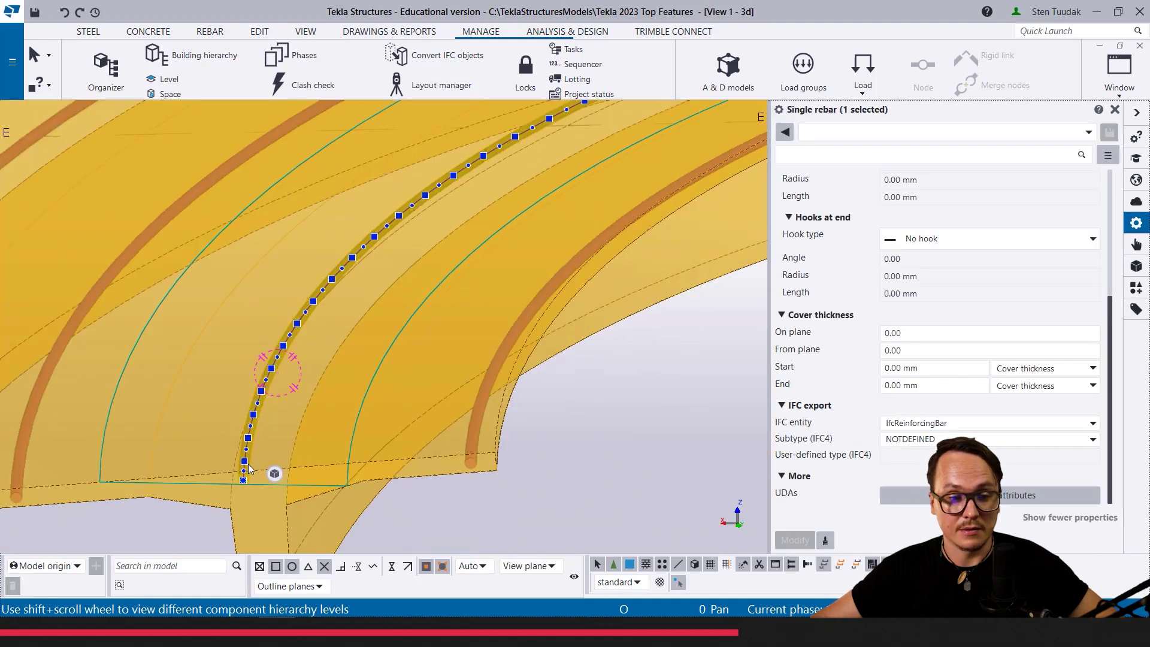
{"action": "scroll", "coordinate": [249, 468], "scroll_direction": "down", "scroll_amount": 3}
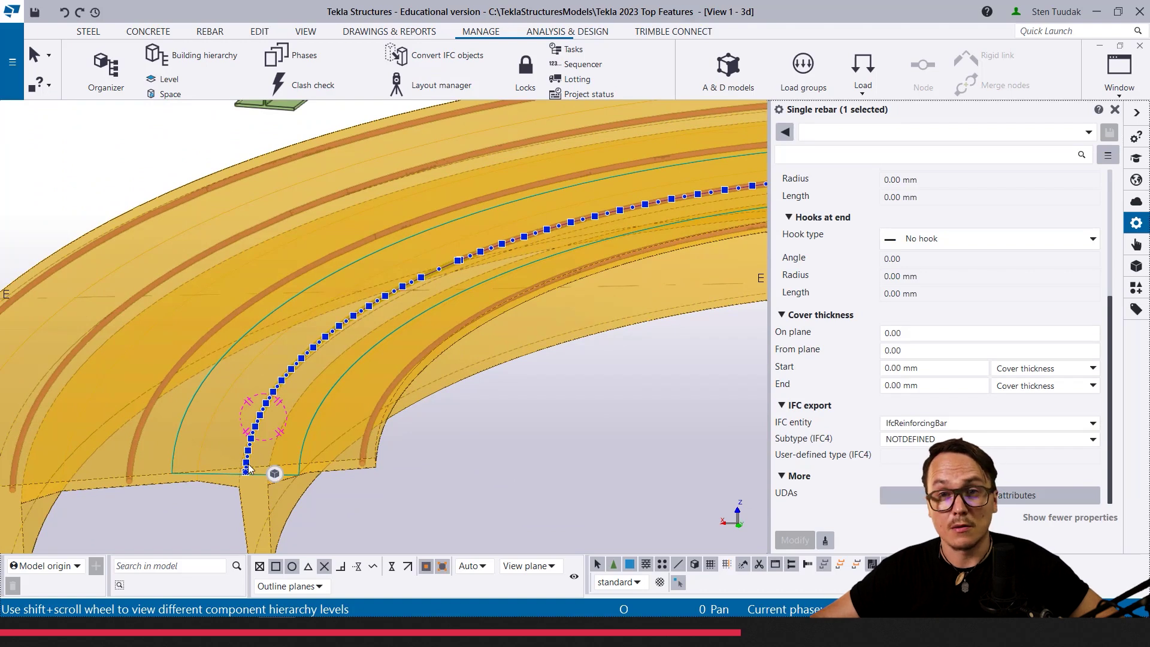
Step: Inquire the selected curved rebar, check its shape code in the report, and close the report
{"action": "right_click", "coordinate": [248, 468]}
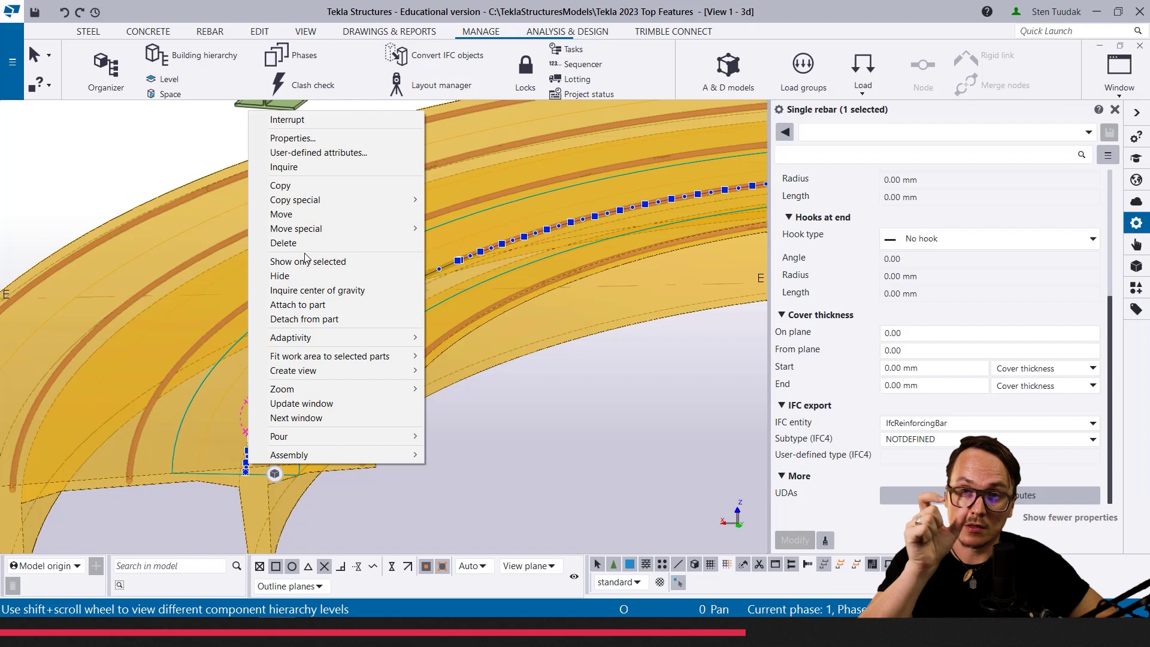
{"action": "left_click", "coordinate": [319, 167]}
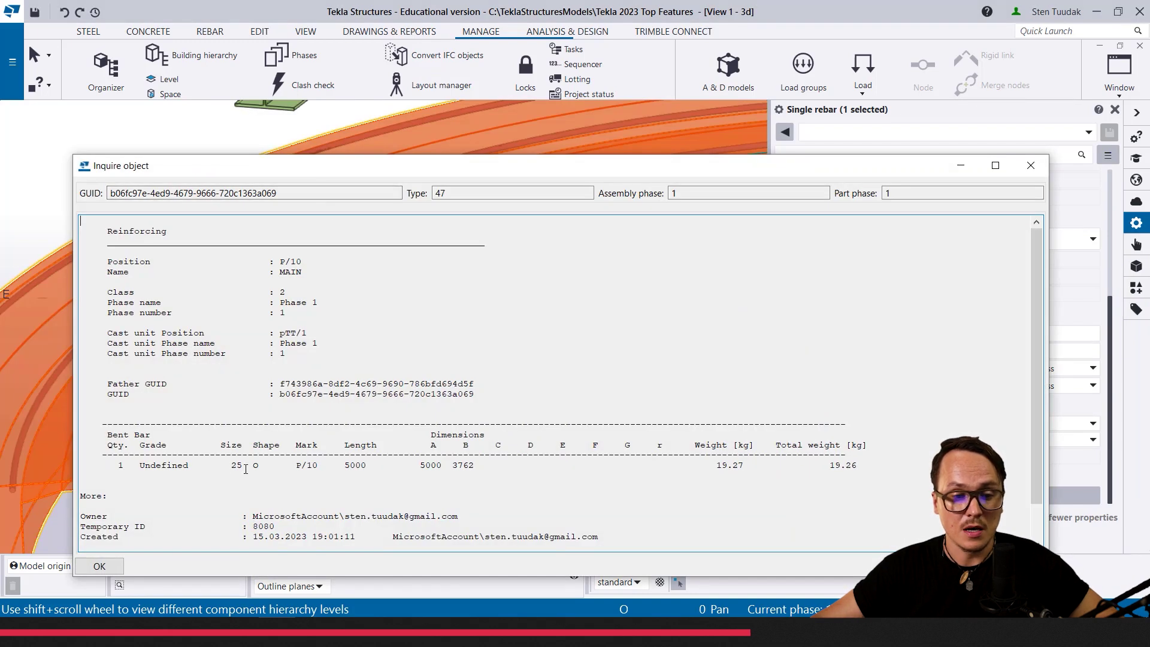
{"action": "left_click_drag", "start_coordinate": [245, 466], "coordinate": [266, 466]}
{"action": "left_click", "coordinate": [264, 465]}
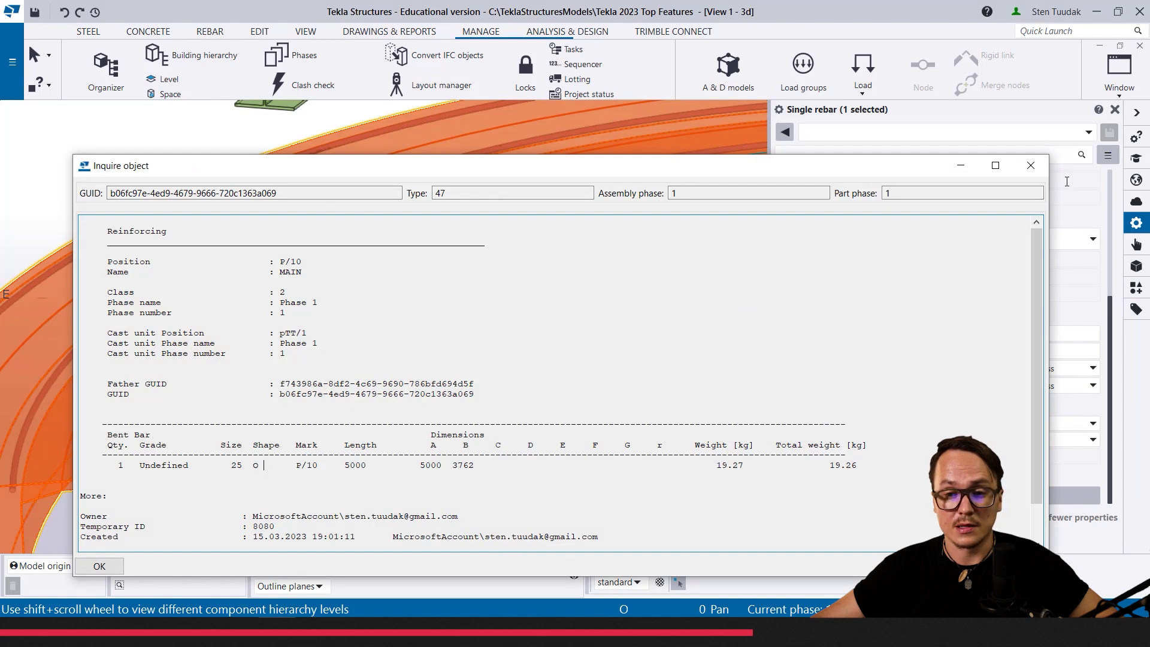
{"action": "left_click", "coordinate": [1031, 165]}
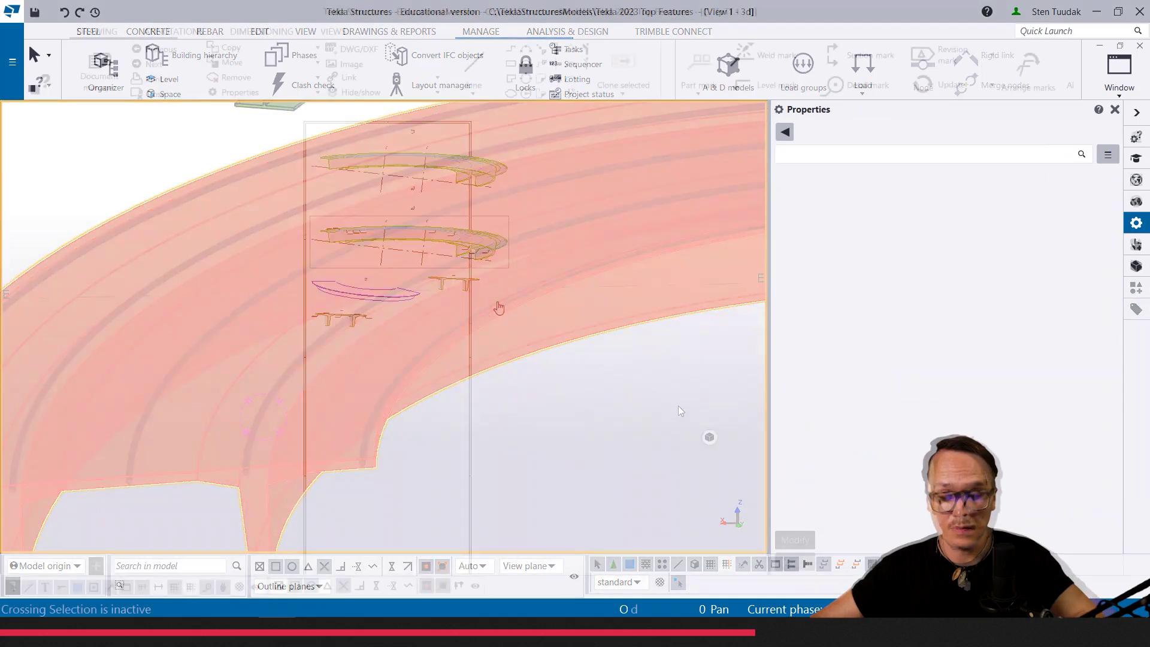
Step: Back in the drawing, select the OP/4-T25 rebar mark and show its mark content as properties instead of values
{"action": "scroll", "coordinate": [490, 299], "scroll_direction": "up", "scroll_amount": 5}
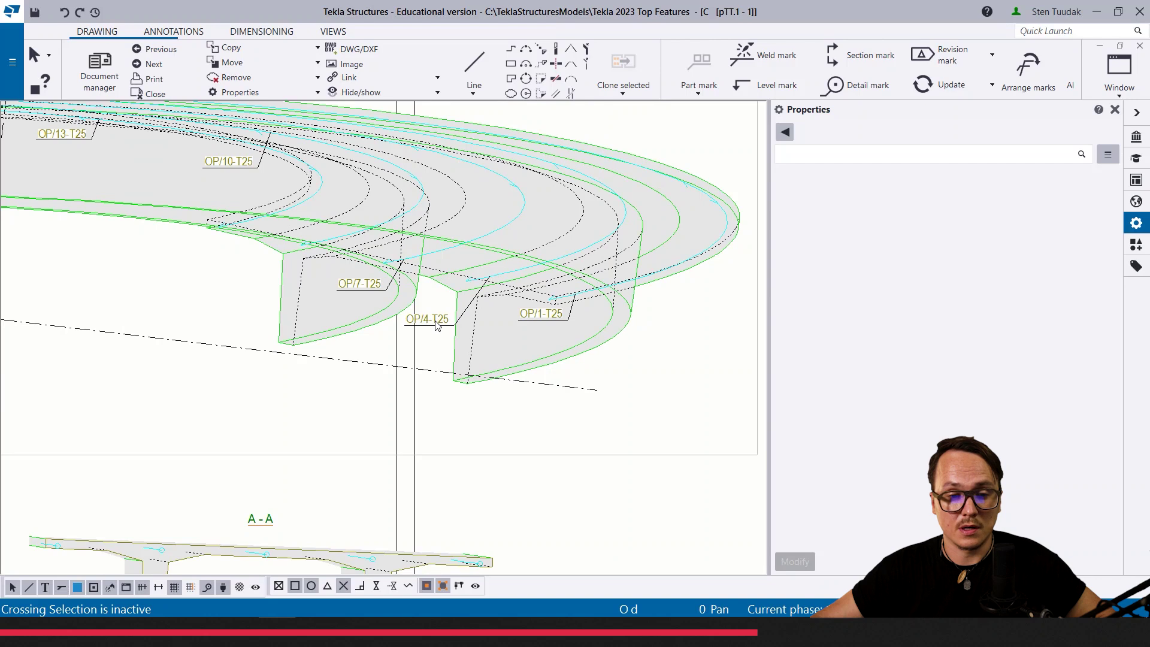
{"action": "left_click", "coordinate": [427, 321]}
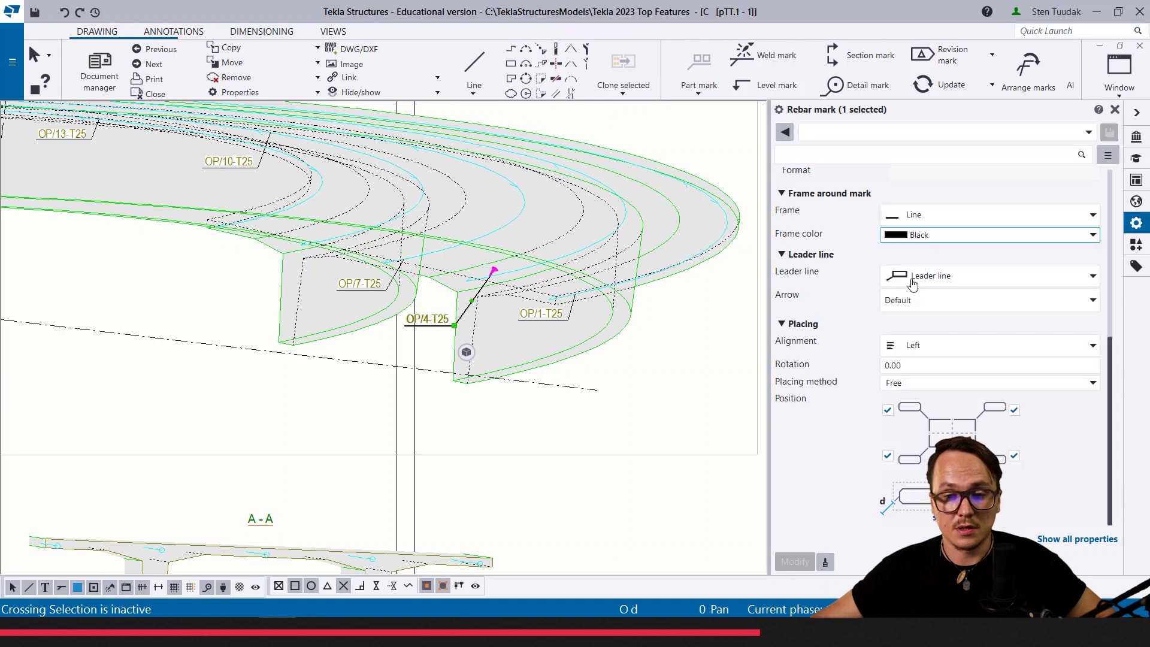
{"action": "scroll", "coordinate": [834, 342], "scroll_direction": "up", "scroll_amount": 5}
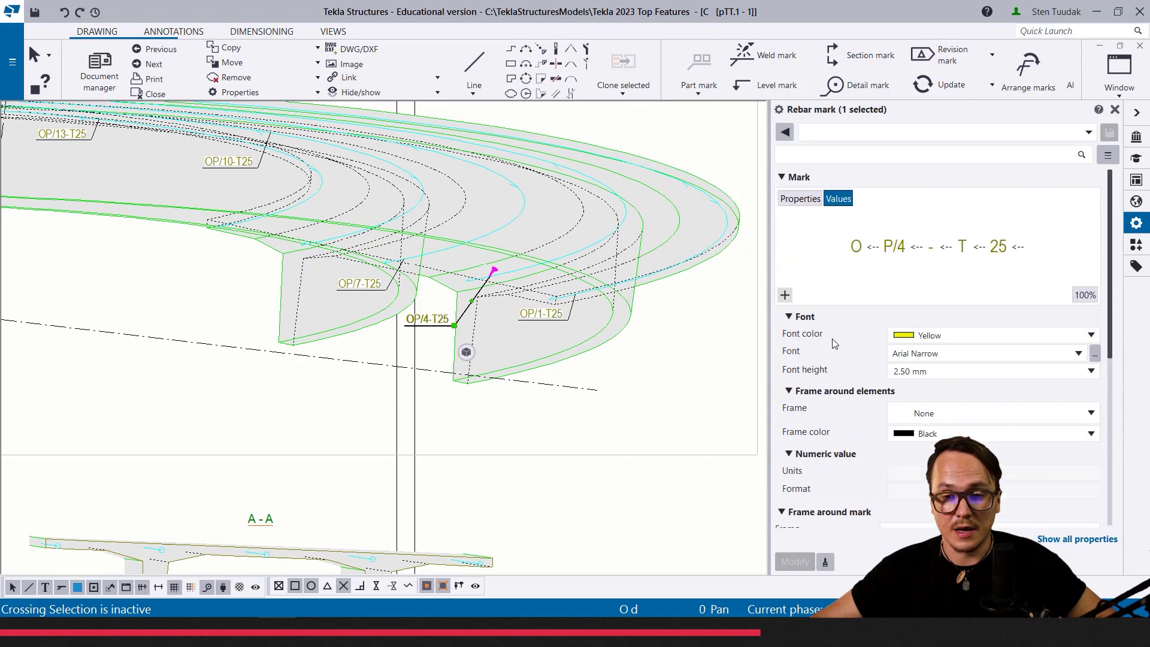
{"action": "left_click", "coordinate": [804, 199]}
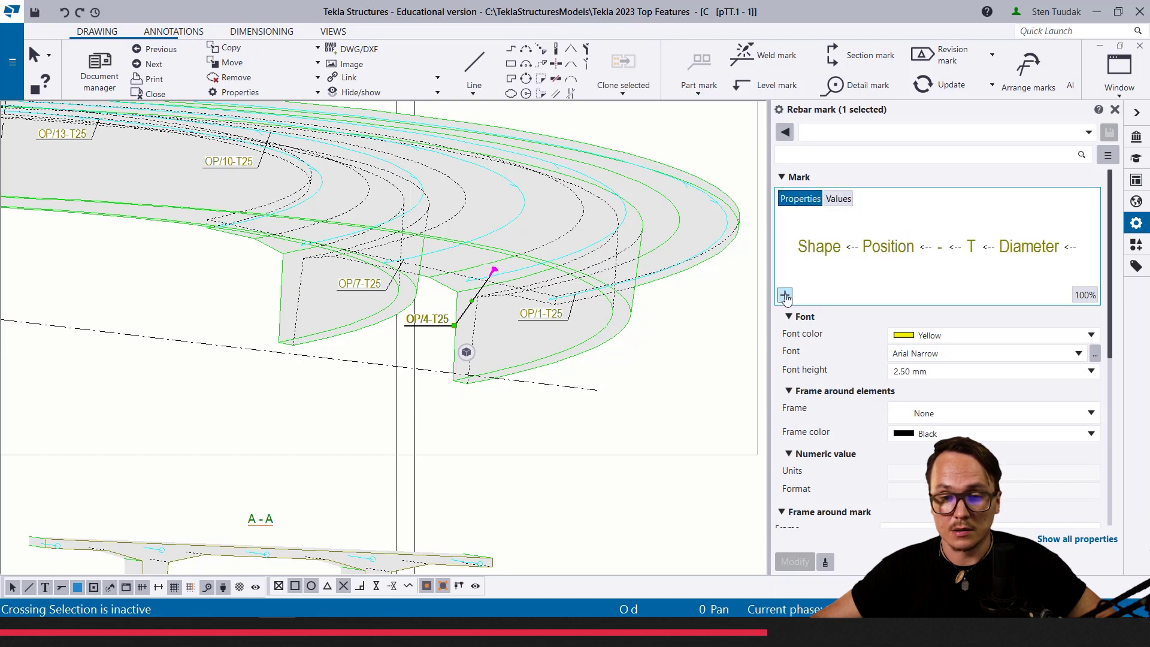
Step: Add a pullout picture with dimensions to the OP/4-T25 rebar mark's content and reposition the modified mark slightly further from the deck
{"action": "left_click", "coordinate": [784, 294]}
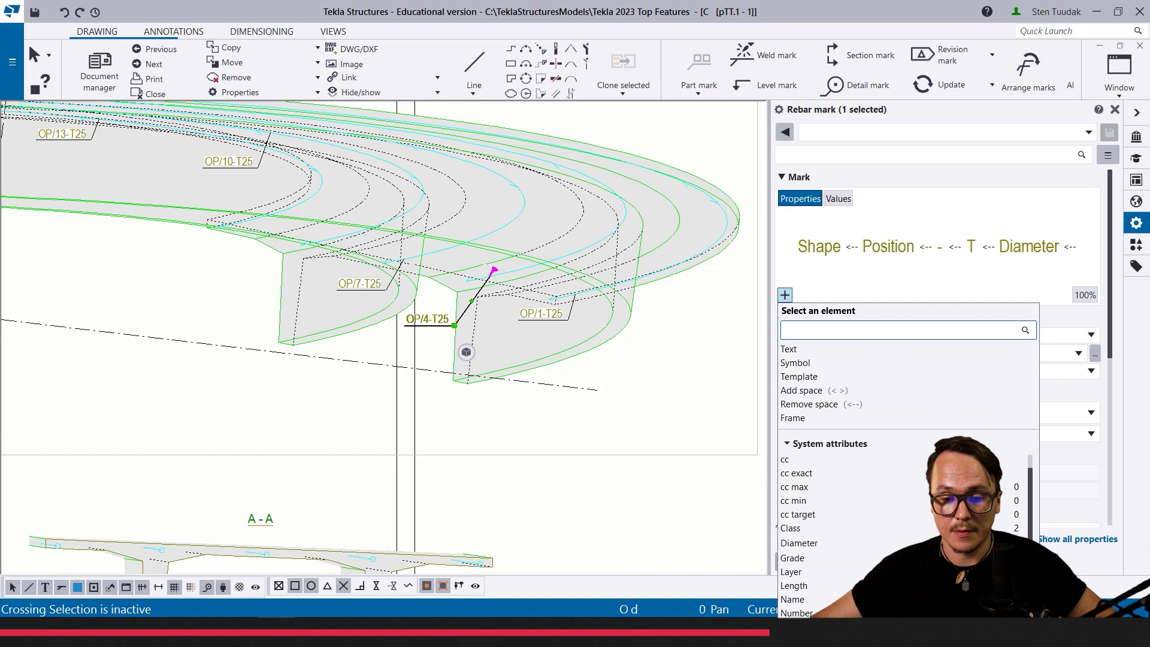
{"action": "left_click", "coordinate": [797, 614]}
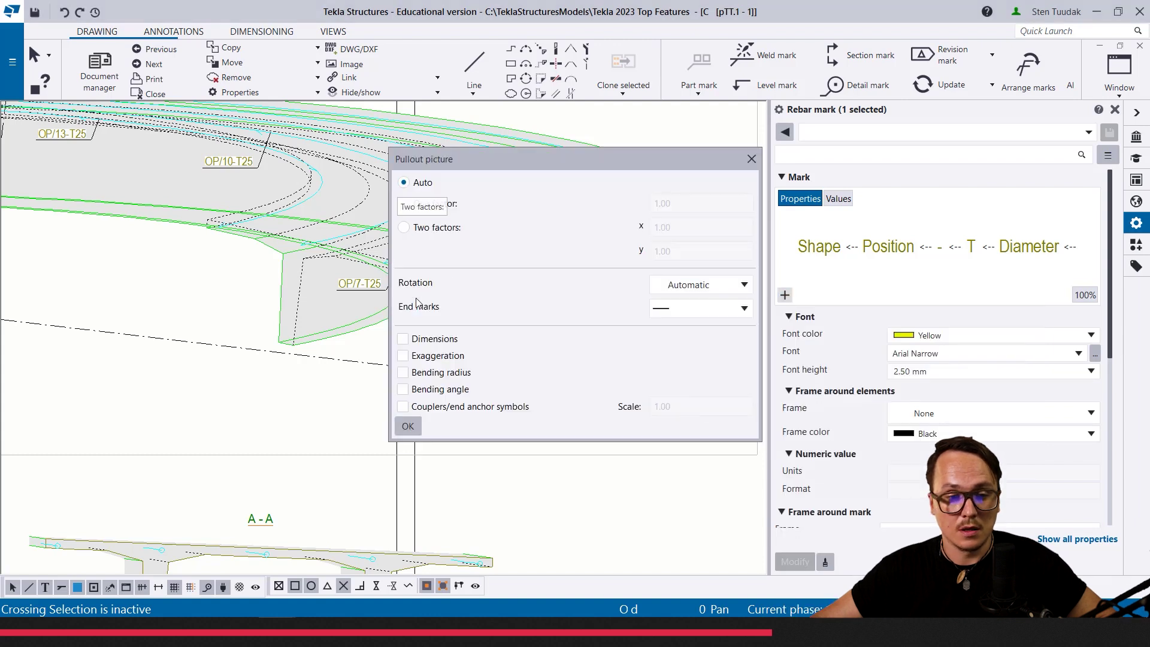
{"action": "left_click", "coordinate": [403, 338]}
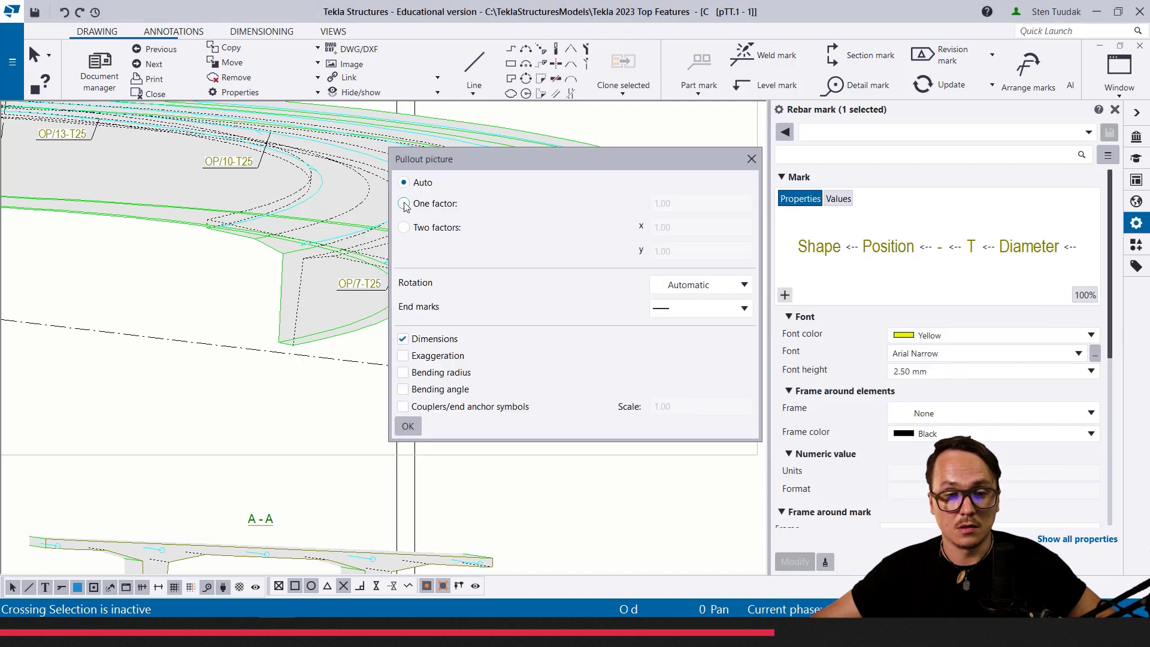
{"action": "left_click", "coordinate": [408, 426]}
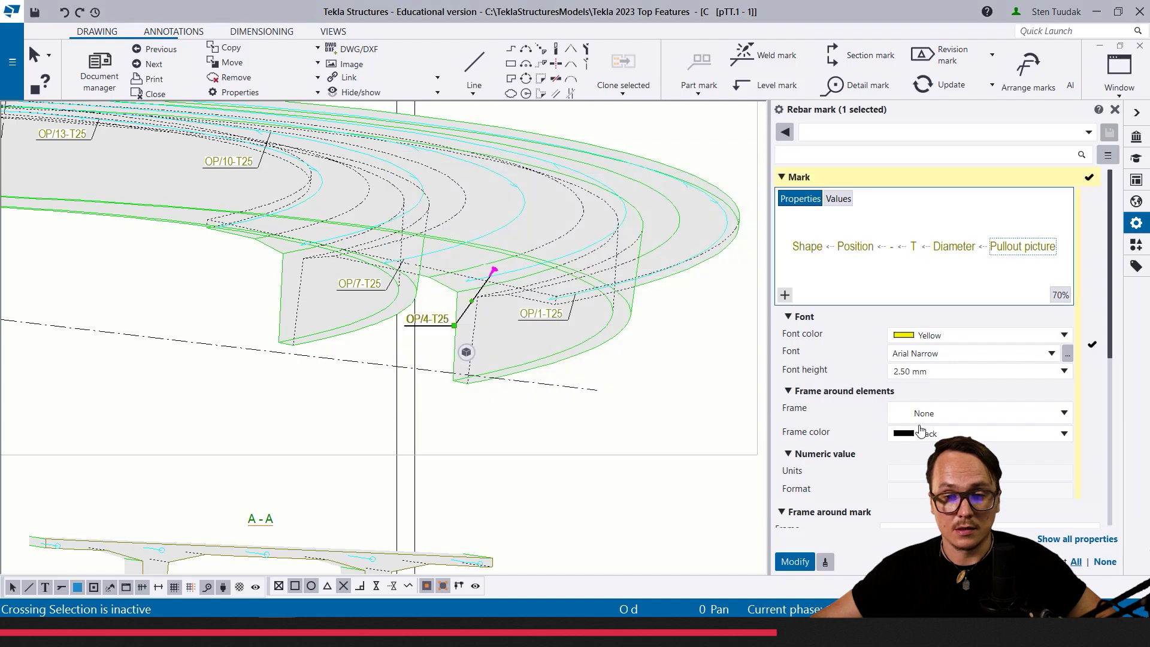
{"action": "left_click", "coordinate": [795, 562]}
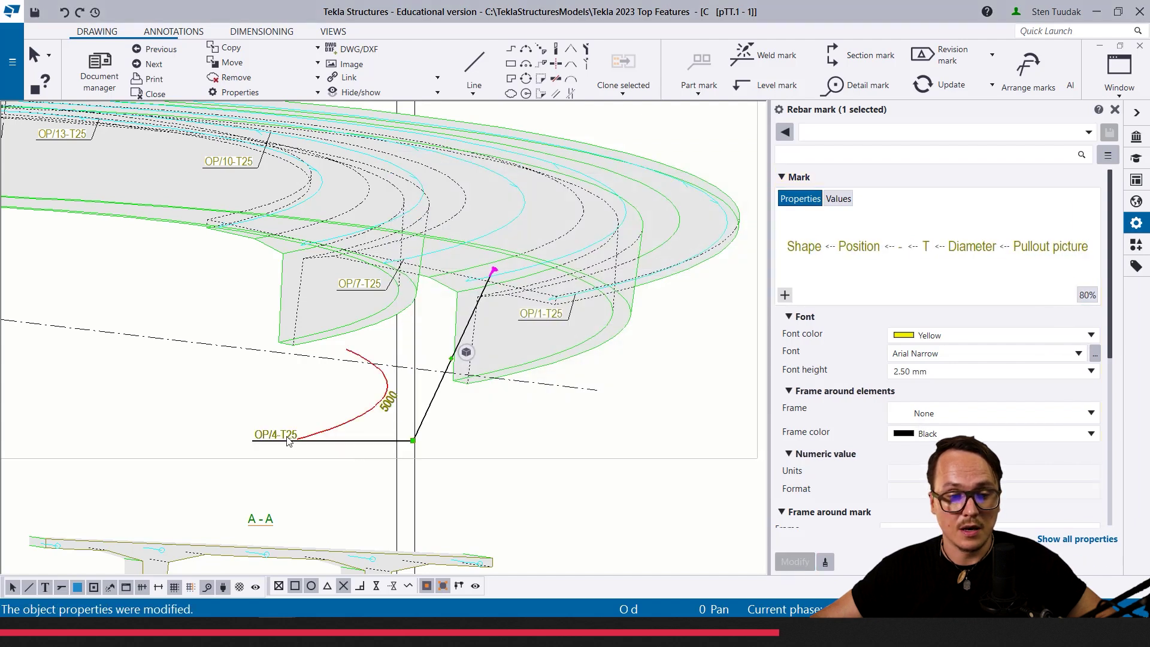
{"action": "left_click_drag", "start_coordinate": [296, 444], "coordinate": [240, 455]}
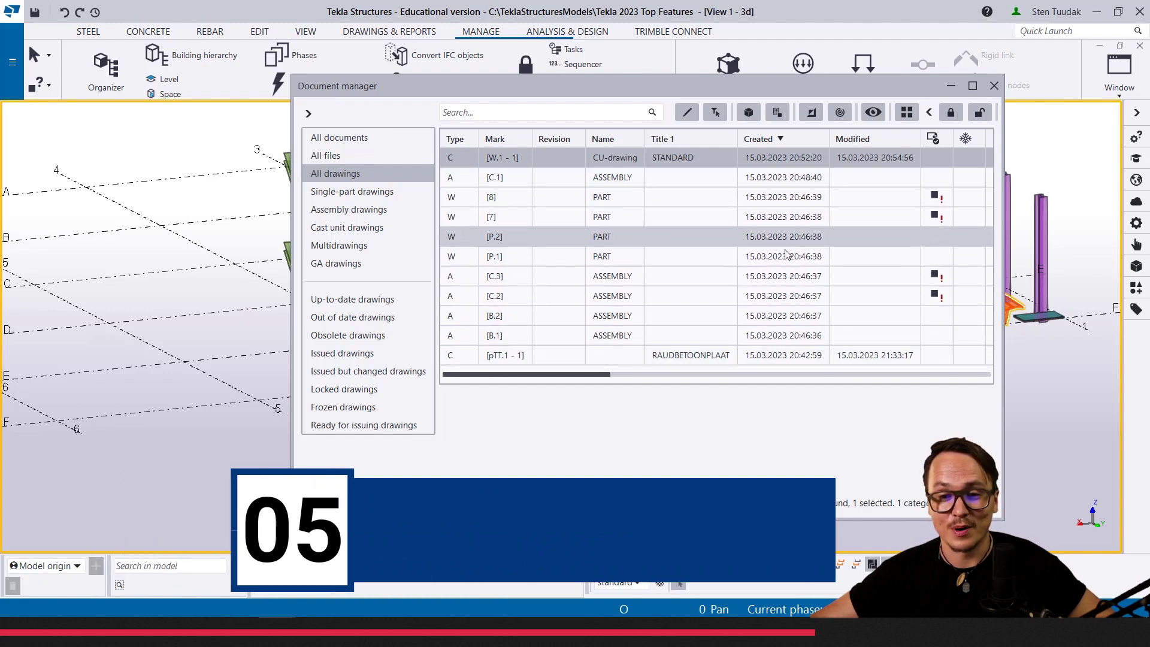
Step: Select all drawings in the Document manager and start printing them as PDF files to the .\Plotfiles folder
{"action": "left_click", "coordinate": [772, 354], "text": "shift"}
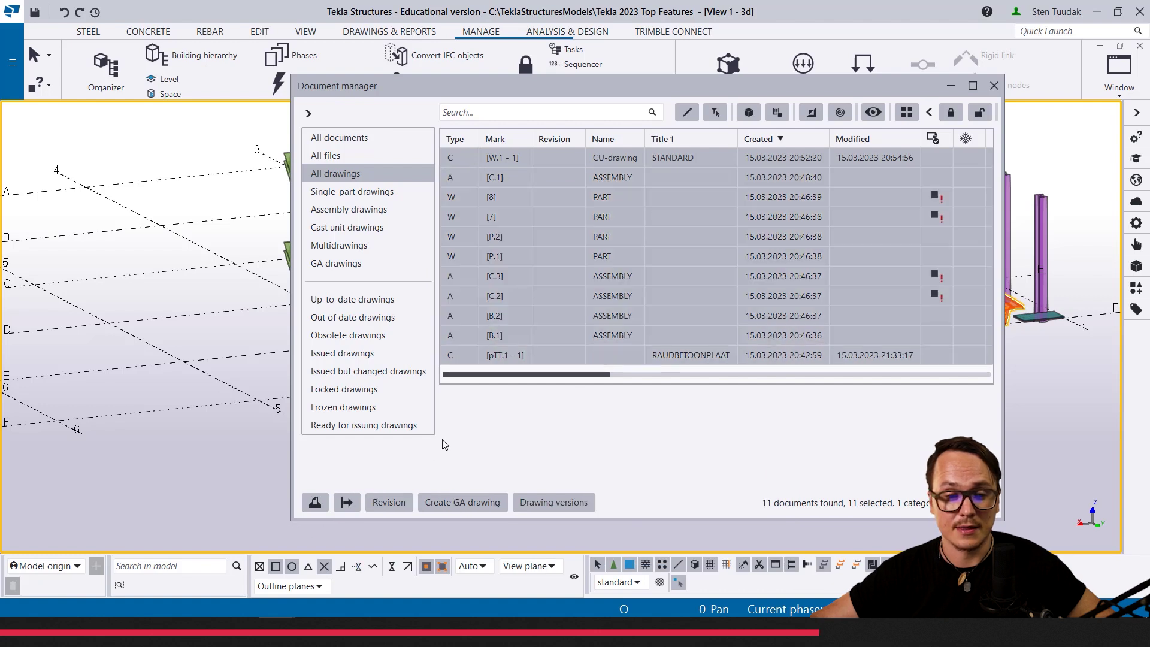
{"action": "left_click", "coordinate": [312, 505]}
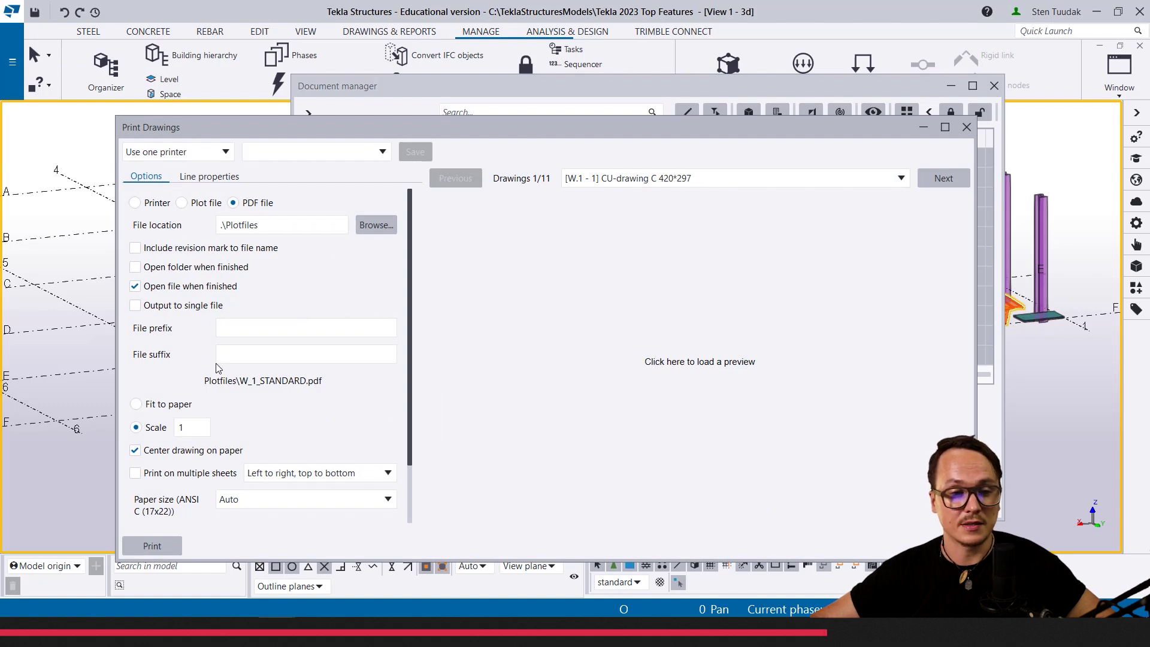
{"action": "left_click", "coordinate": [164, 546]}
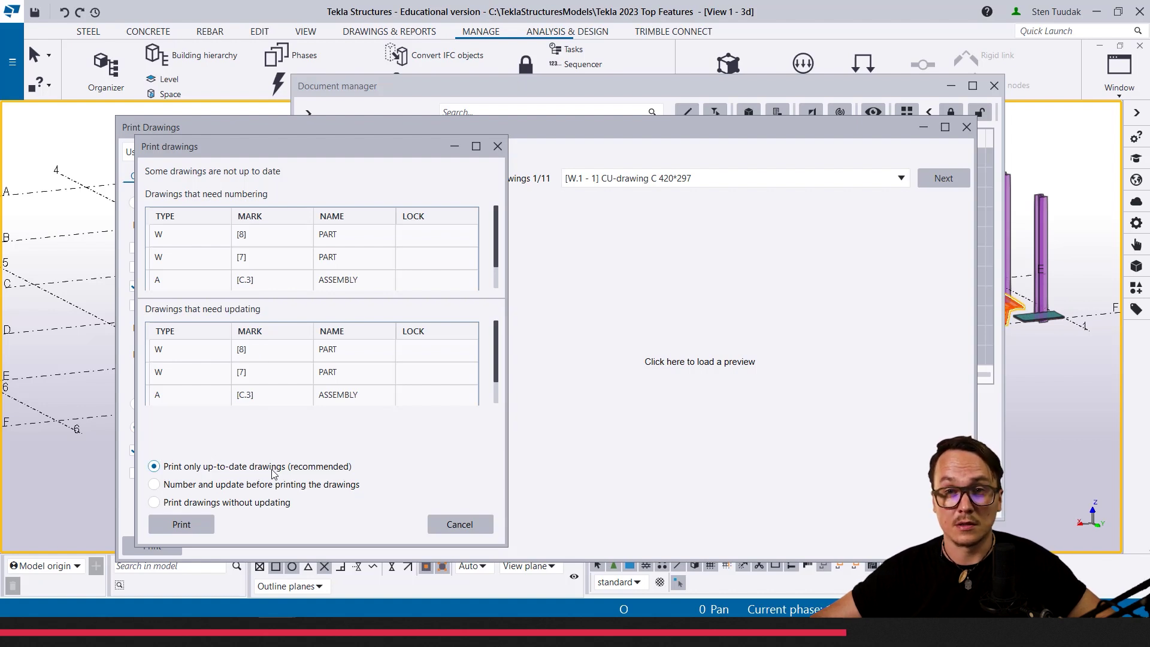
Step: Compare the options for outdated drawings, print only the up-to-date drawings, and close the printing summary
{"action": "left_click", "coordinate": [271, 487]}
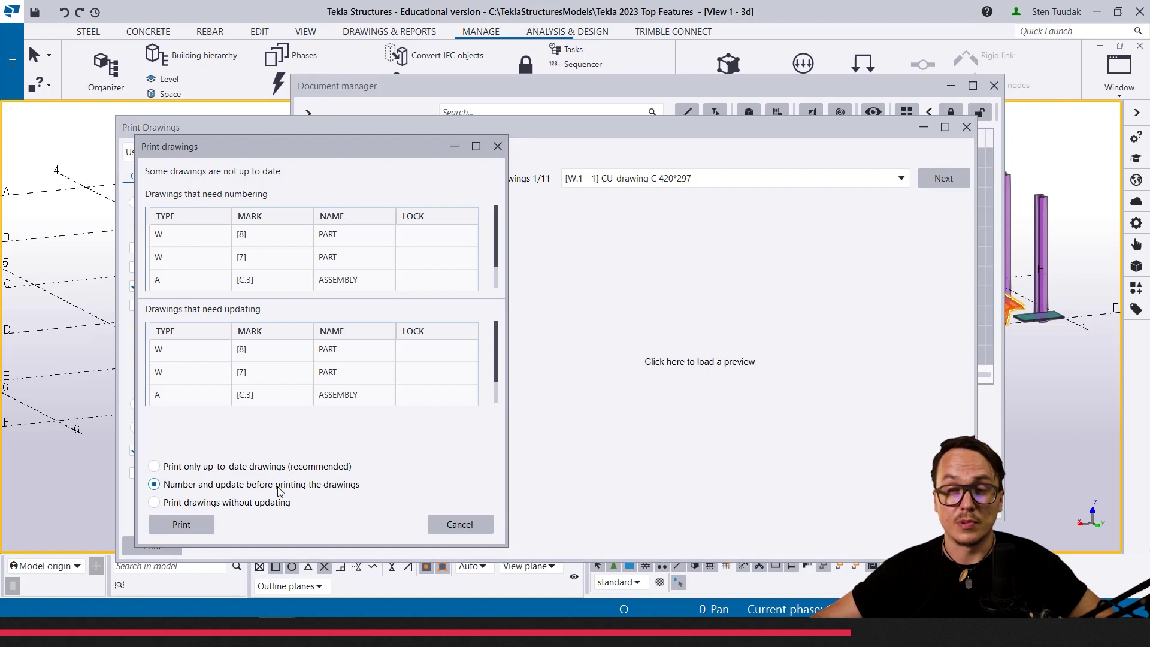
{"action": "left_click", "coordinate": [259, 468]}
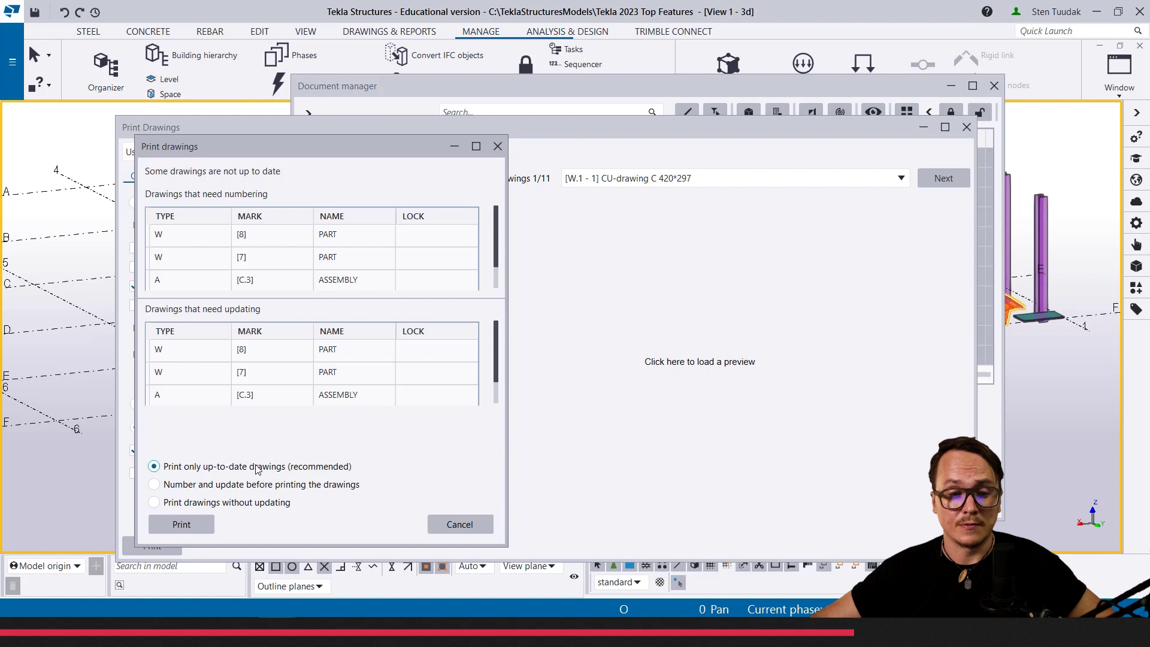
{"action": "left_click", "coordinate": [182, 524]}
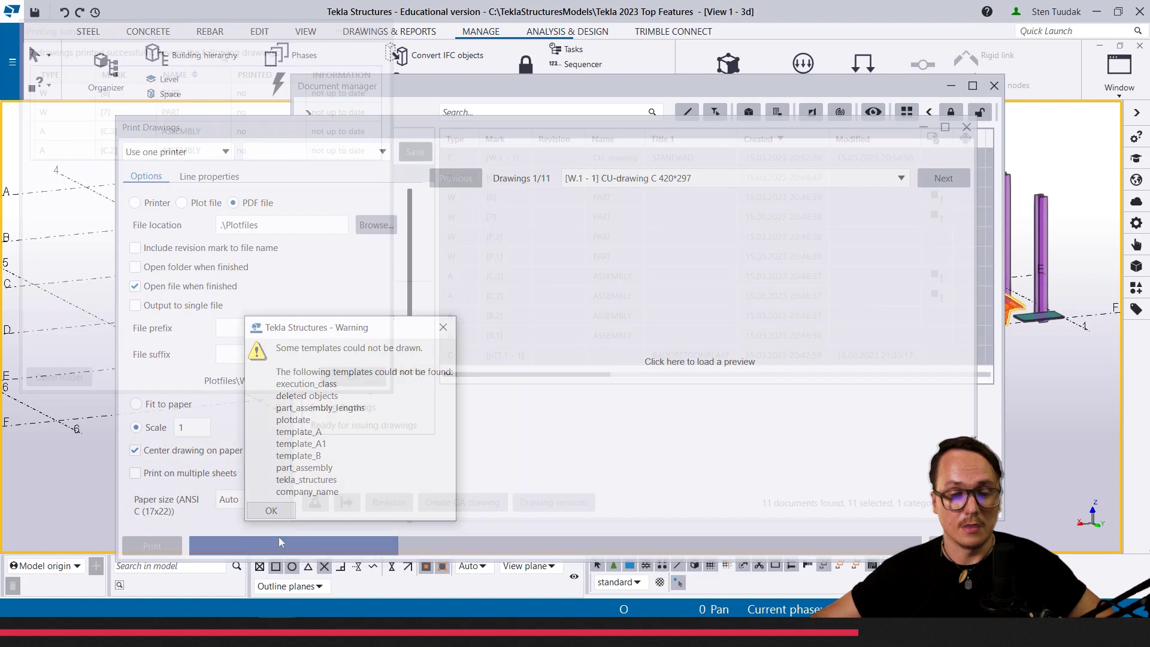
{"action": "left_click", "coordinate": [274, 544]}
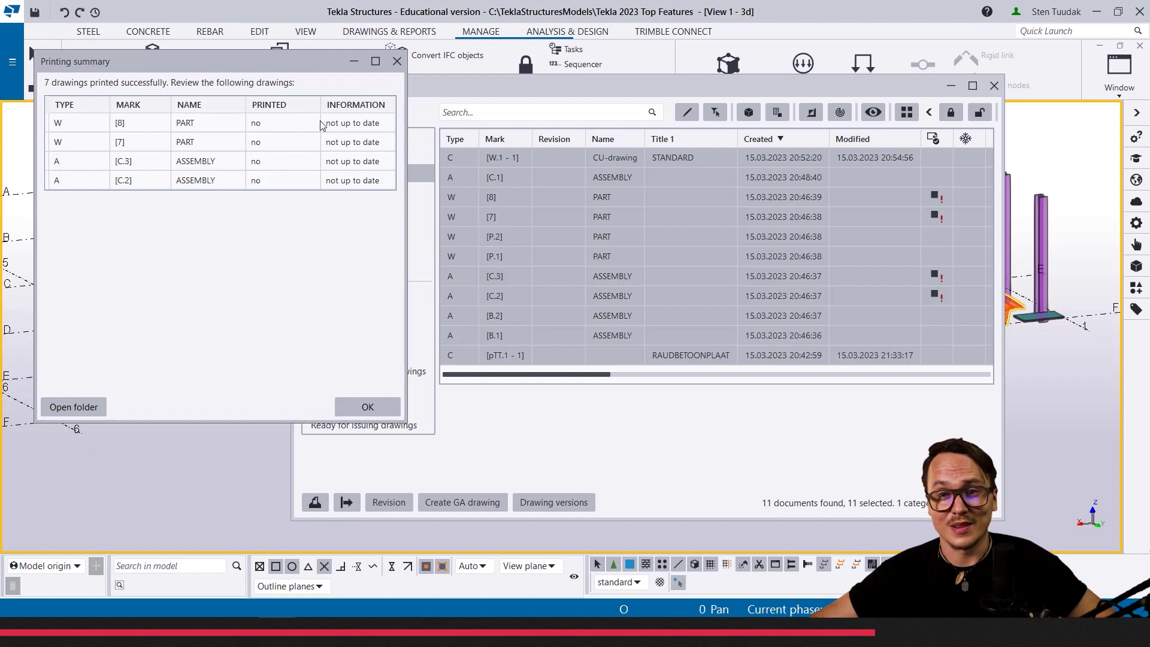
{"action": "left_click", "coordinate": [397, 62]}
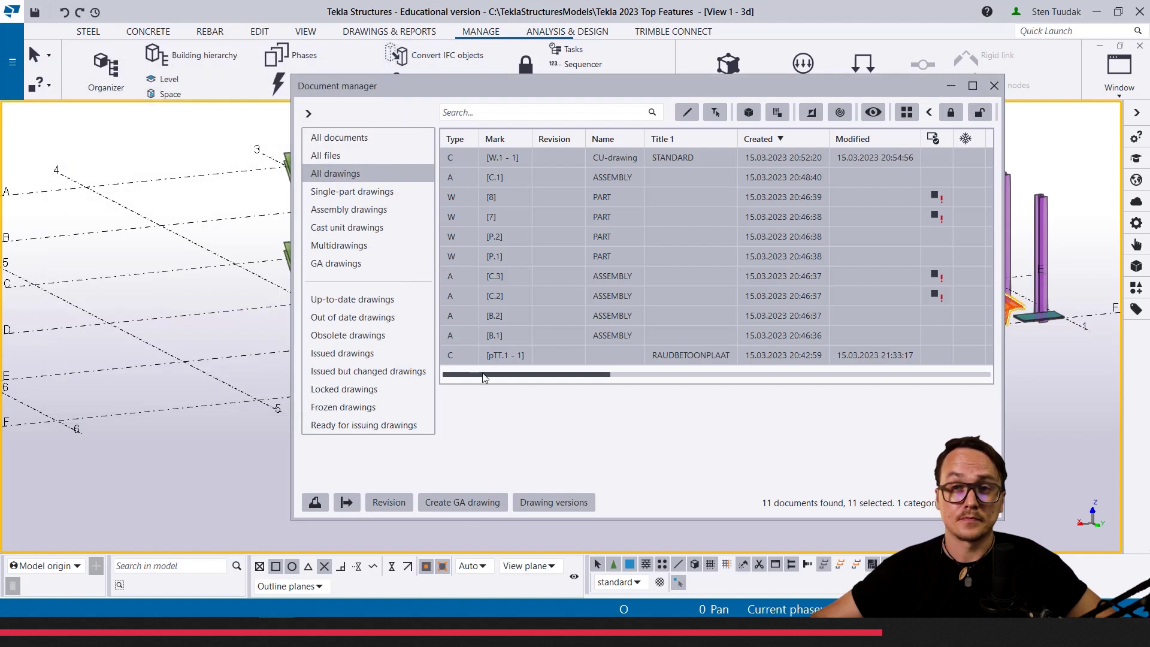
Step: Open the DWG/DXF export for the selected drawings and include views outside the drawing frame
{"action": "left_click", "coordinate": [347, 503]}
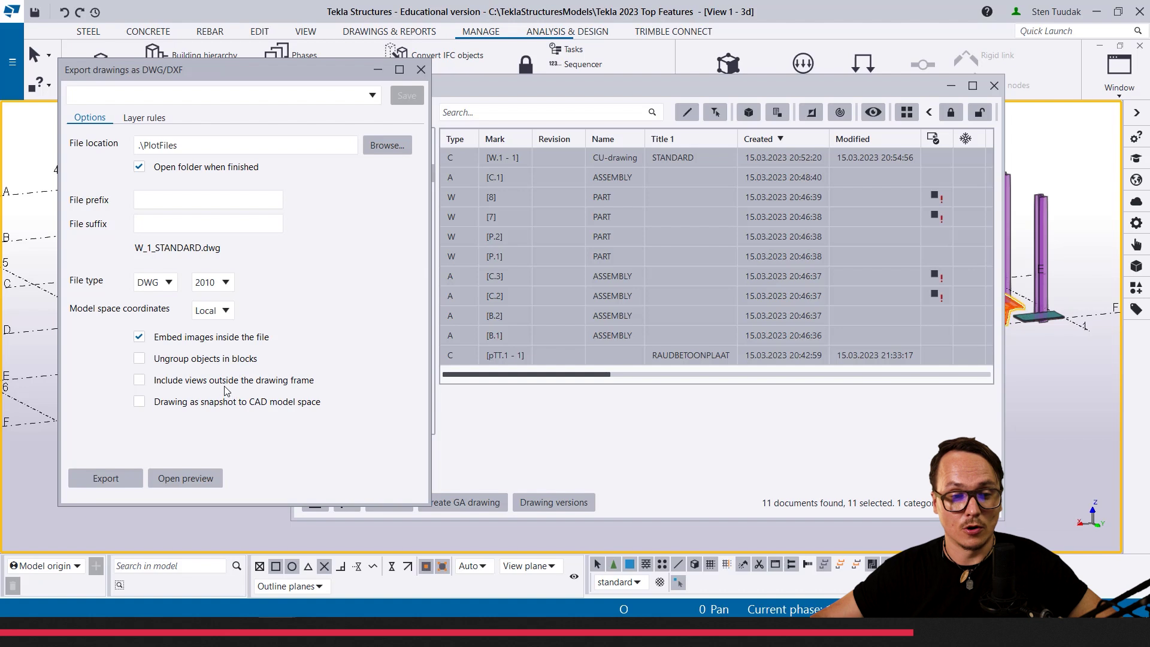
{"action": "left_click", "coordinate": [140, 380]}
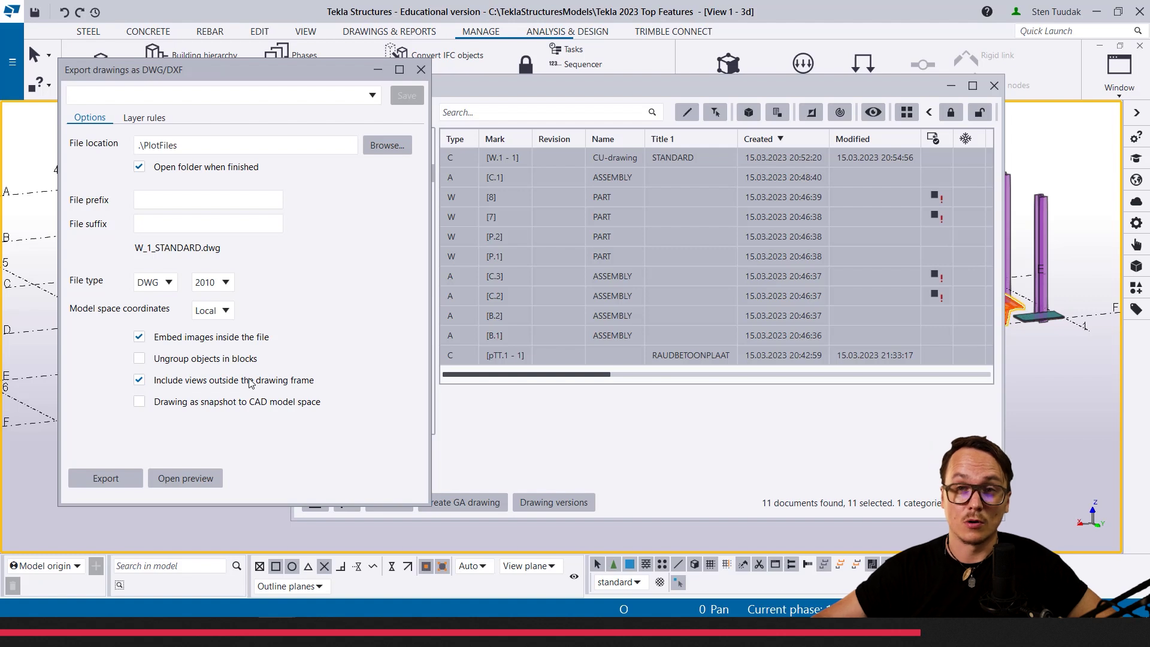
{"action": "left_click_drag", "start_coordinate": [177, 72], "coordinate": [183, 70]}
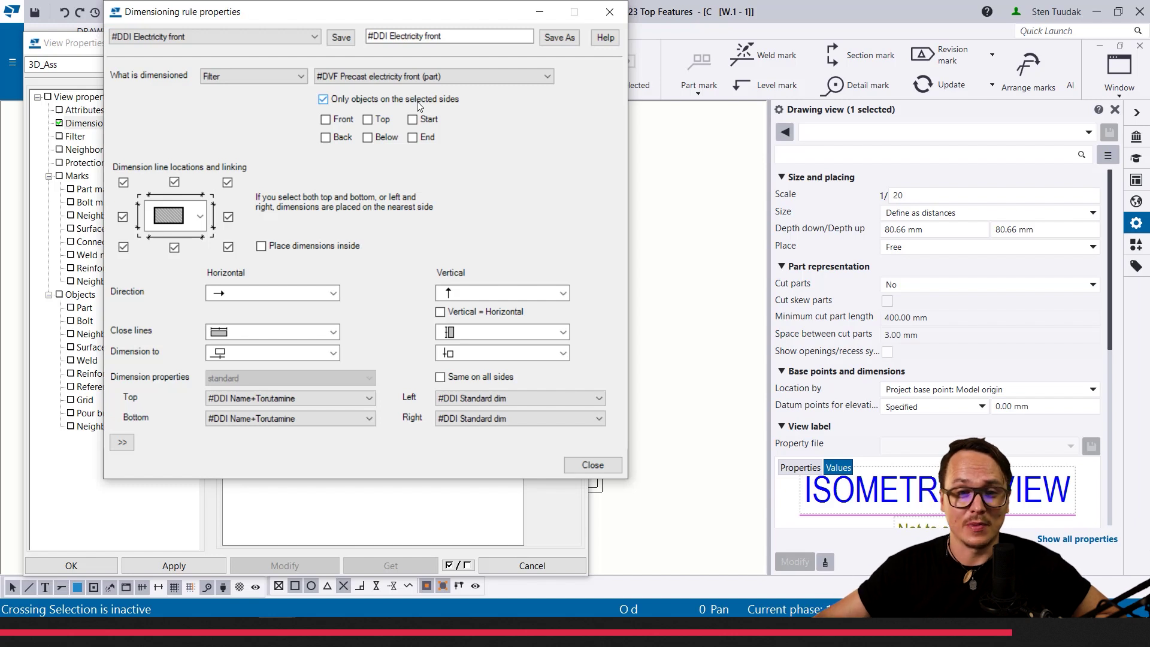
Step: Toggle the Front side restriction for dimensioned objects in the #DDI Electricity front dimensioning rule
{"action": "left_click_drag", "start_coordinate": [432, 19], "coordinate": [429, 30]}
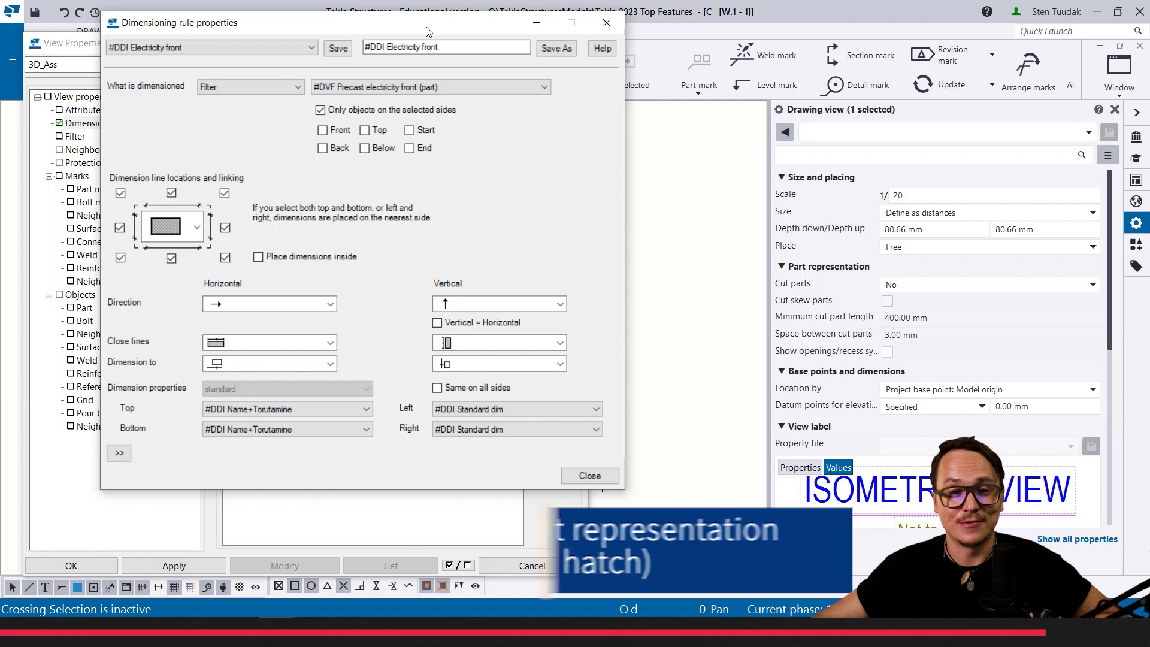
{"action": "left_click_drag", "start_coordinate": [428, 32], "coordinate": [432, 43]}
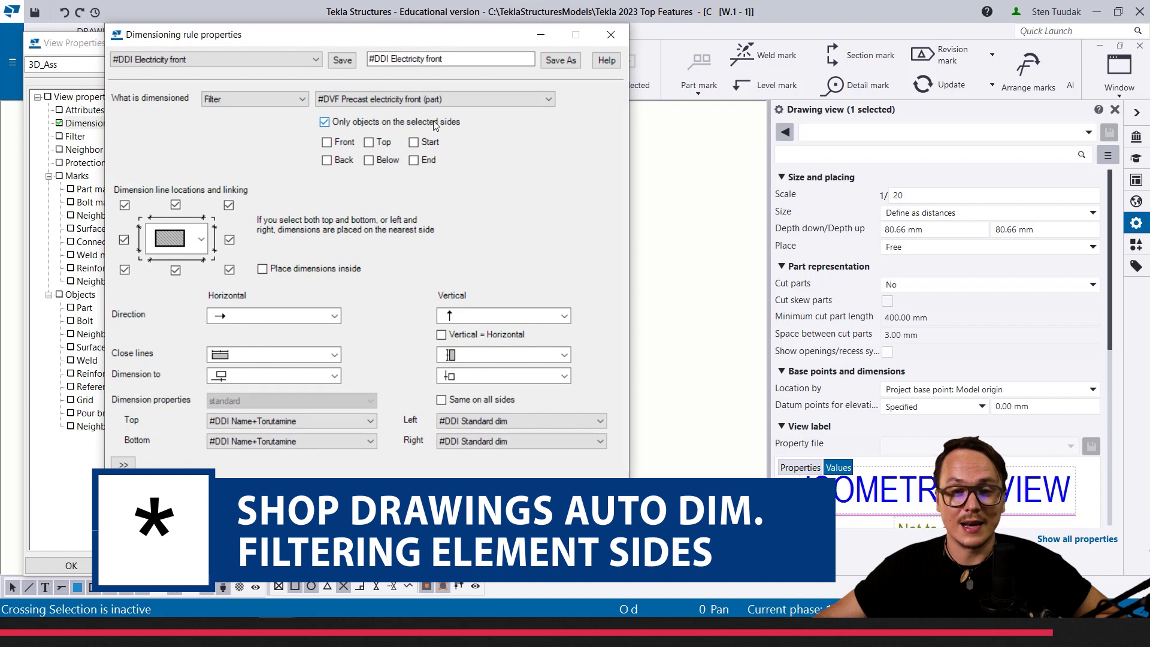
{"action": "left_click", "coordinate": [327, 142]}
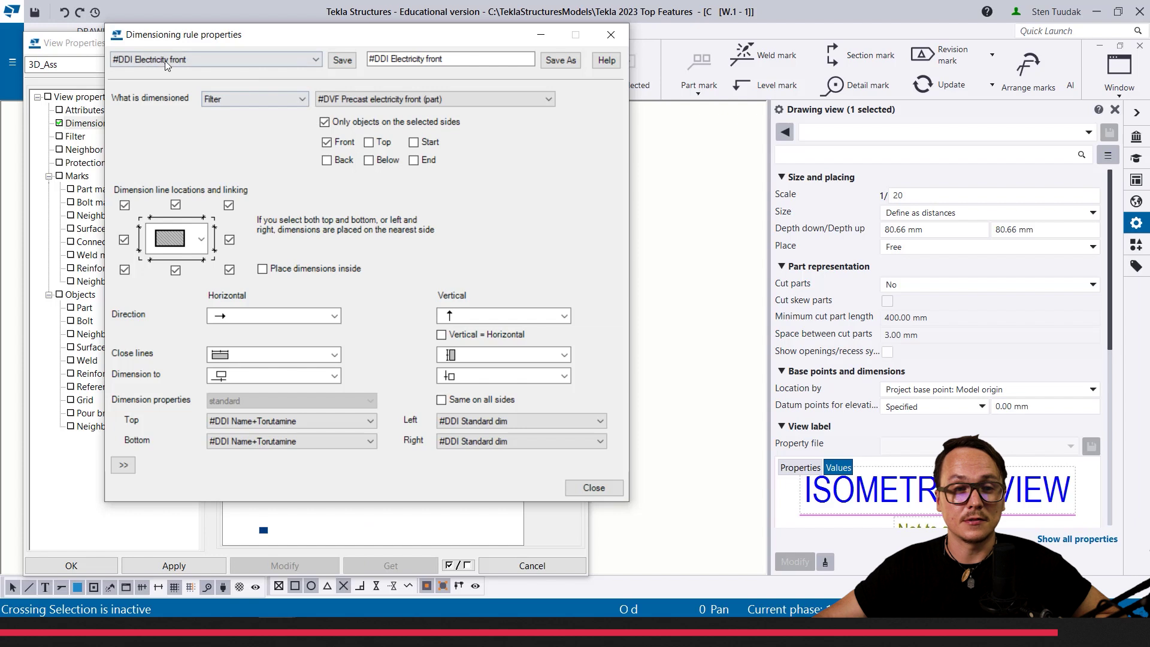
{"action": "left_click", "coordinate": [327, 143]}
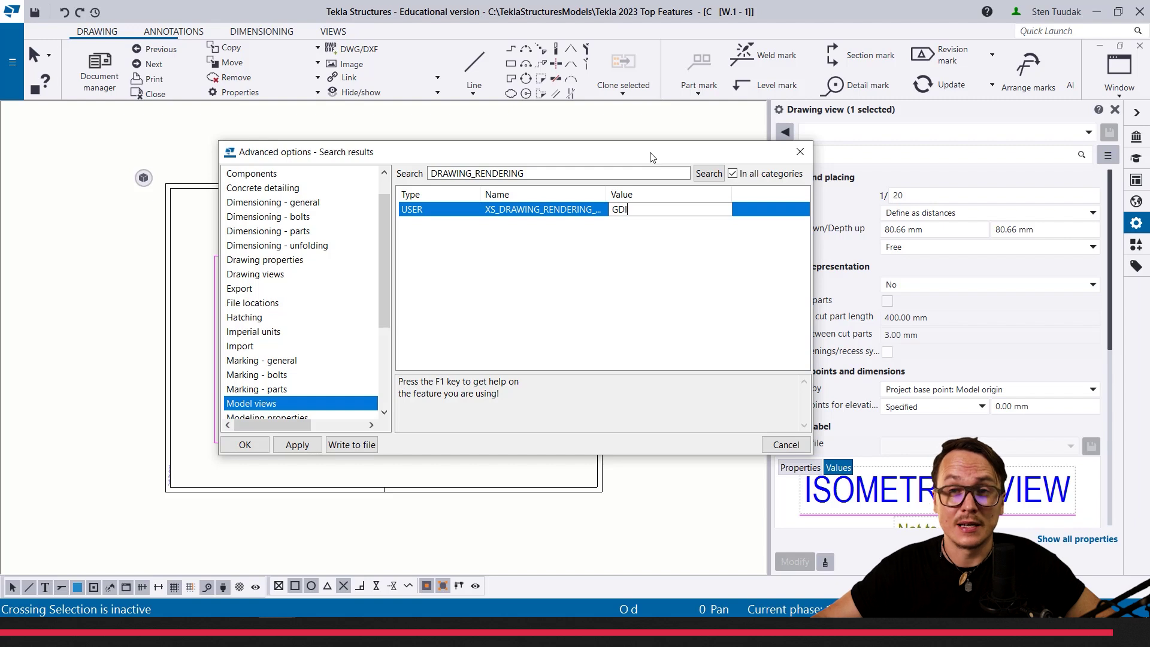
Step: Set the advanced option XS_DRAWING_RENDERING_ENGINE to FOG and widen the Name column to show its full name
{"action": "double_click", "coordinate": [637, 214]}
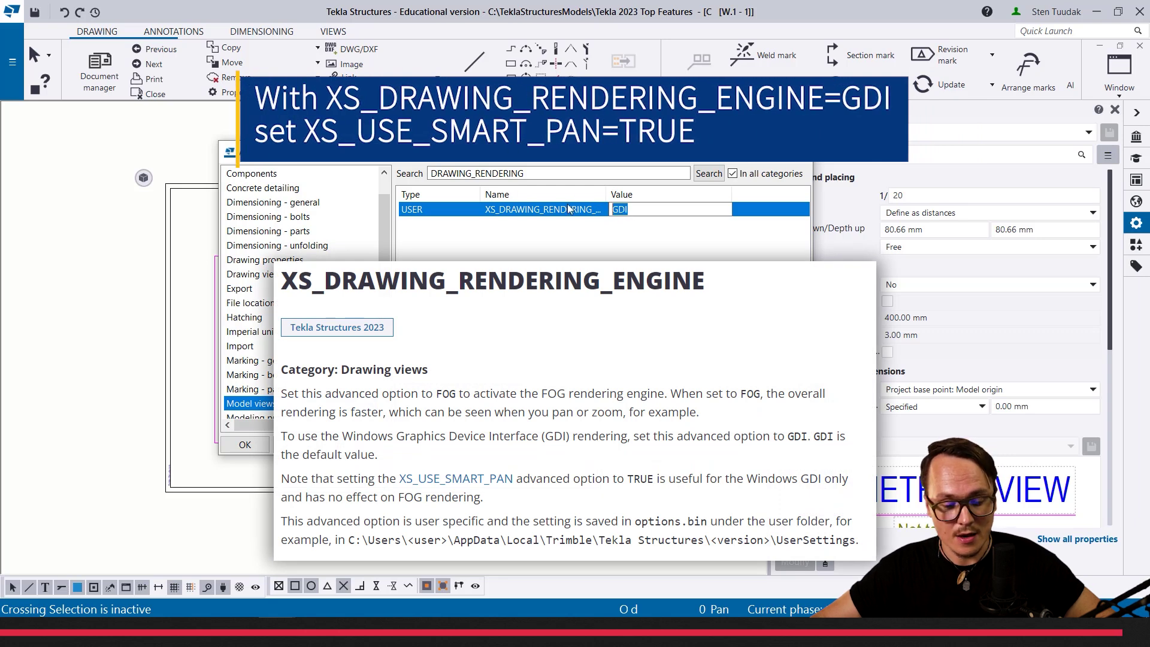
{"action": "type", "text": "FOG"}
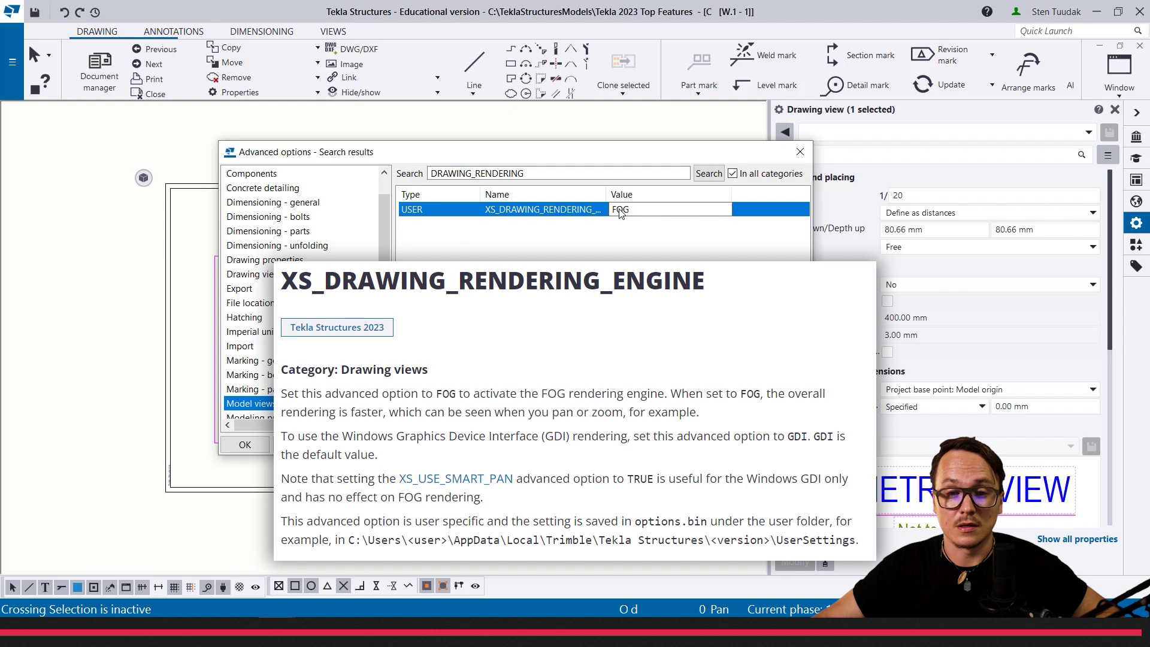
{"action": "left_click_drag", "start_coordinate": [606, 187], "coordinate": [638, 186]}
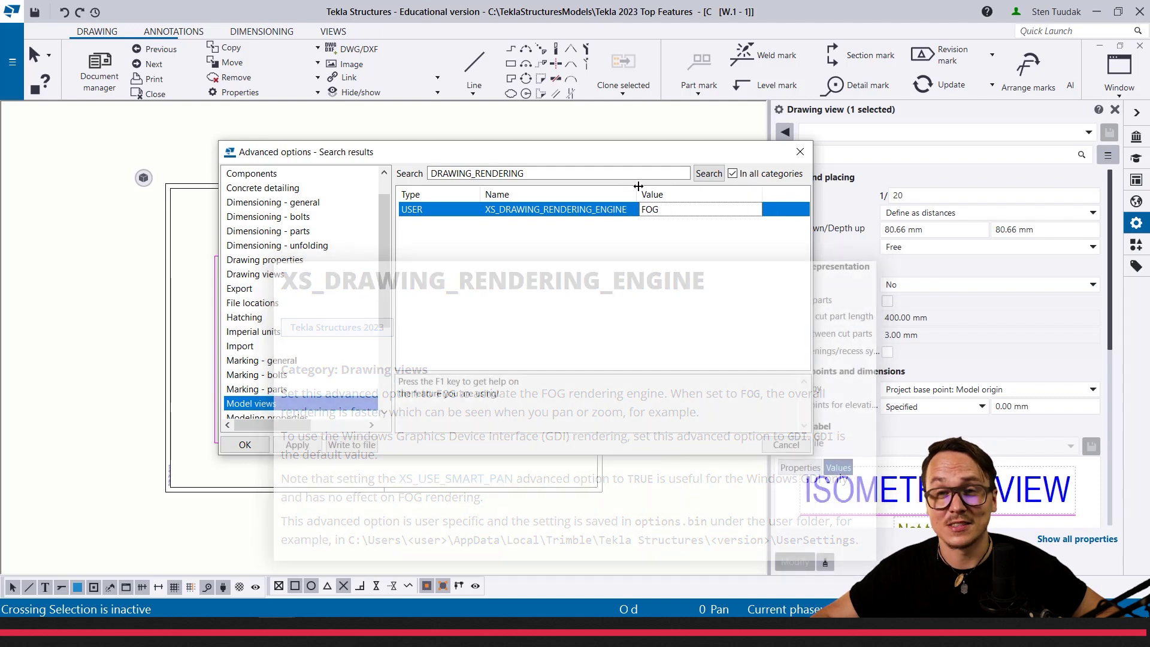